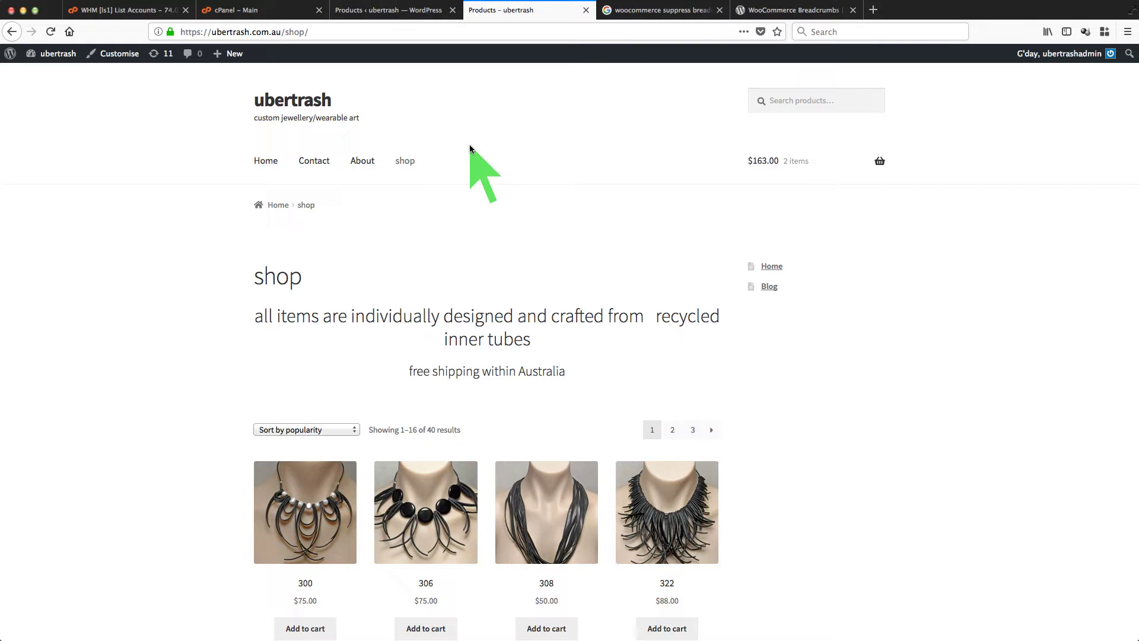
# Go from the storefront shop page to the admin dashboard and open the list of all products
pyautogui.scroll(-3, 171, 386)
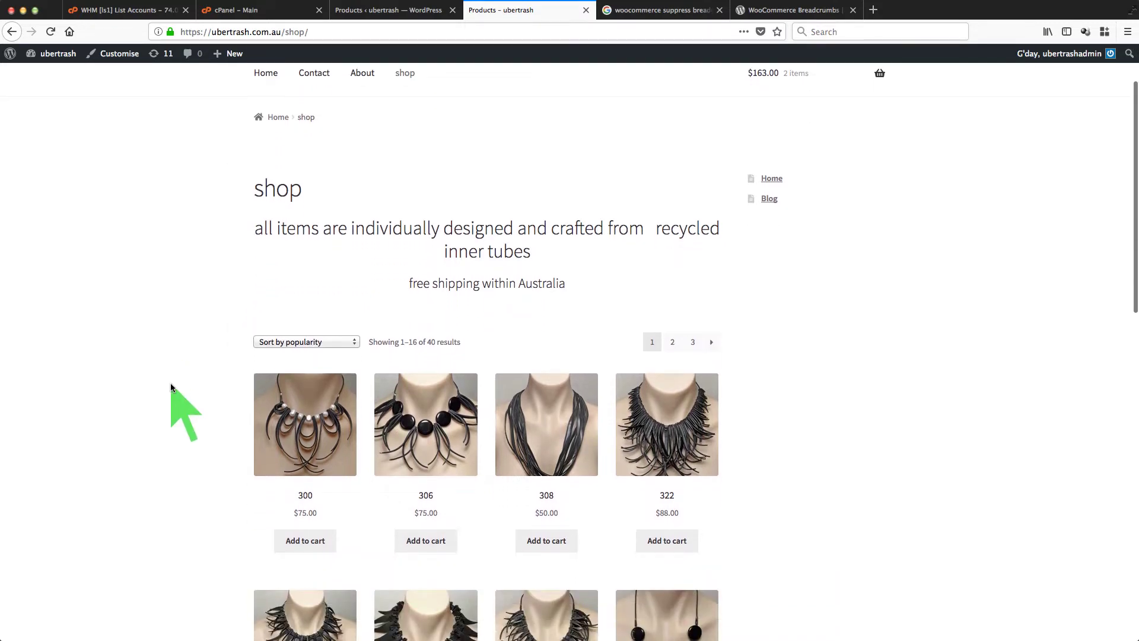
pyautogui.scroll(-2, 171, 386)
pyautogui.scroll(-1, 171, 386)
pyautogui.scroll(5, 171, 386)
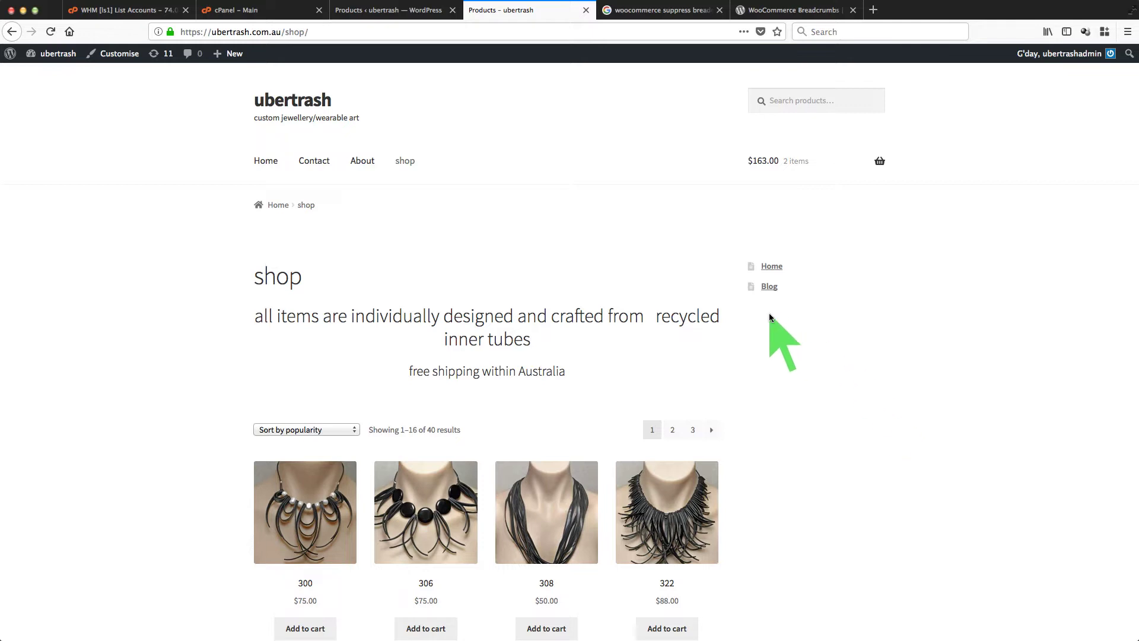
pyautogui.moveTo(52, 54)
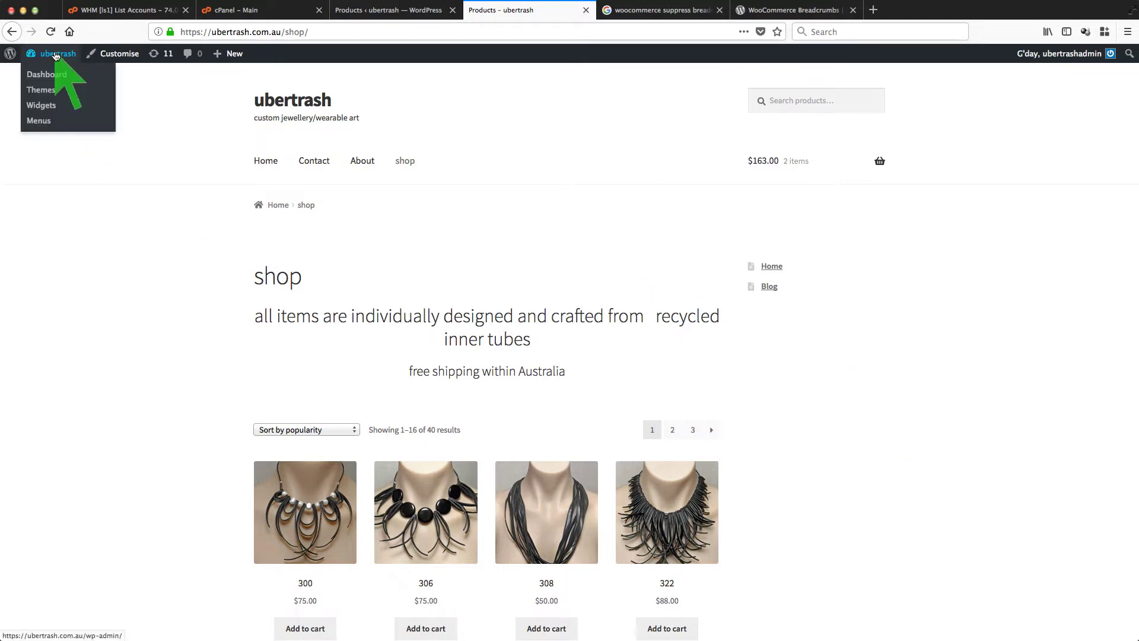
pyautogui.click(47, 74)
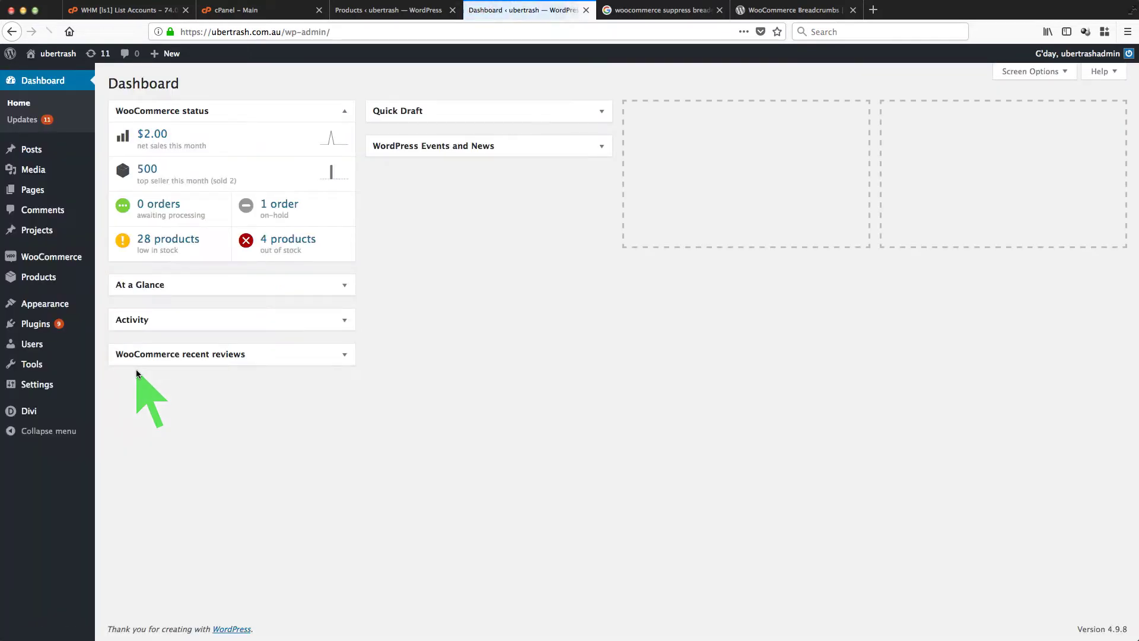
pyautogui.moveTo(53, 280)
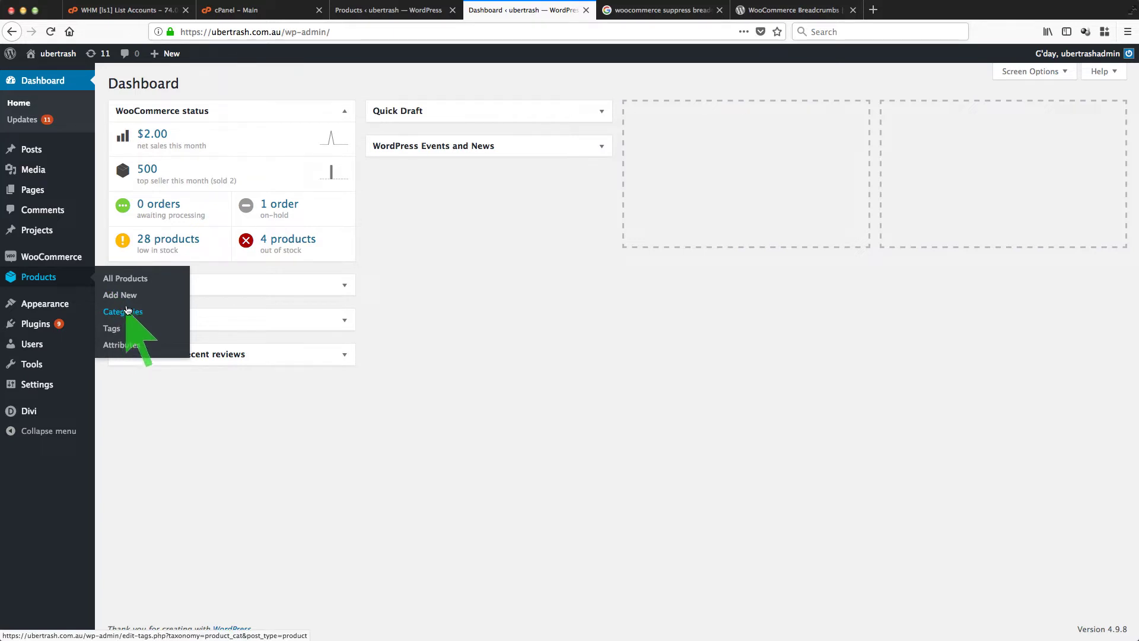
pyautogui.click(128, 283)
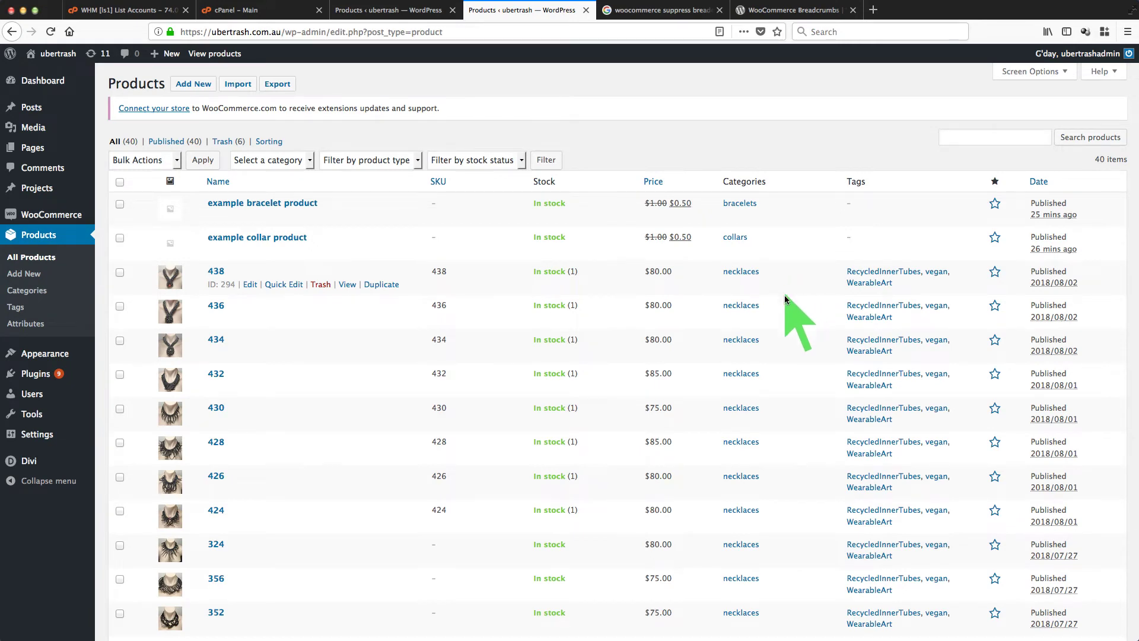
# Start a new product, assign it to the necklaces category and enter "new category" as the name for an additional category
pyautogui.scroll(-3, 784, 304)
pyautogui.scroll(3, 784, 304)
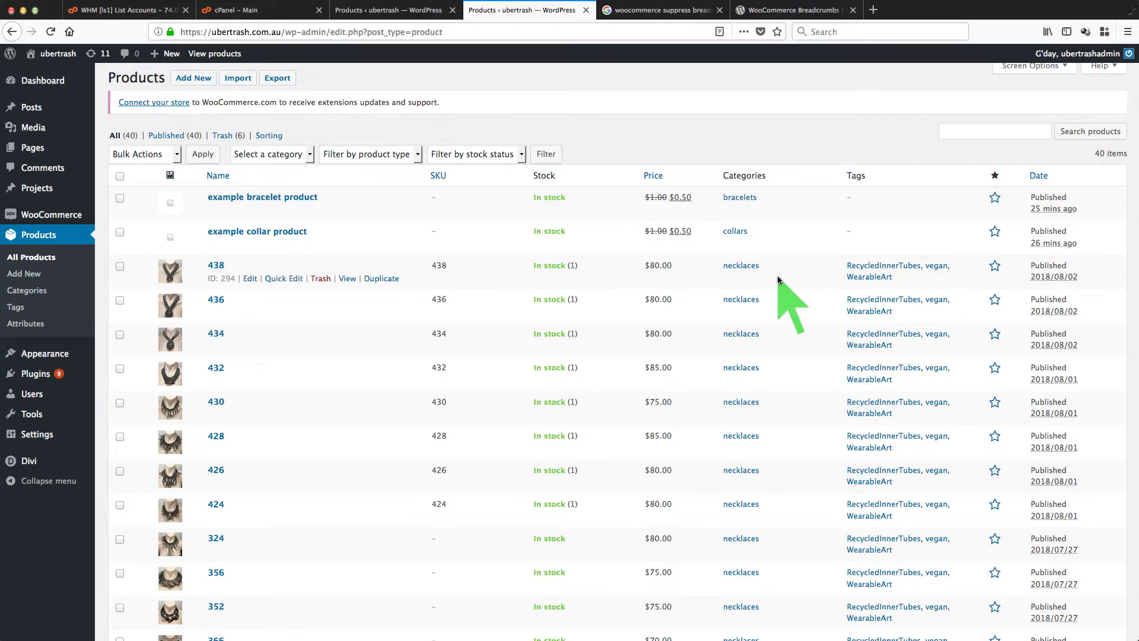
pyautogui.scroll(-1, 777, 275)
pyautogui.scroll(2, 777, 275)
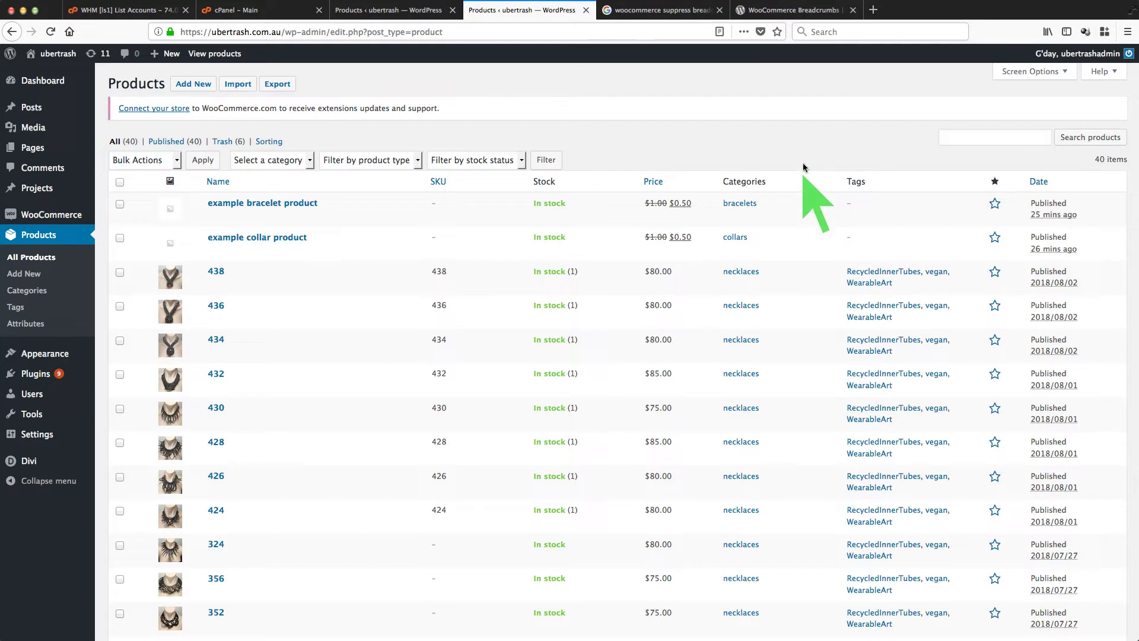
pyautogui.click(196, 87)
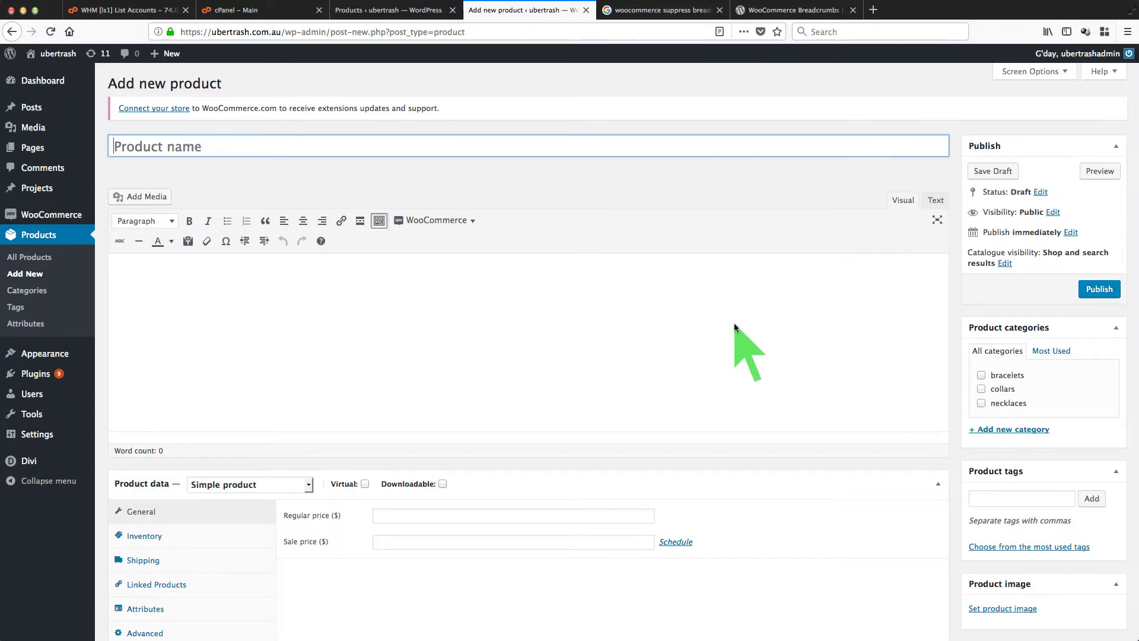
pyautogui.click(982, 403)
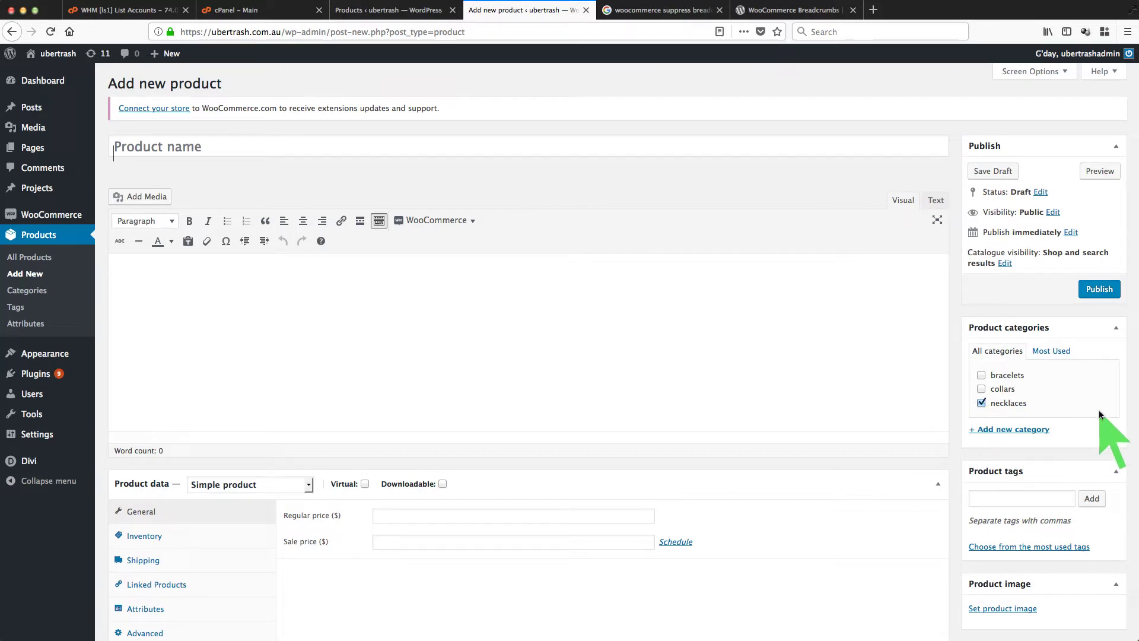
pyautogui.click(1034, 431)
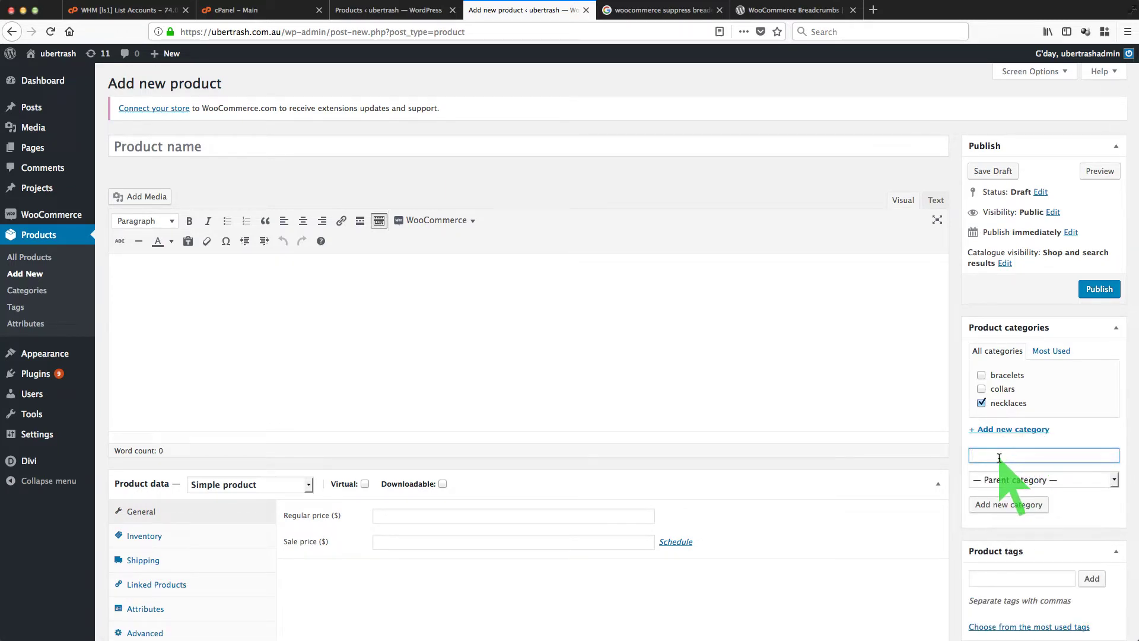
pyautogui.write('new category')
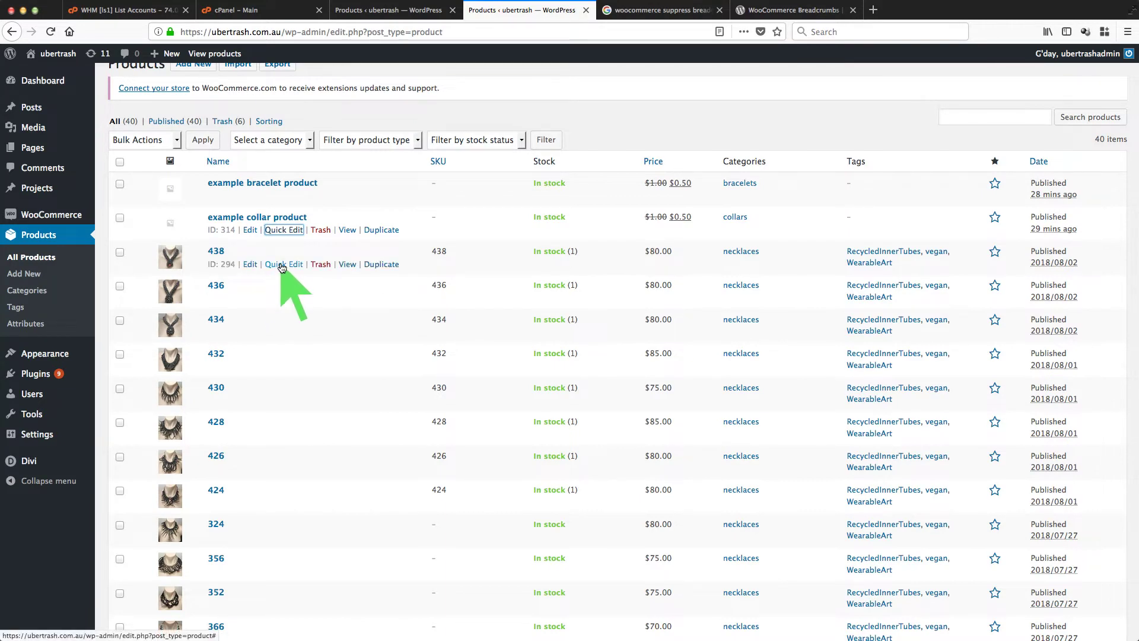
# Examine the category choices in quick edit for the example collar and example bracelet products, and leave without saving
pyautogui.click(284, 230)
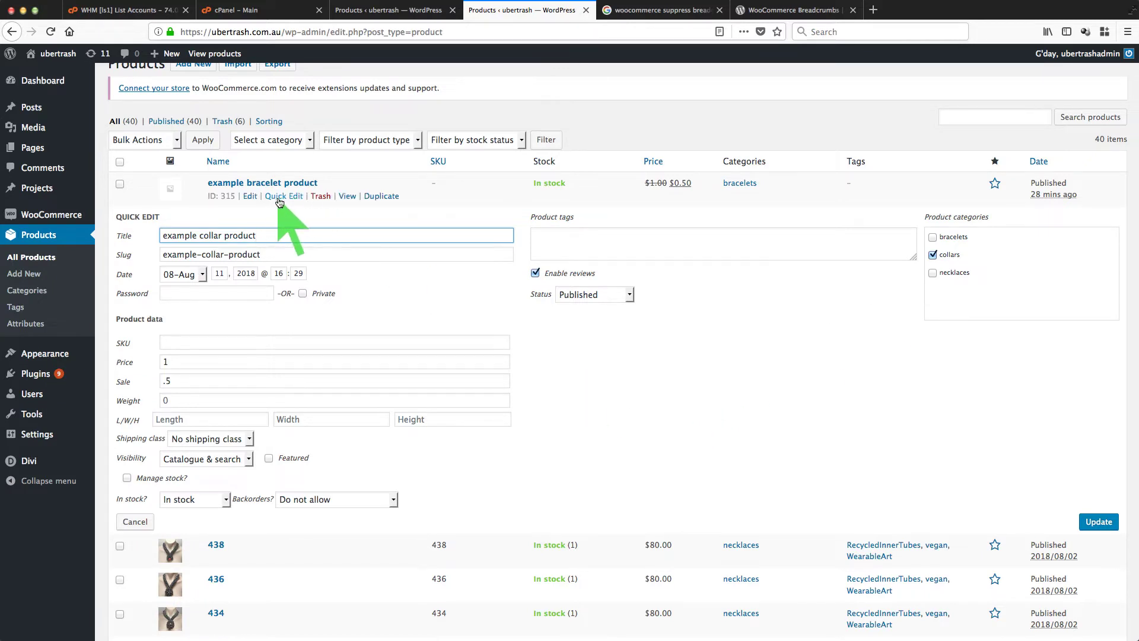
pyautogui.click(278, 201)
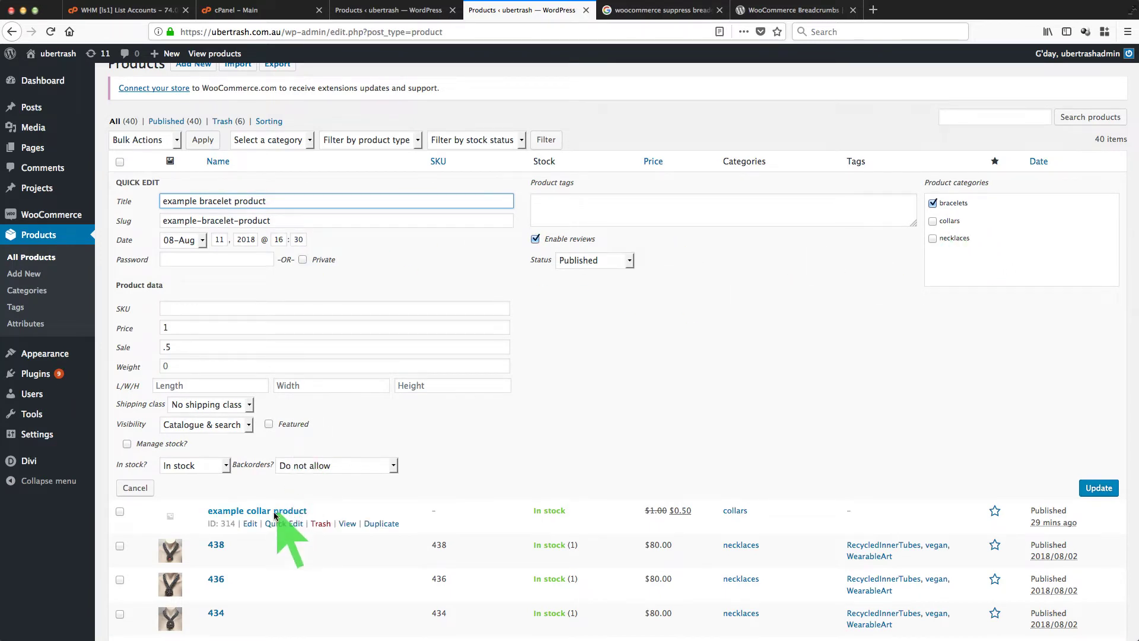
pyautogui.click(282, 523)
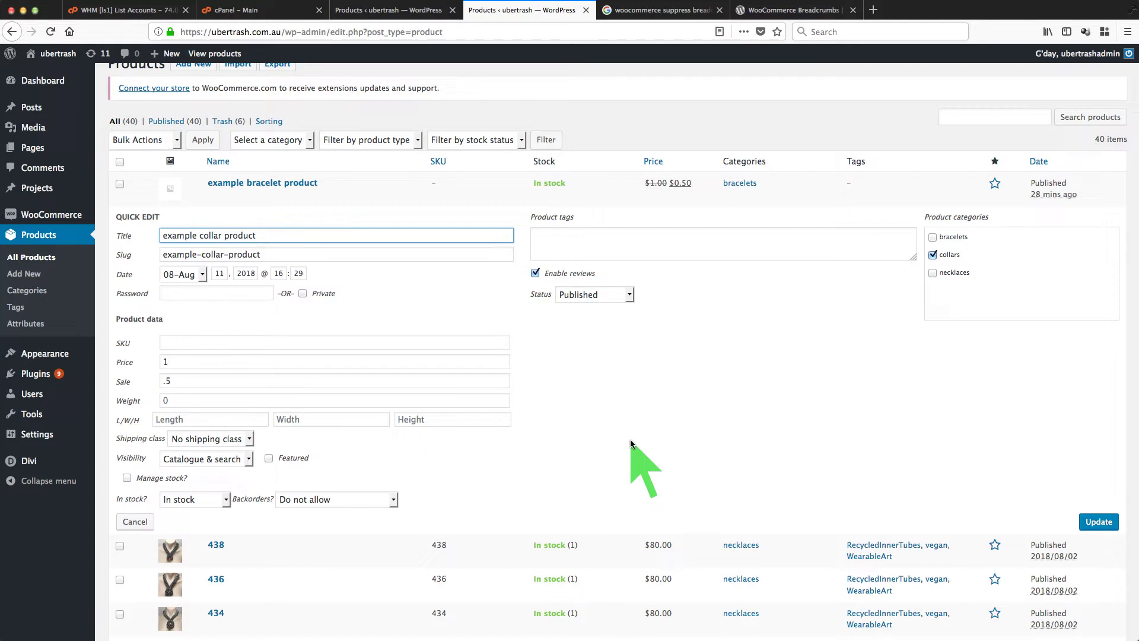
pyautogui.scroll(-1, 603, 400)
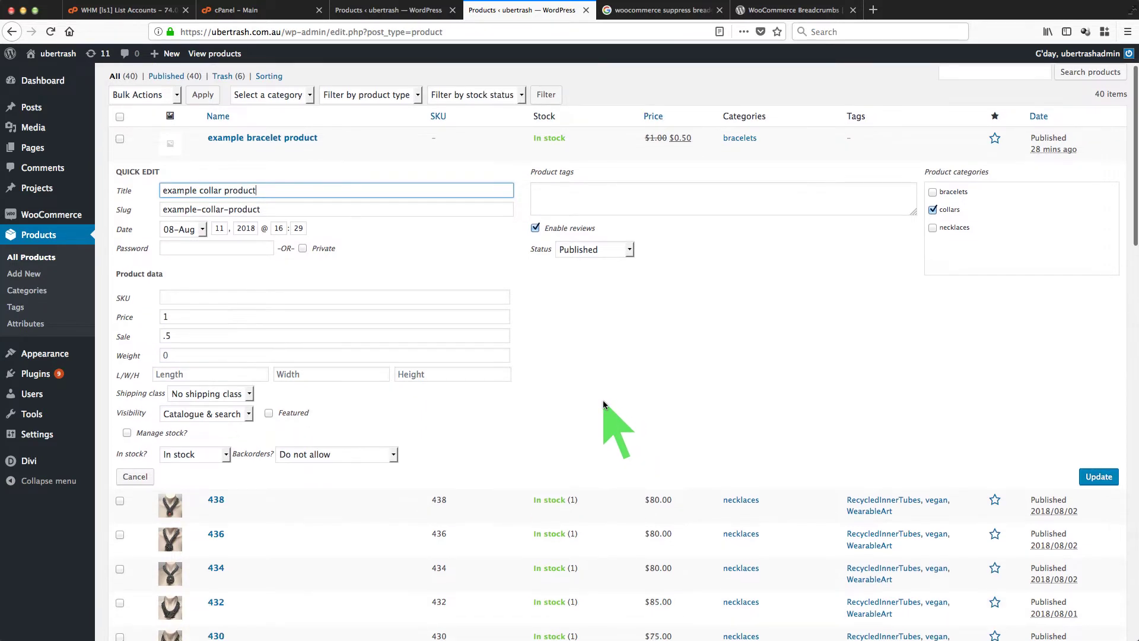
pyautogui.scroll(1, 602, 400)
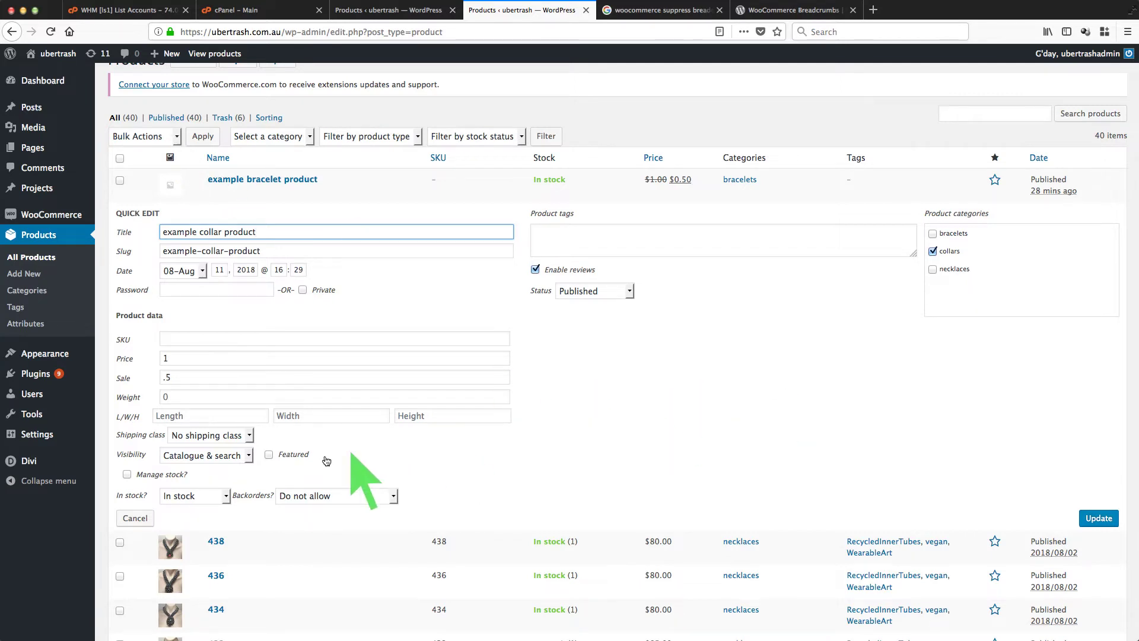
pyautogui.click(134, 518)
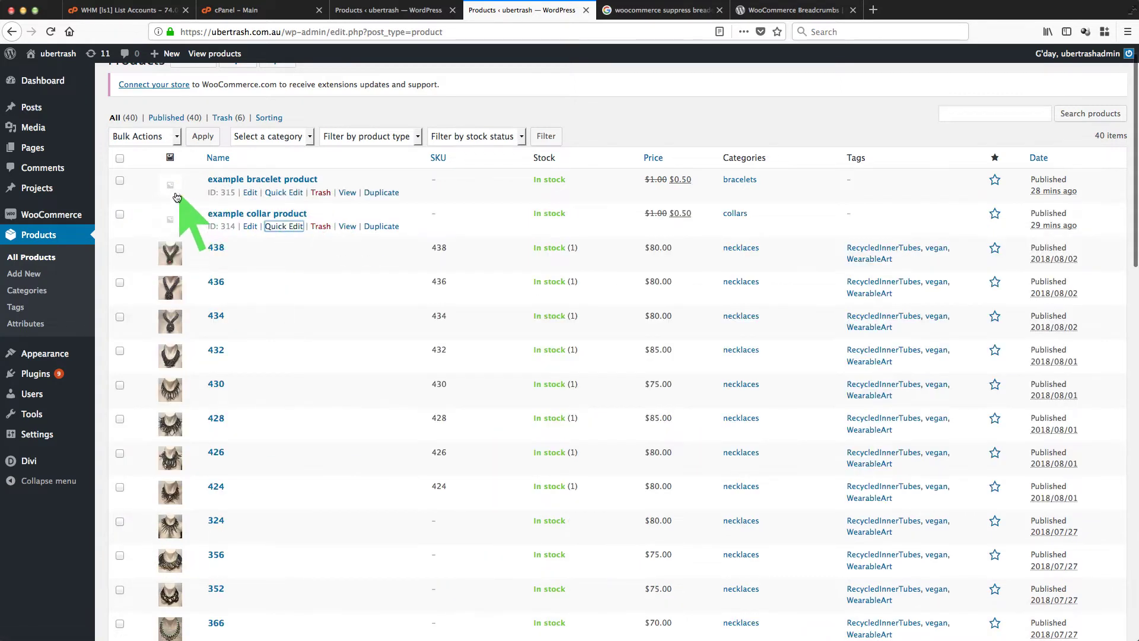
# Open bulk editing for the example bracelet and example collar products to examine the category choices, and cancel it
pyautogui.click(120, 180)
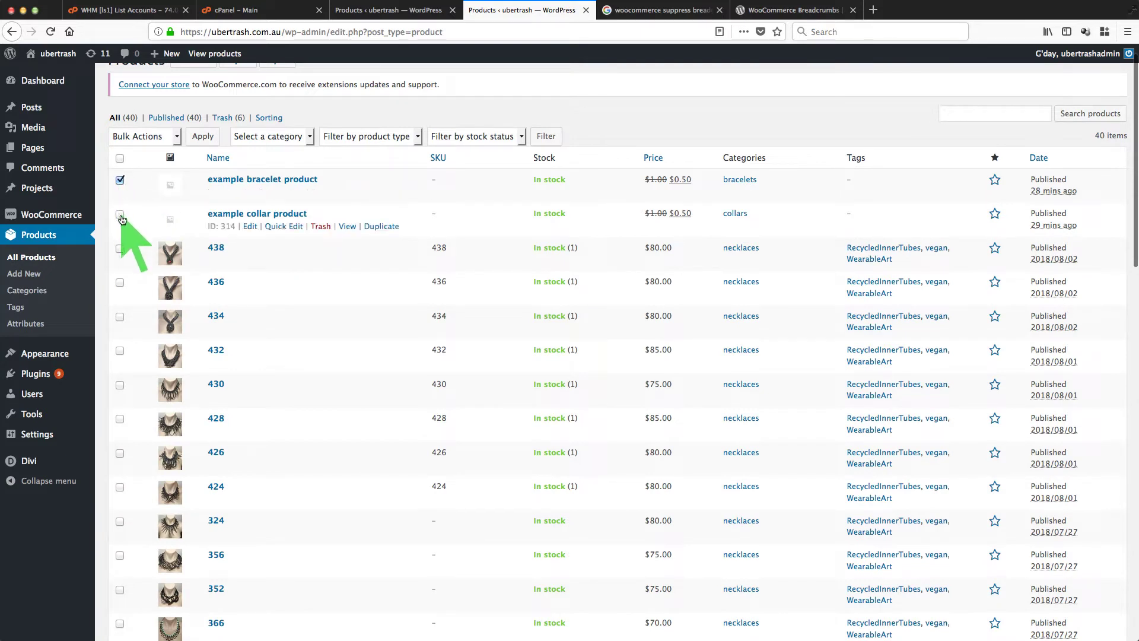
pyautogui.click(120, 214)
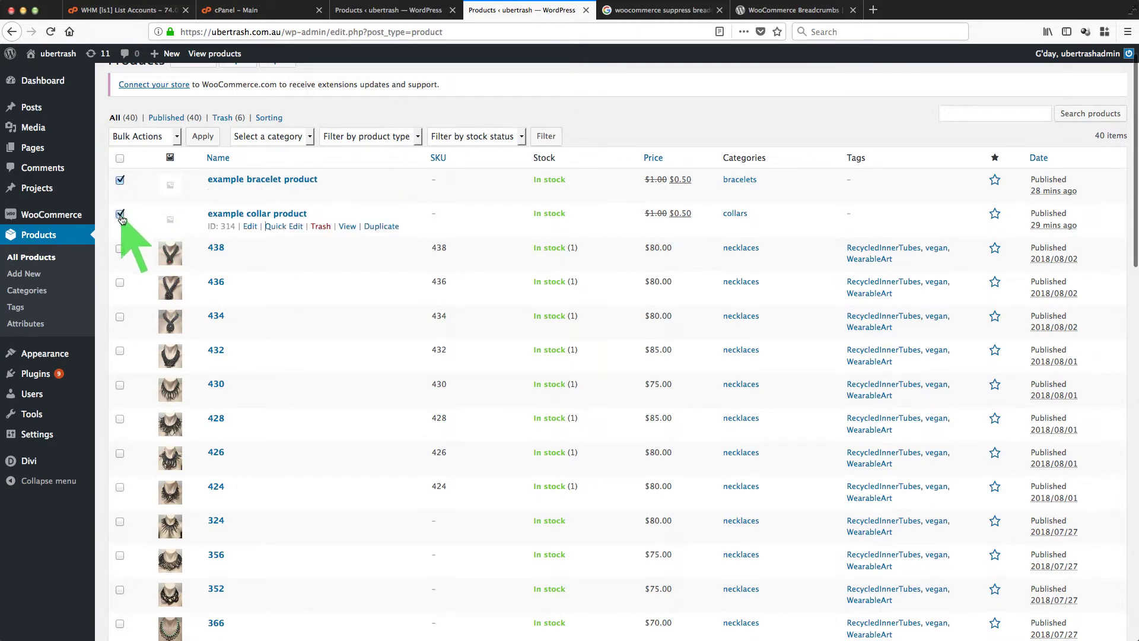
pyautogui.click(176, 137)
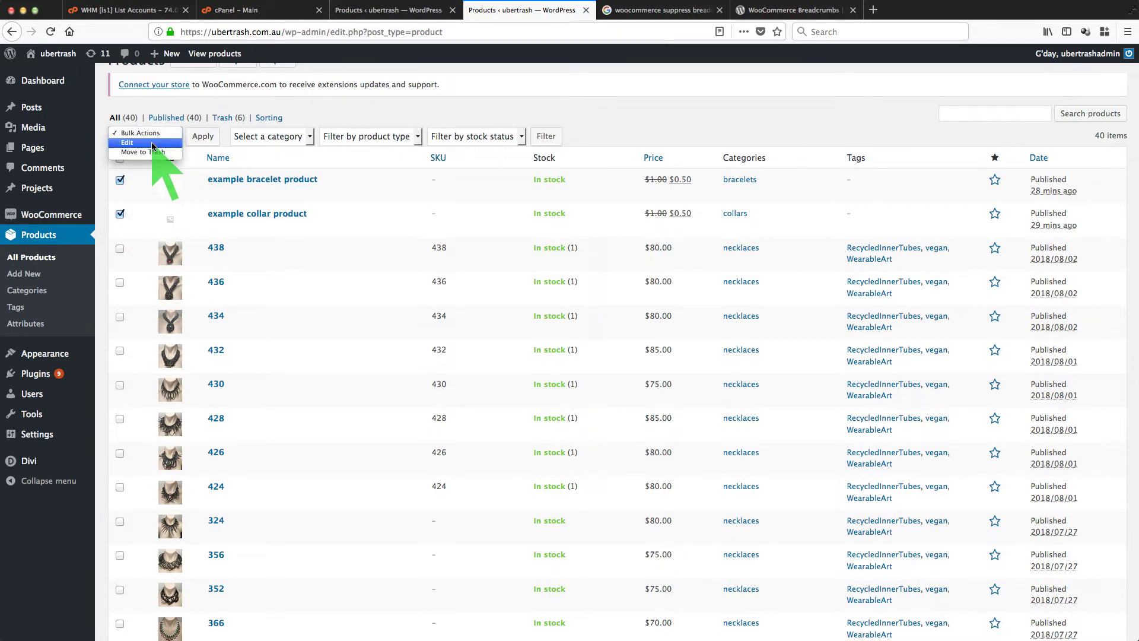
pyautogui.click(151, 142)
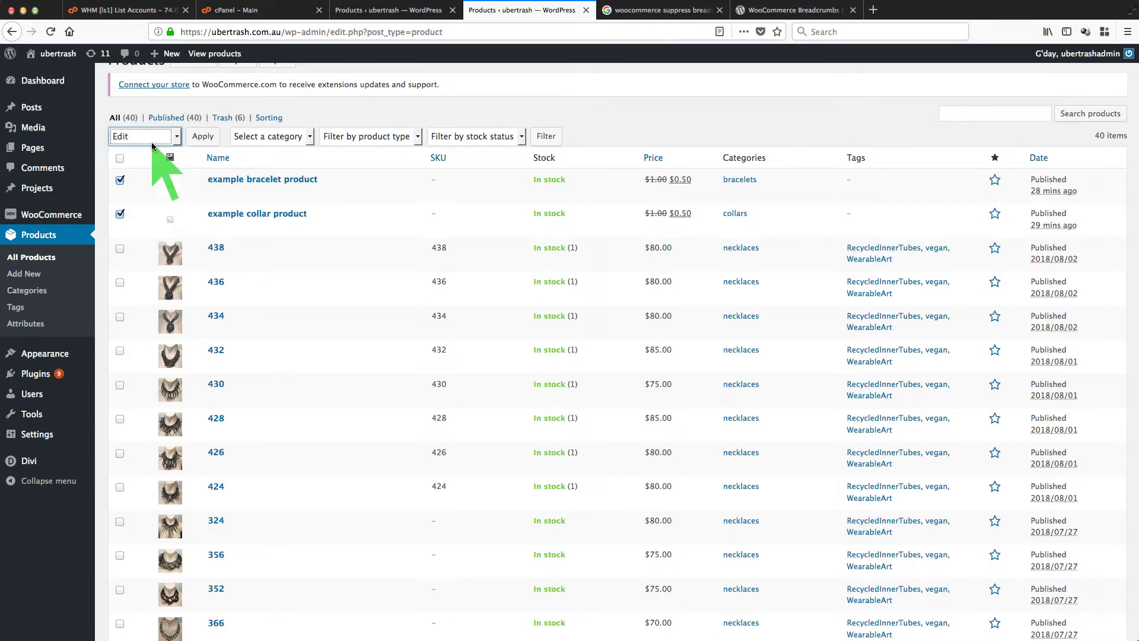
pyautogui.click(209, 137)
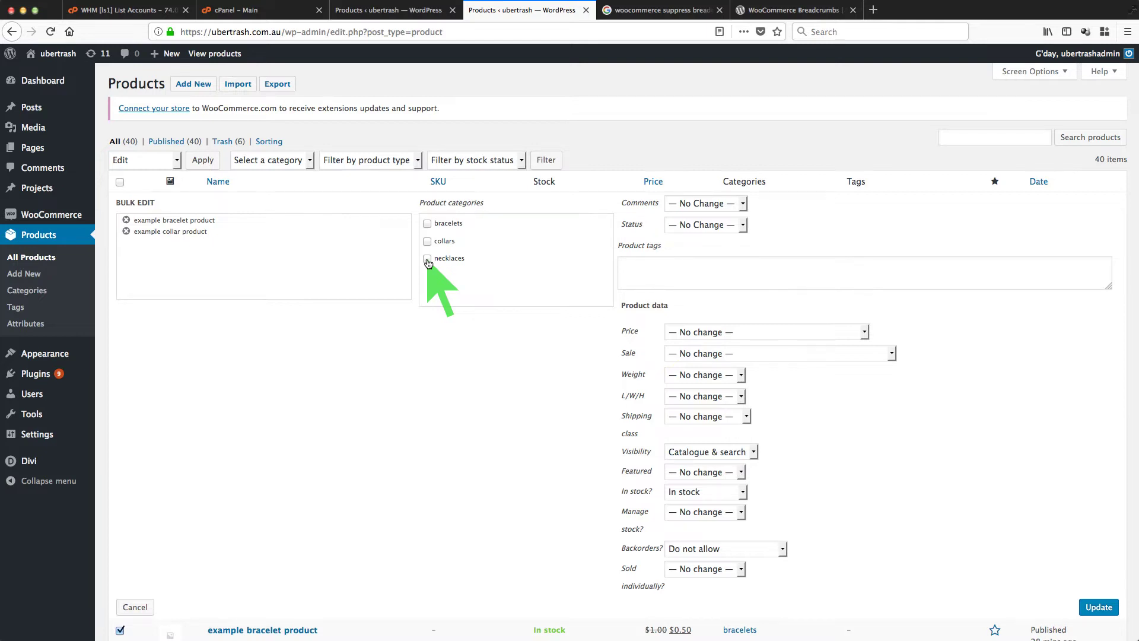
pyautogui.click(136, 607)
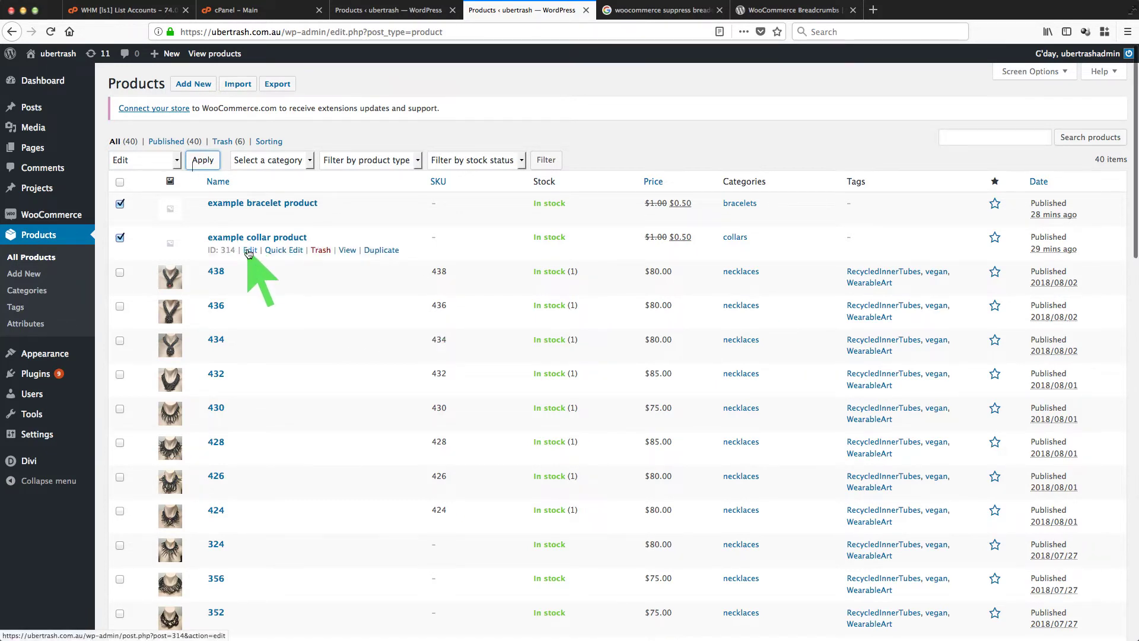
# Open the example collar product in the full product editor
pyautogui.rightClick(249, 253)
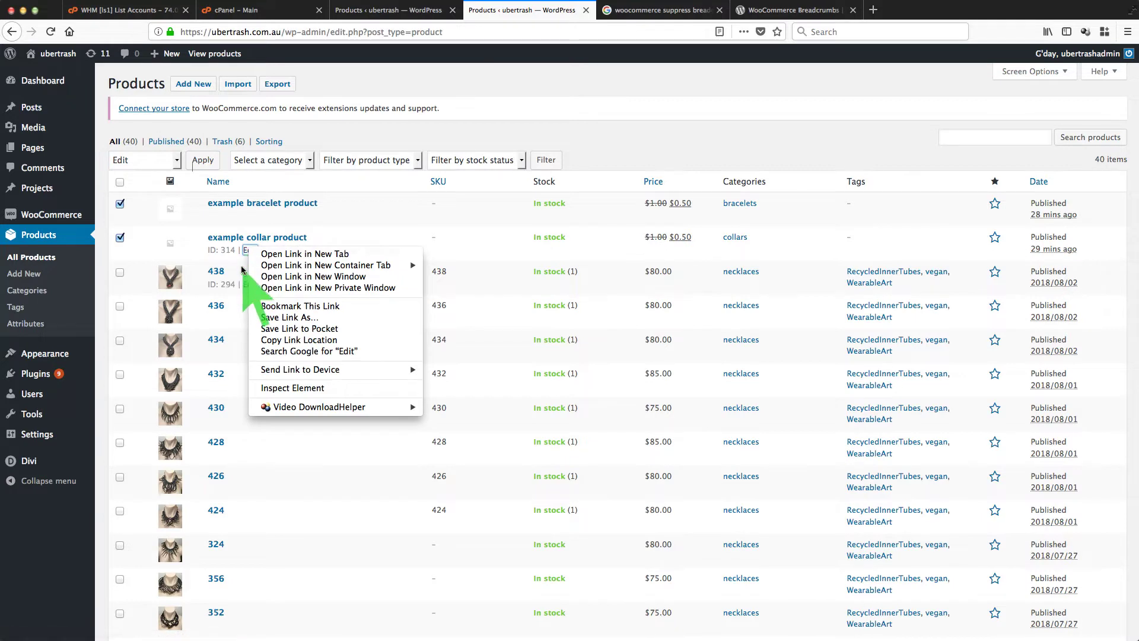
pyautogui.click(251, 252)
pyautogui.click(252, 252)
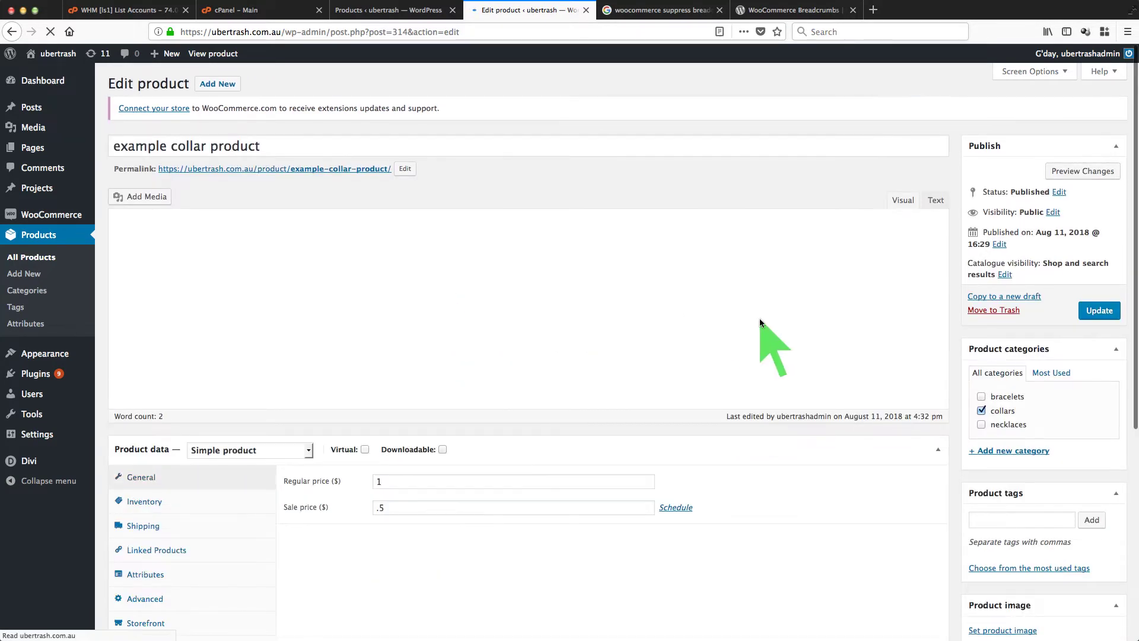
pyautogui.scroll(-2, 956, 283)
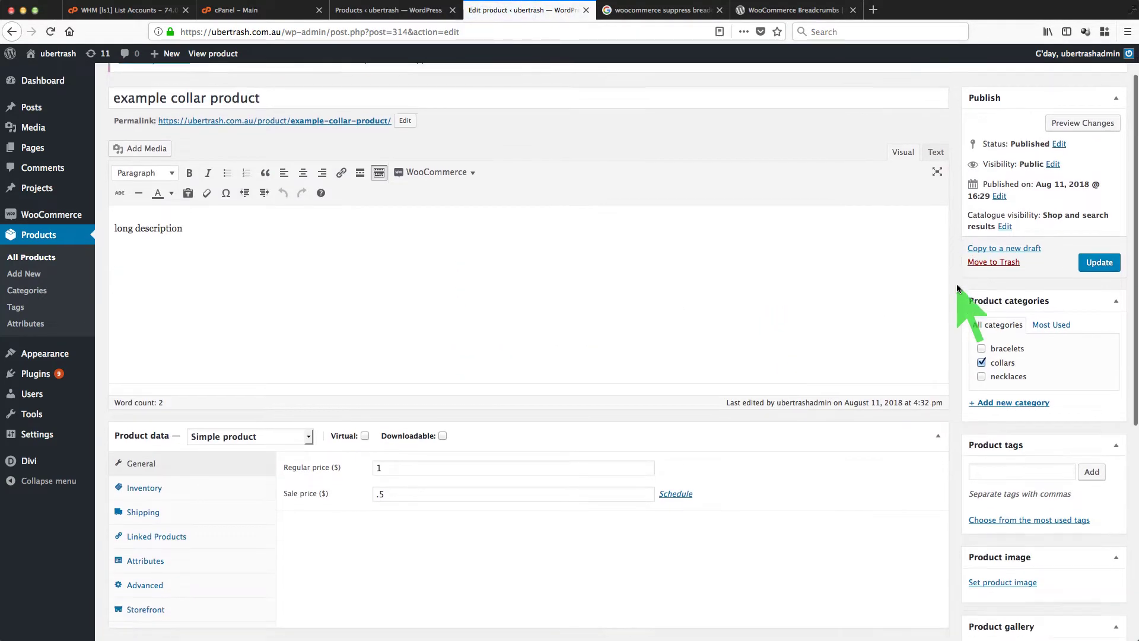
# Switch the example collar product's category to bracelets, set it back to collars, and update the product
pyautogui.click(982, 340)
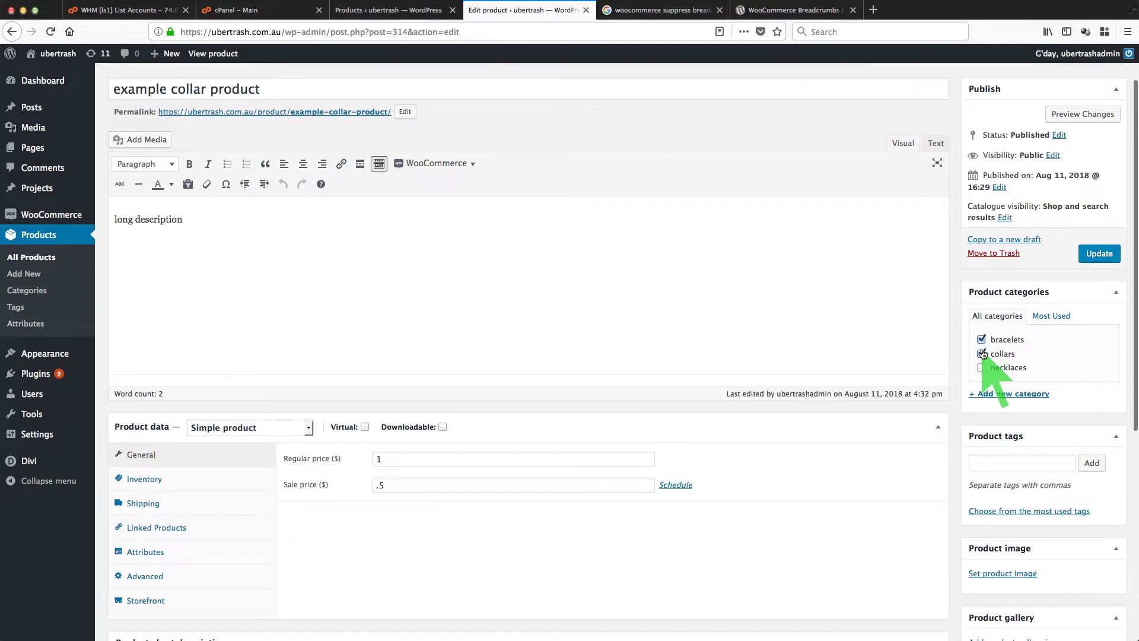
pyautogui.click(982, 354)
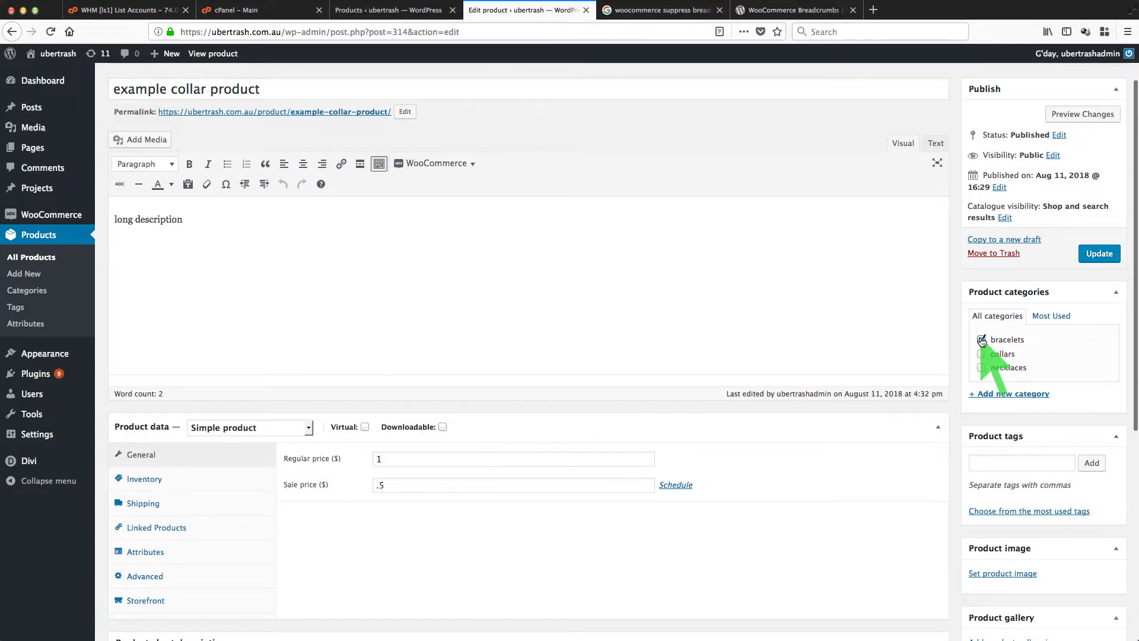
pyautogui.click(981, 339)
pyautogui.click(981, 353)
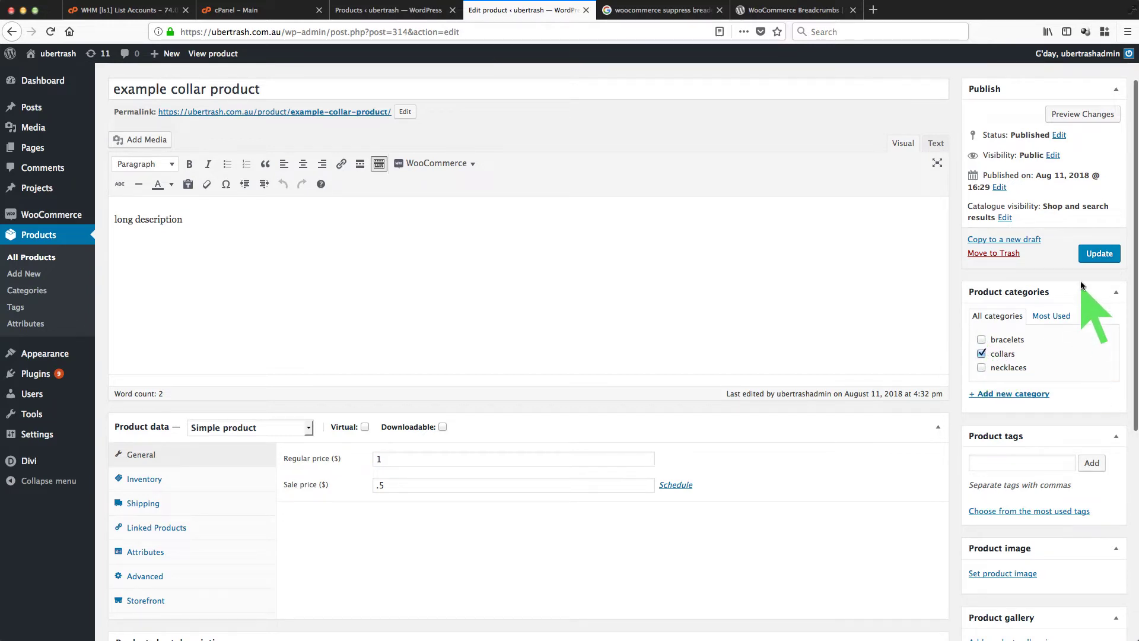
pyautogui.click(1103, 255)
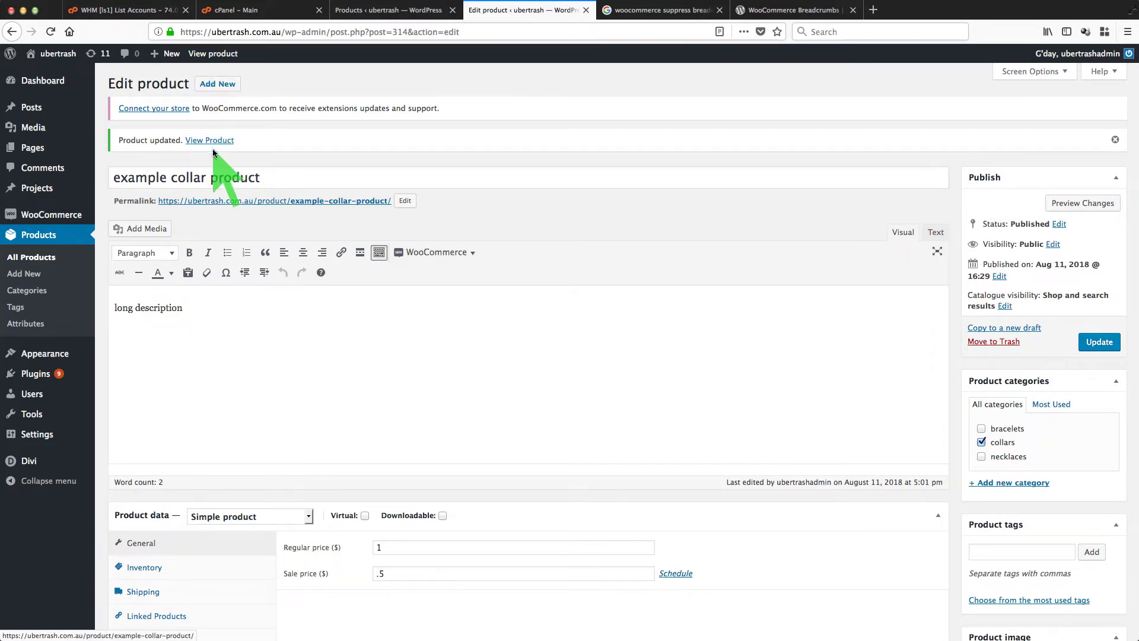
# View the example collar product on the storefront and open necklace product 308 from the shop page
pyautogui.click(214, 54)
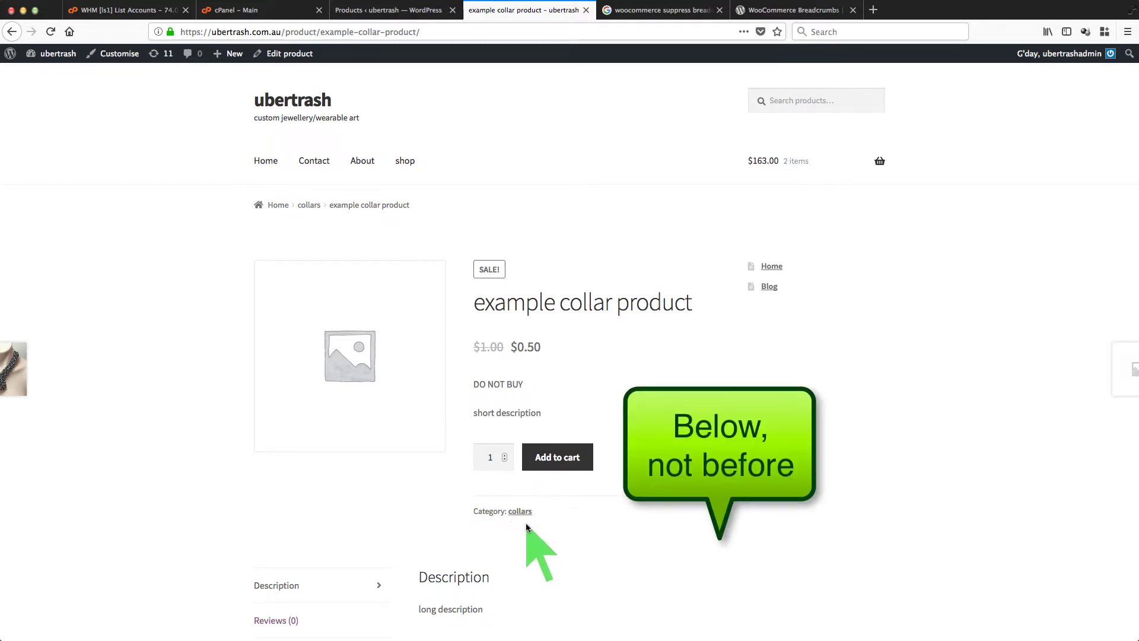
pyautogui.click(406, 162)
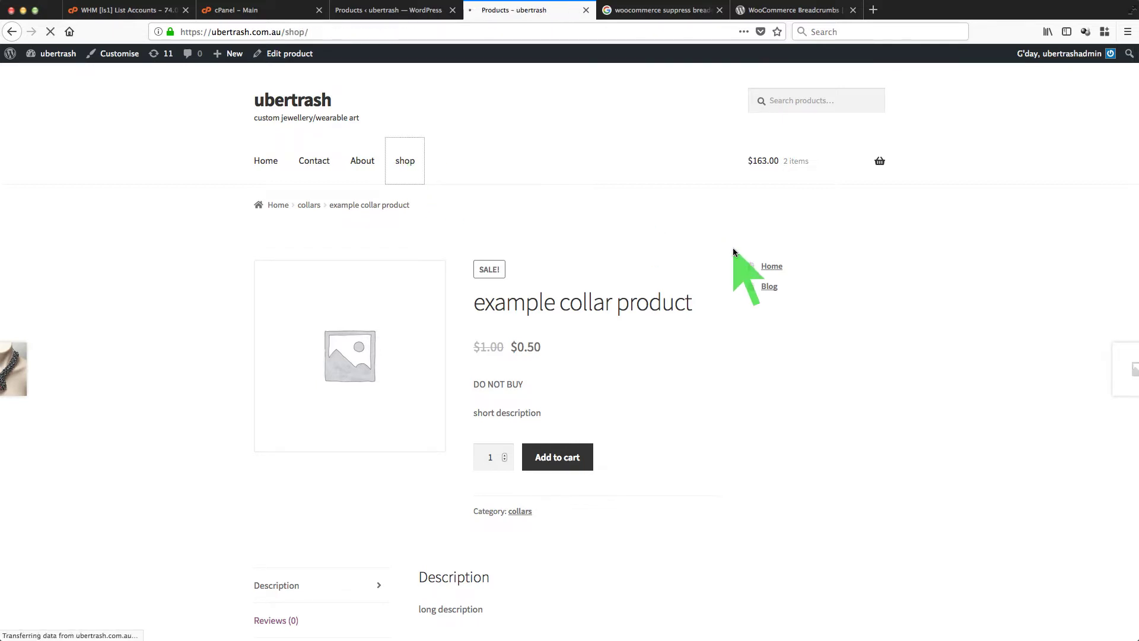
pyautogui.scroll(-3, 862, 454)
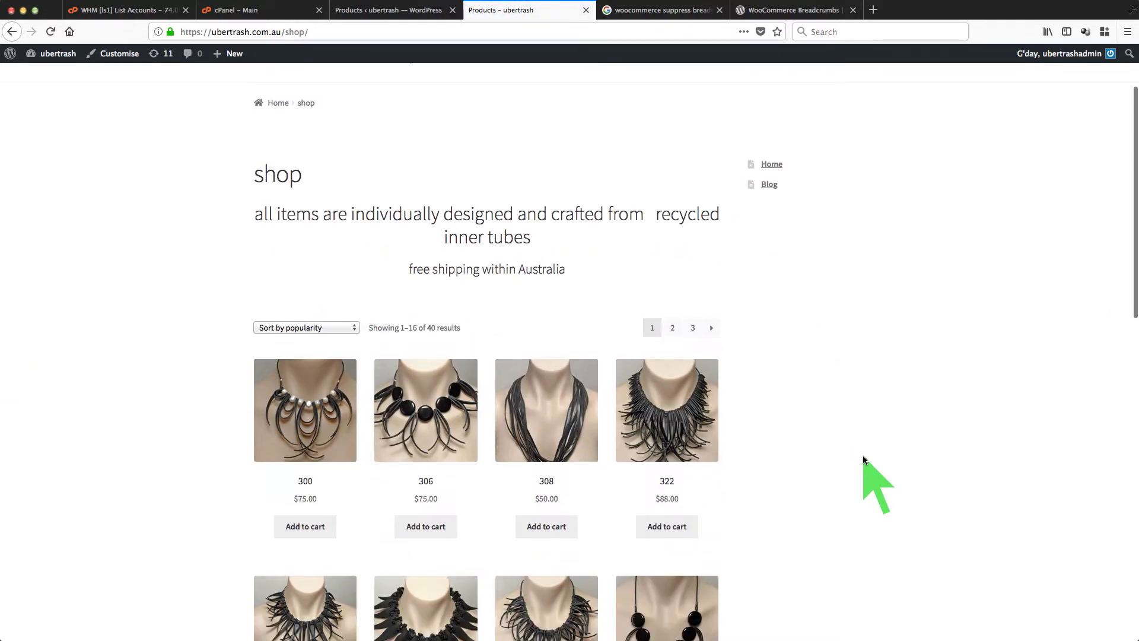
pyautogui.click(547, 421)
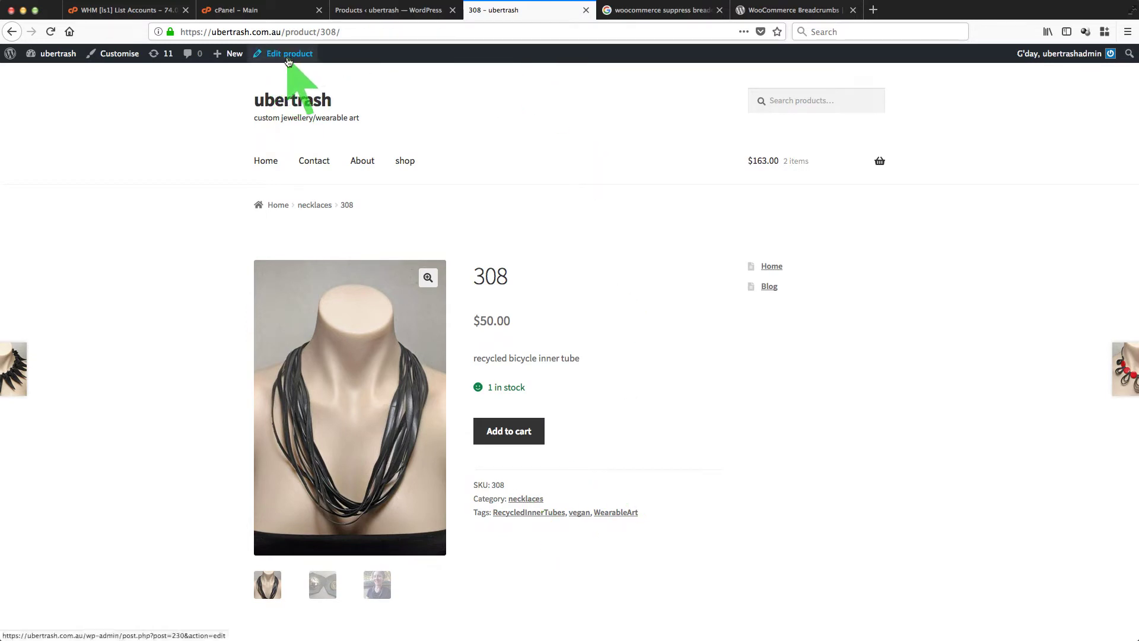
# Open necklace product 308 for editing, and open the store's product categories from the product list
pyautogui.click(287, 59)
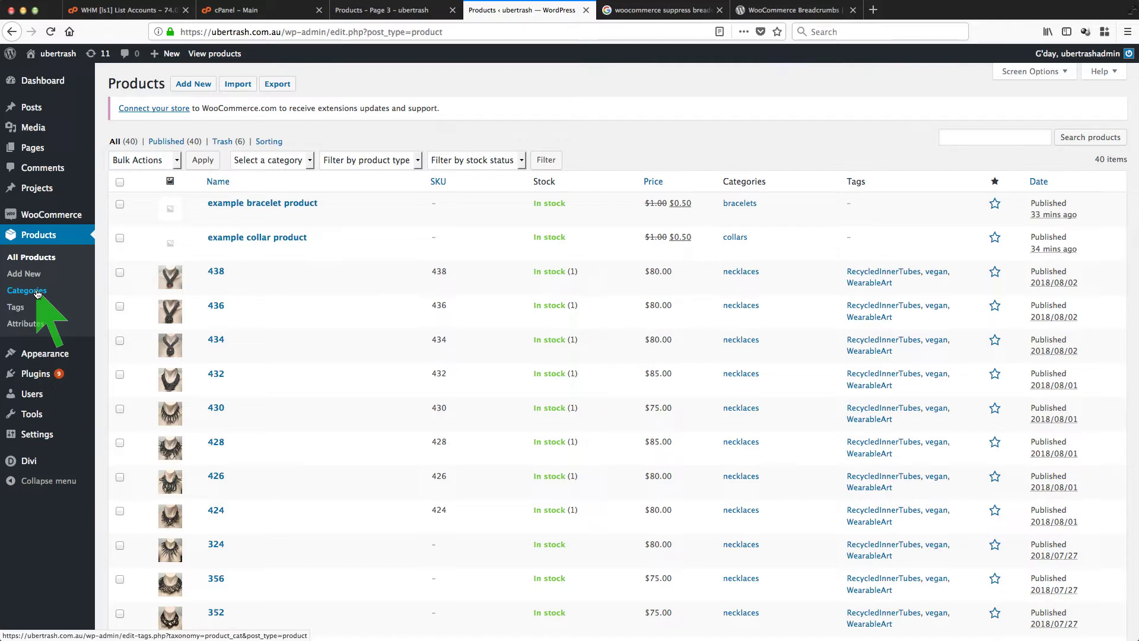
pyautogui.moveTo(34, 113)
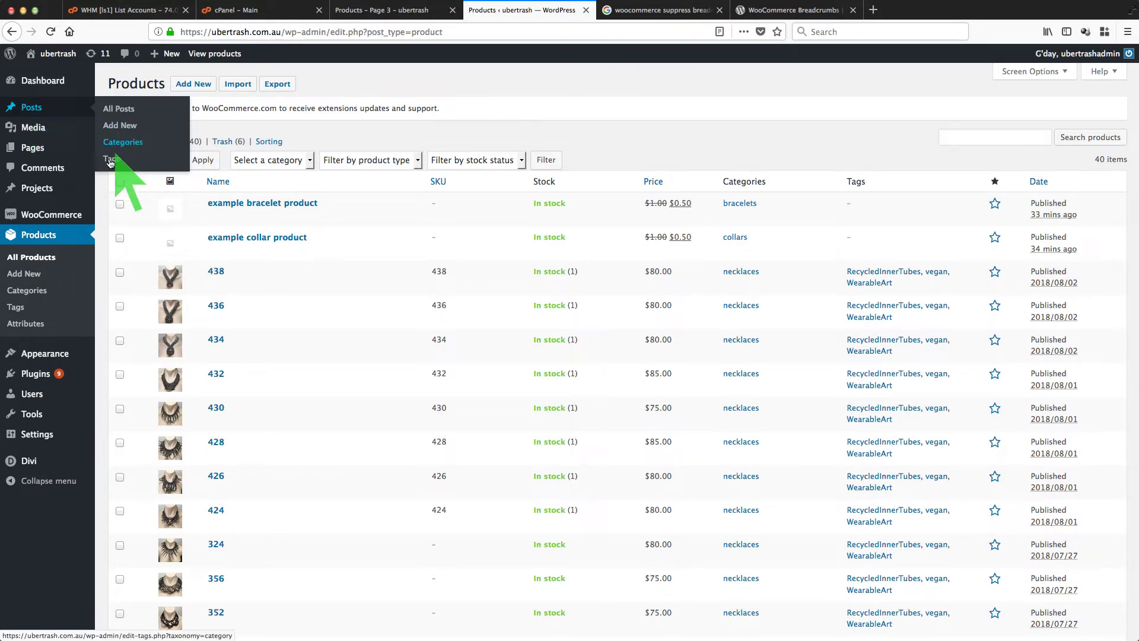
pyautogui.click(21, 295)
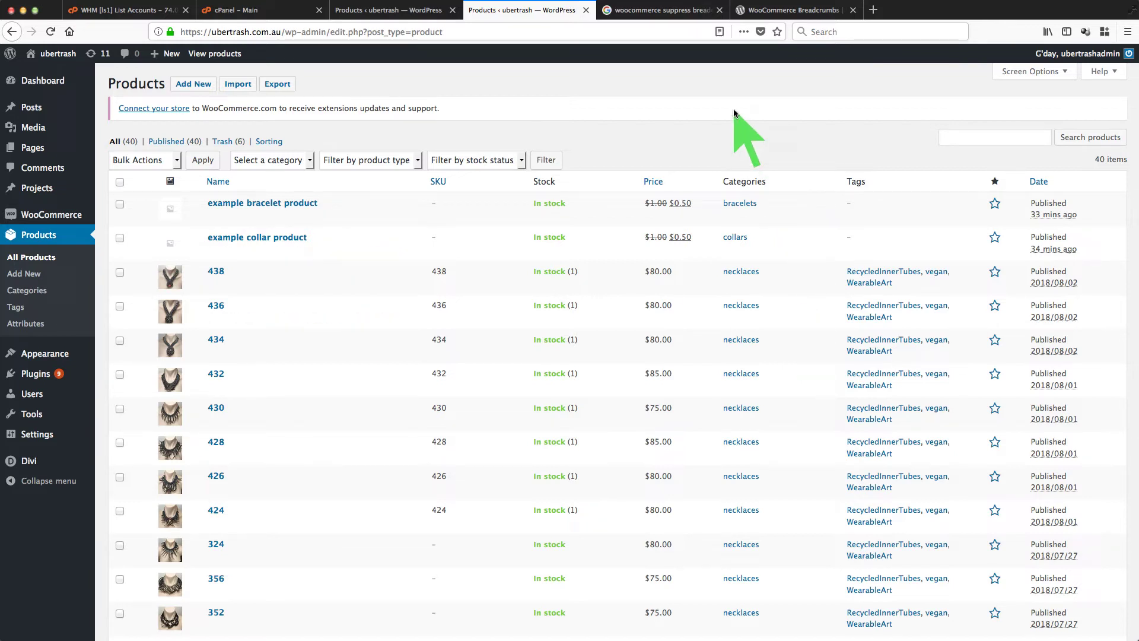
# Visit the storefront home page from the admin product list and open the shop page from there
pyautogui.click(419, 12)
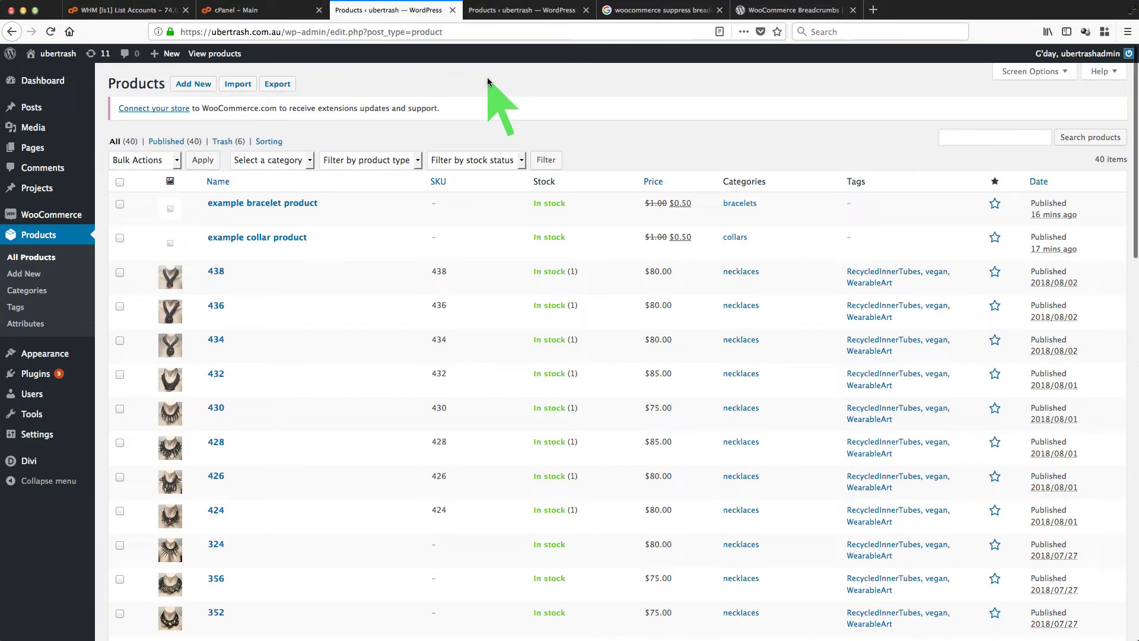
pyautogui.click(215, 54)
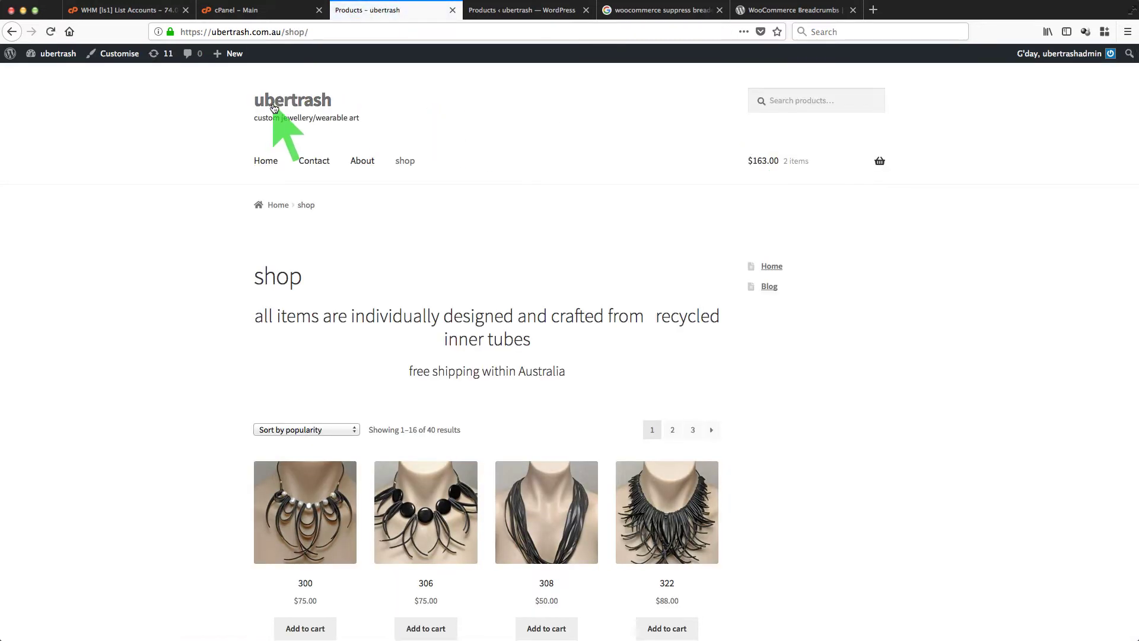
pyautogui.click(285, 107)
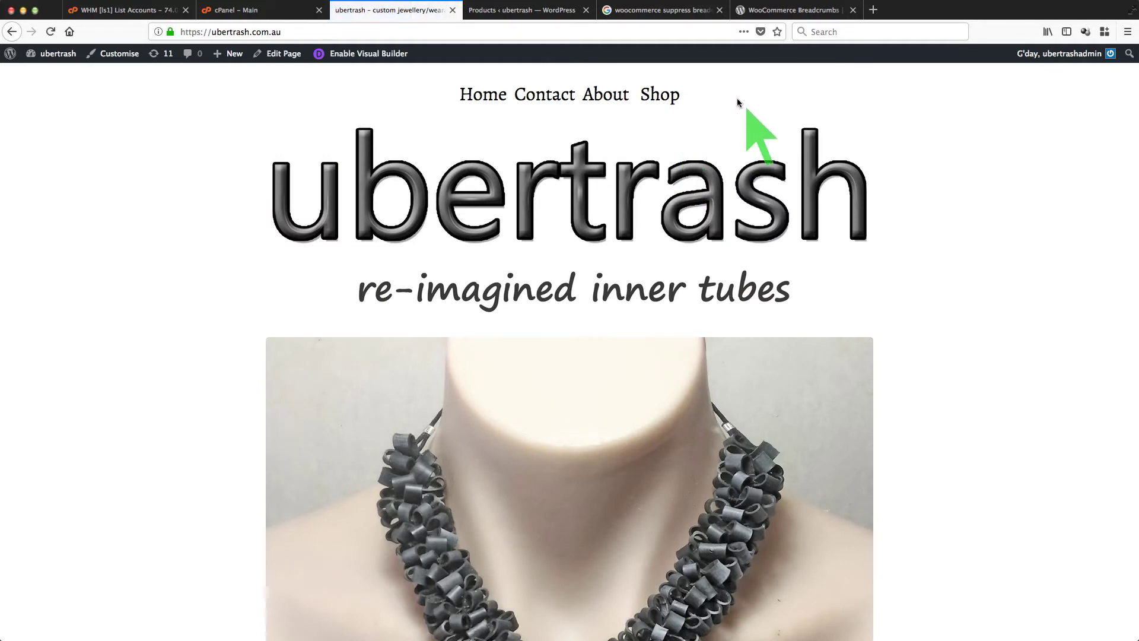
pyautogui.click(661, 101)
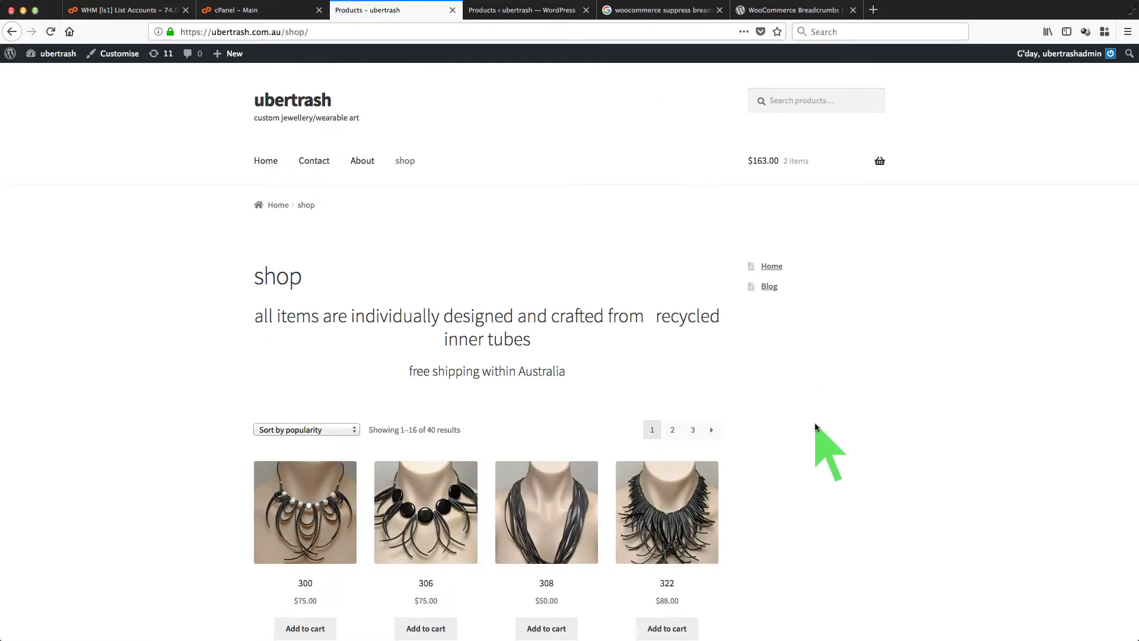
# Browse the shop's first page and page 3 to examine the example bracelet and example collar products among the necklaces
pyautogui.scroll(-3, 815, 424)
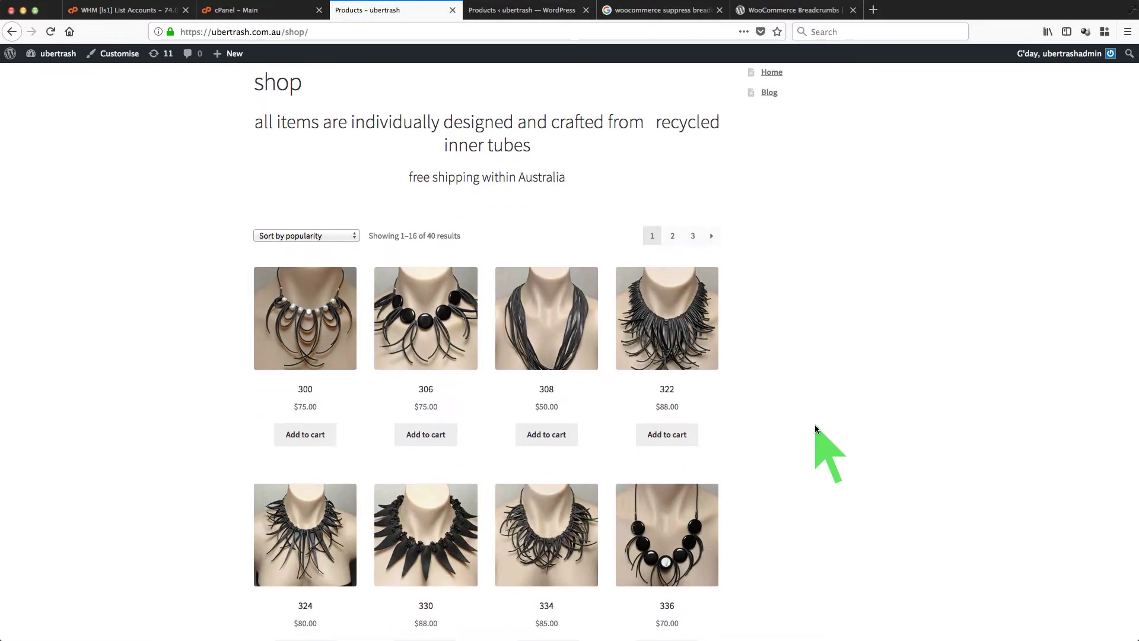
pyautogui.scroll(-10, 815, 425)
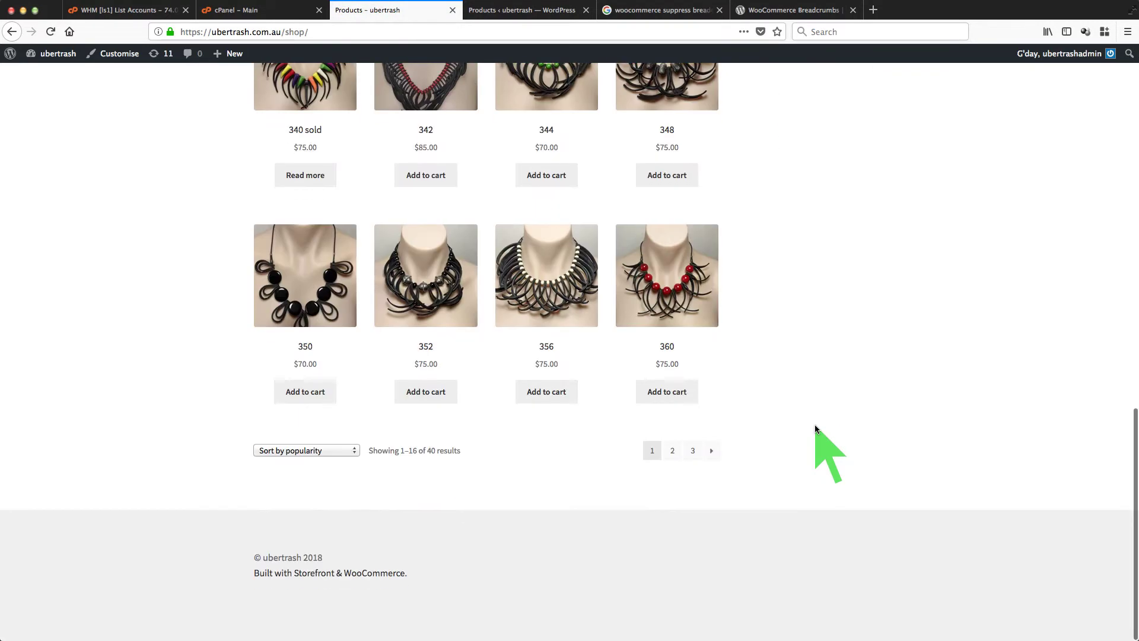
pyautogui.click(691, 452)
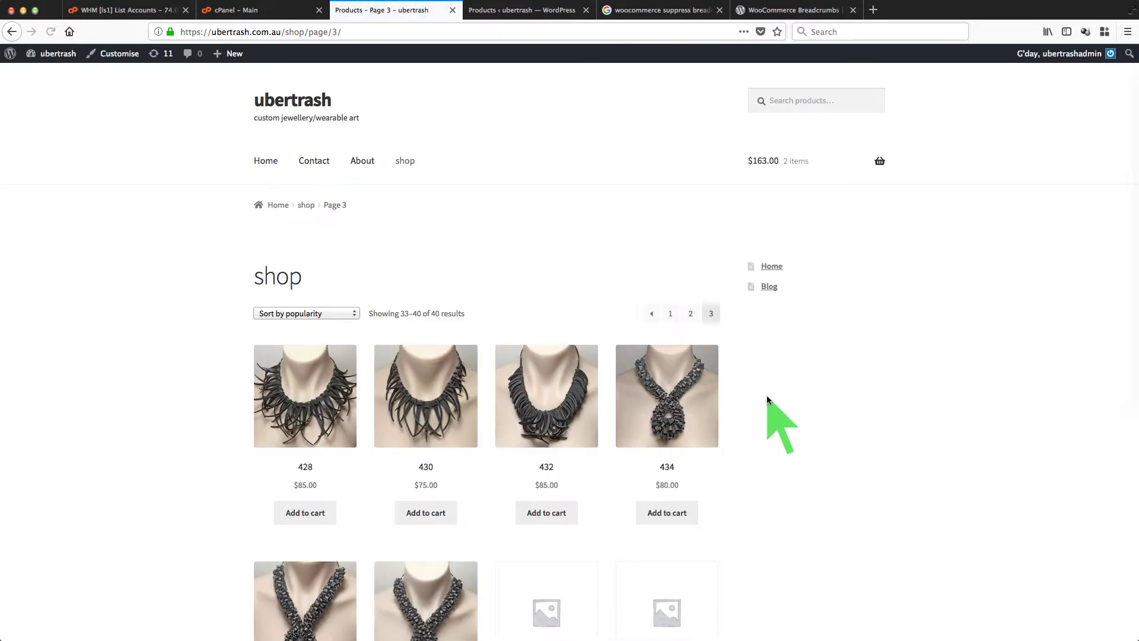
pyautogui.scroll(-5, 767, 395)
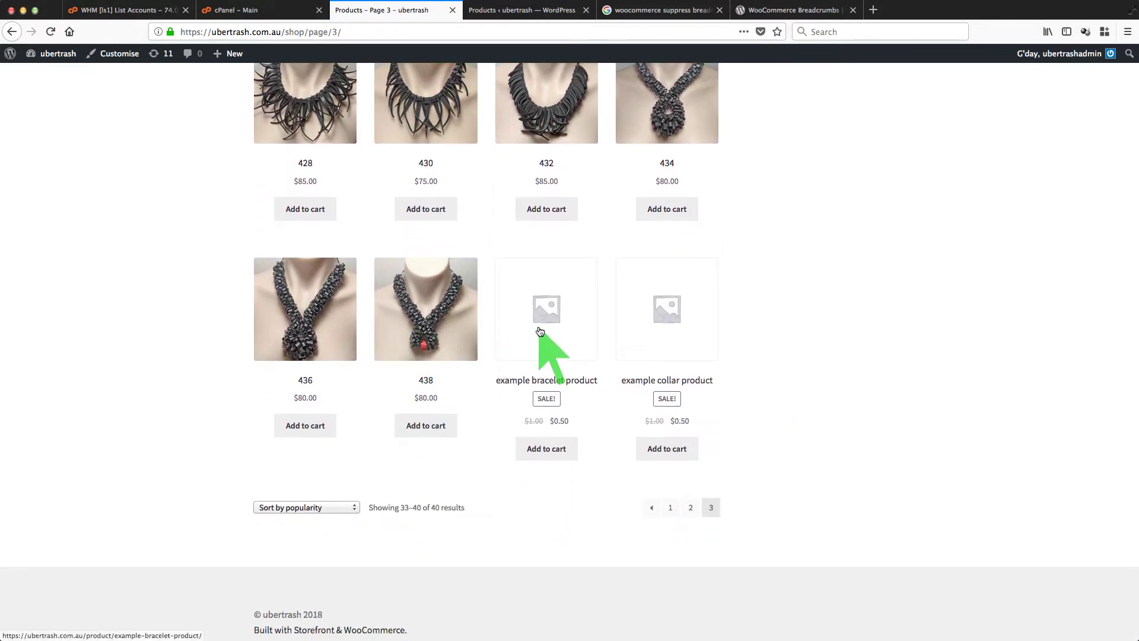
pyautogui.scroll(8, 783, 338)
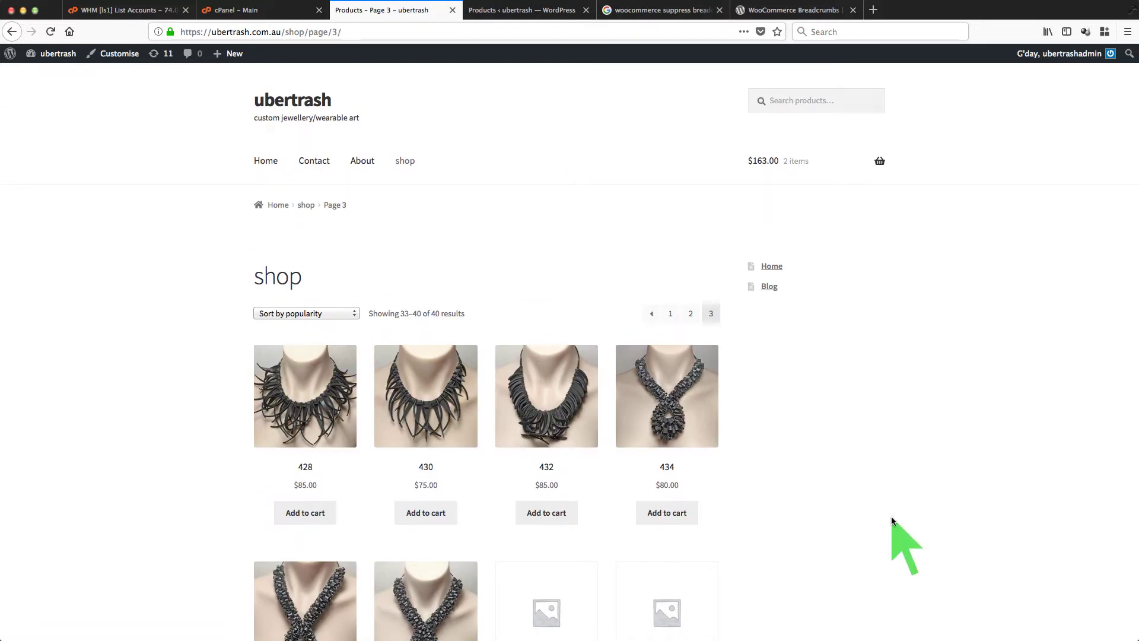
pyautogui.scroll(-2, 891, 516)
pyautogui.scroll(2, 891, 516)
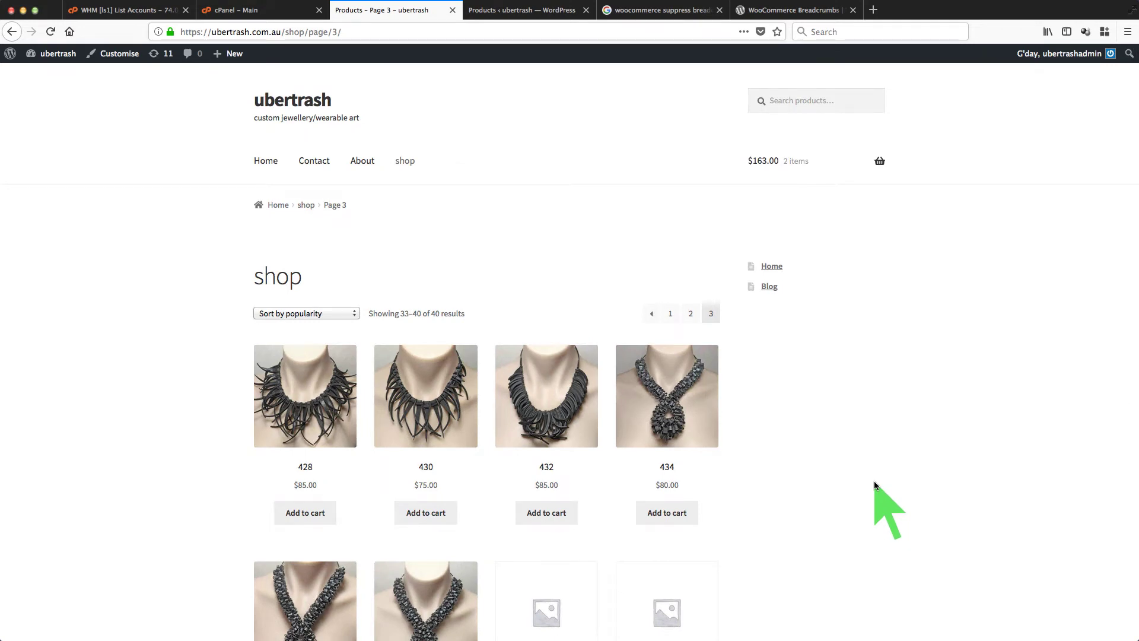
pyautogui.scroll(-3, 810, 509)
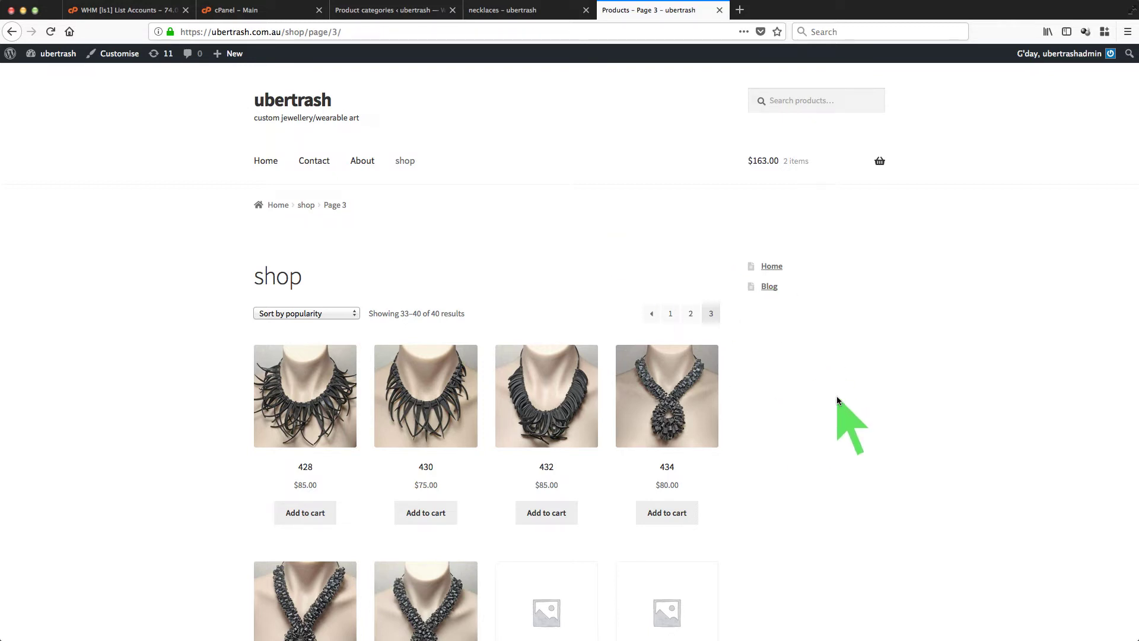
# Examine the shop listing's page address, and browse shop pages 1 and 2
pyautogui.click(356, 31)
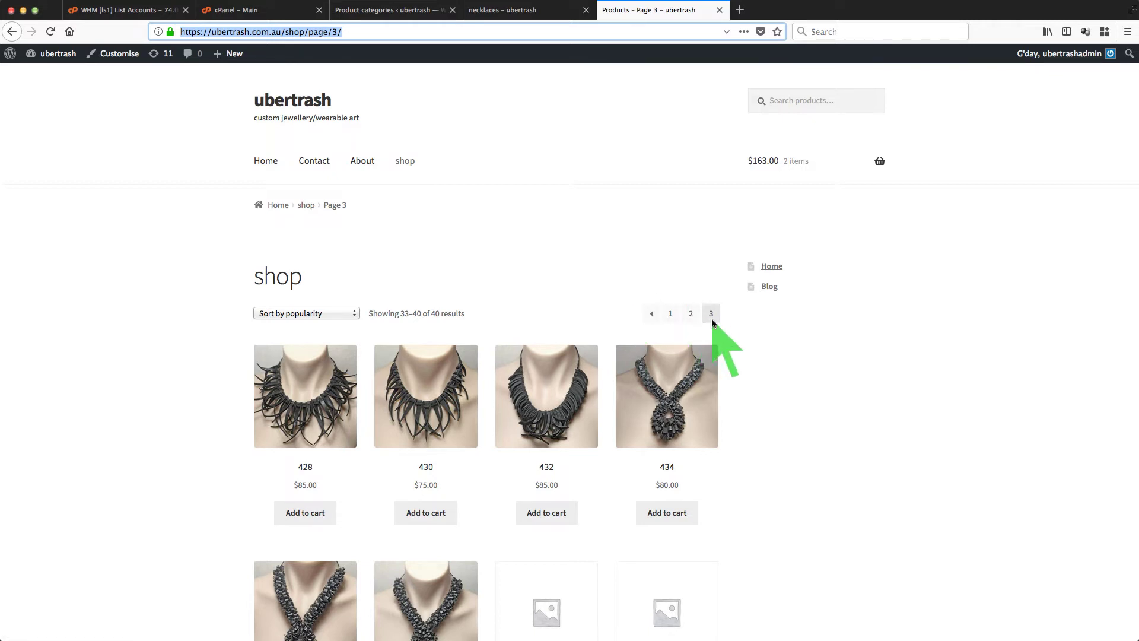
pyautogui.click(672, 315)
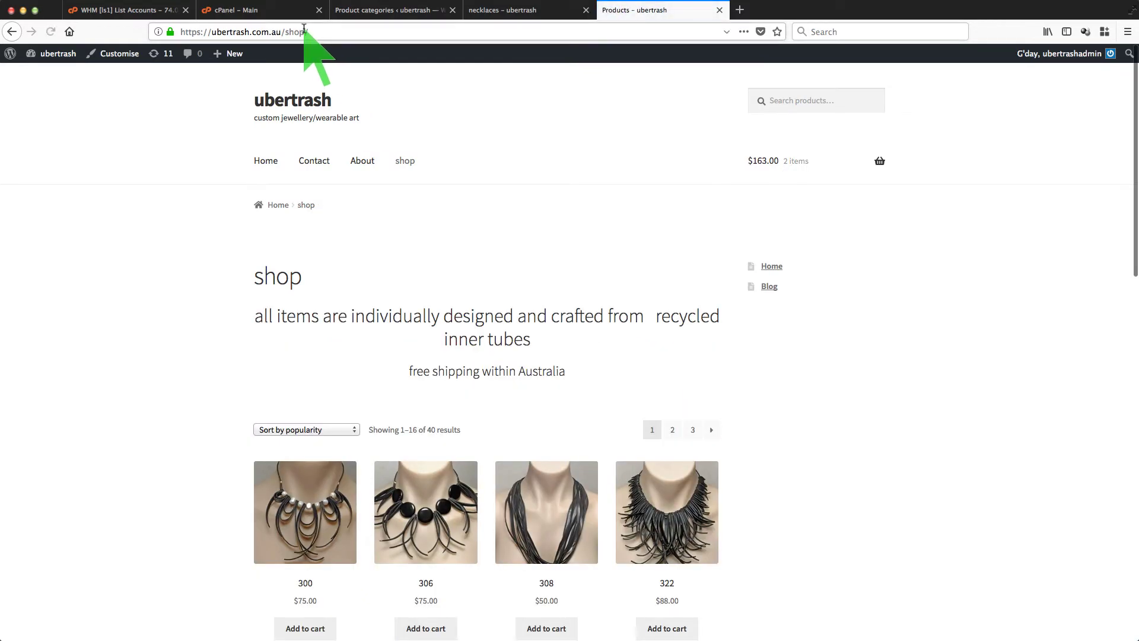
pyautogui.click(672, 433)
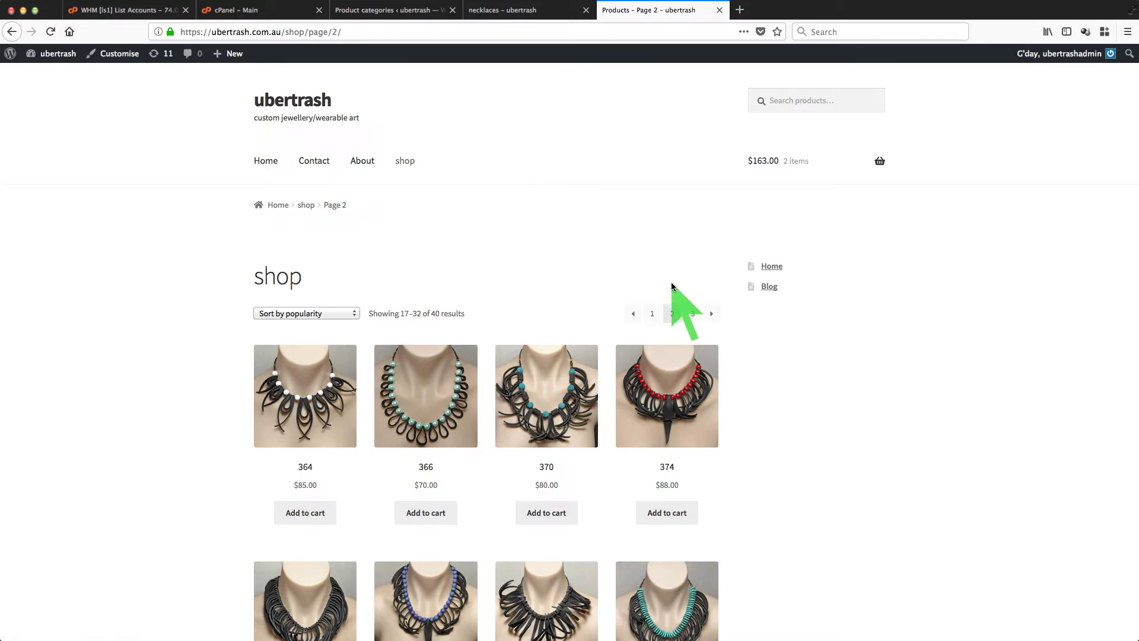
pyautogui.scroll(-3, 775, 392)
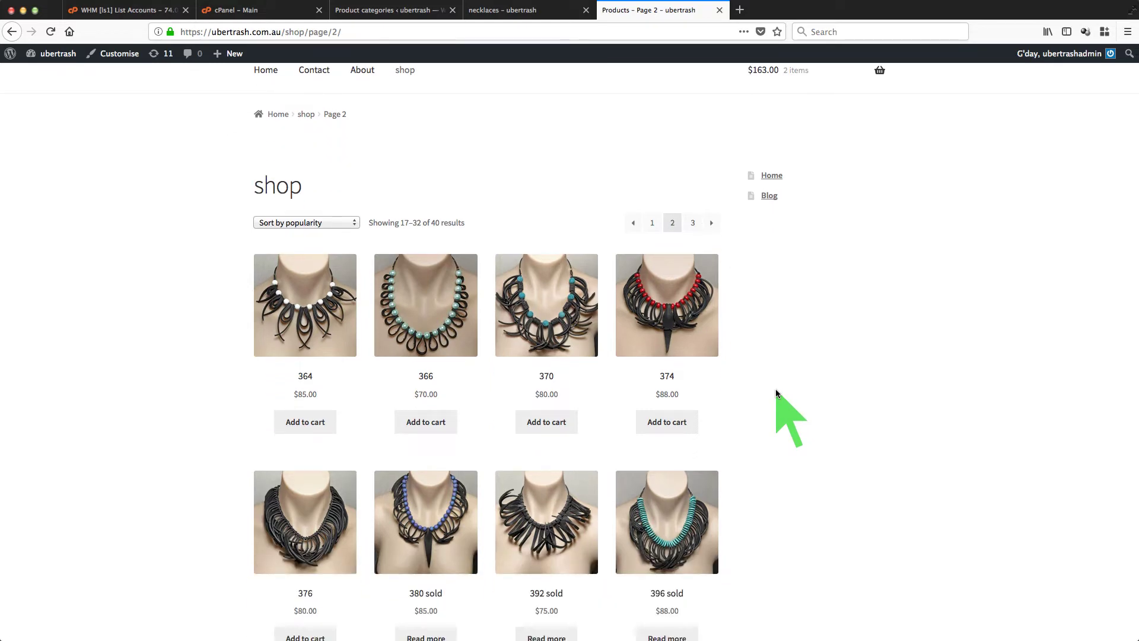
pyautogui.scroll(-14, 775, 389)
pyautogui.scroll(17, 775, 389)
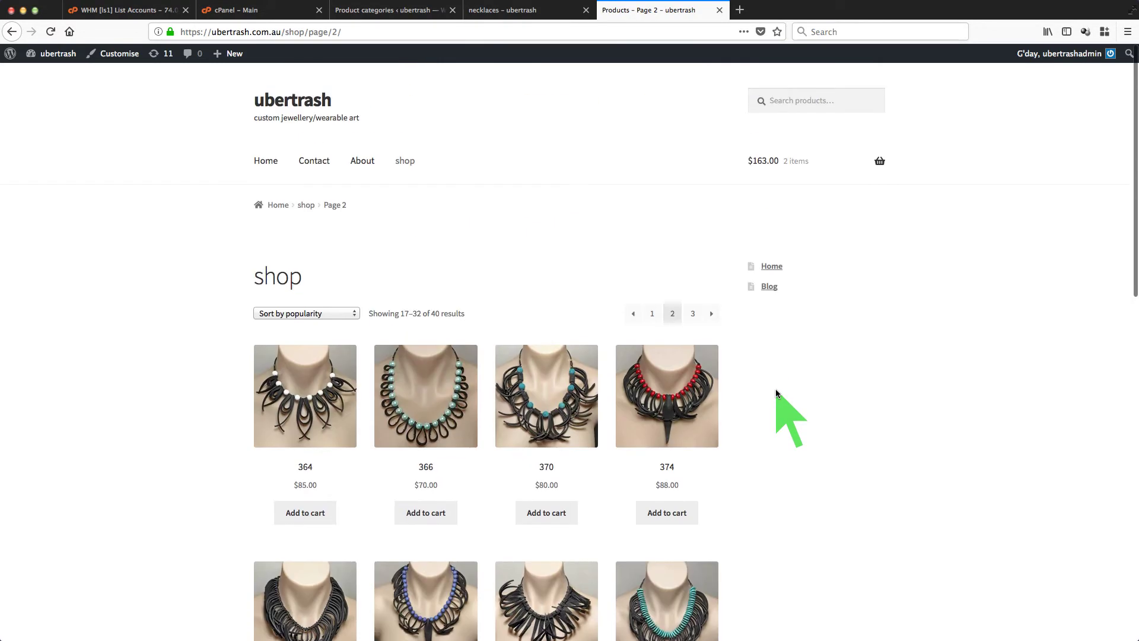
# Open the example bracelet product from shop page 3 and view its bracelets category page
pyautogui.click(692, 314)
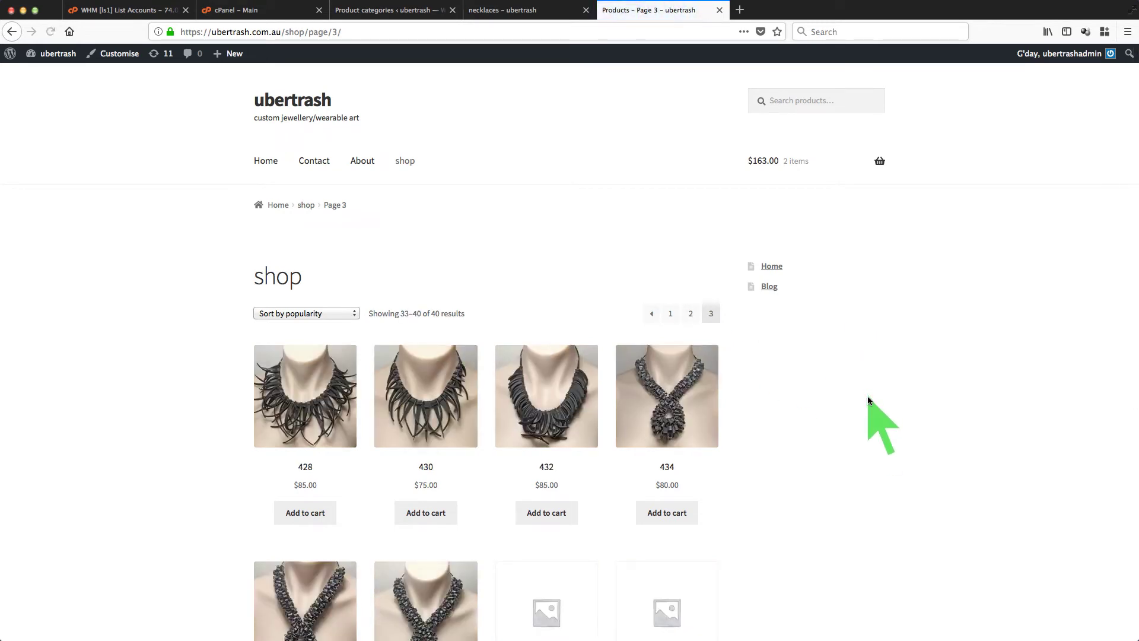
pyautogui.scroll(-5, 868, 400)
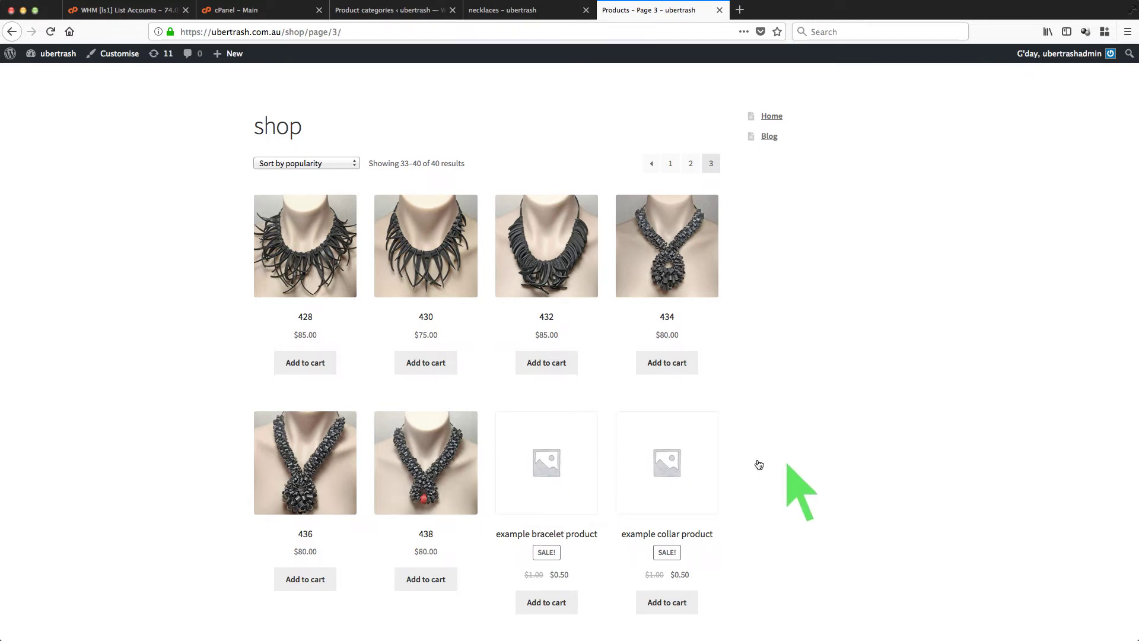
pyautogui.click(550, 464)
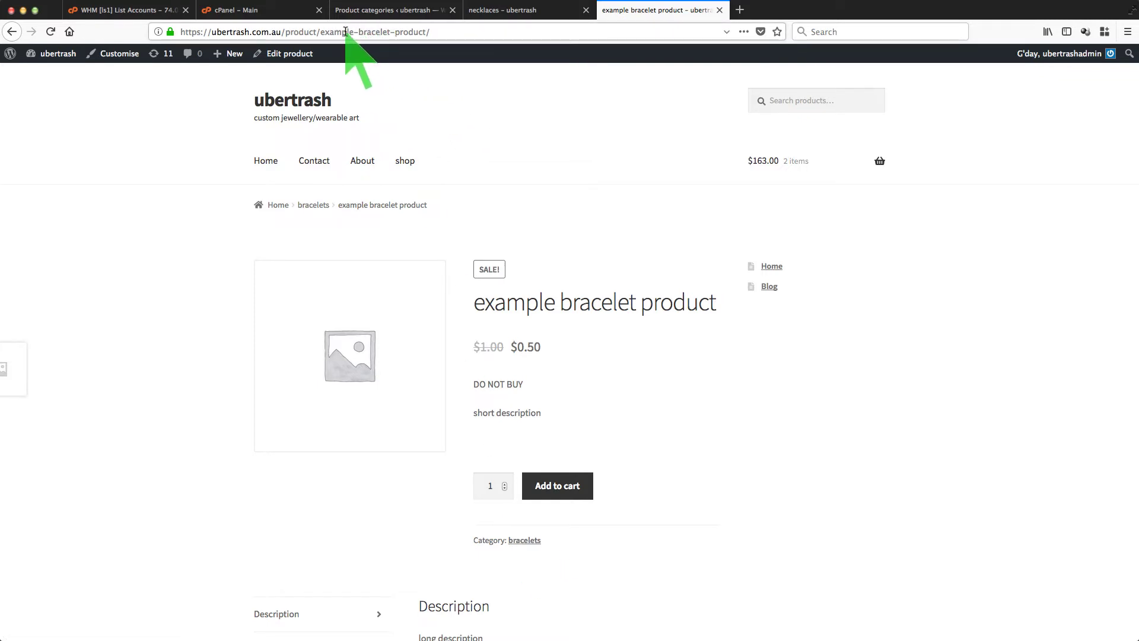
pyautogui.click(527, 540)
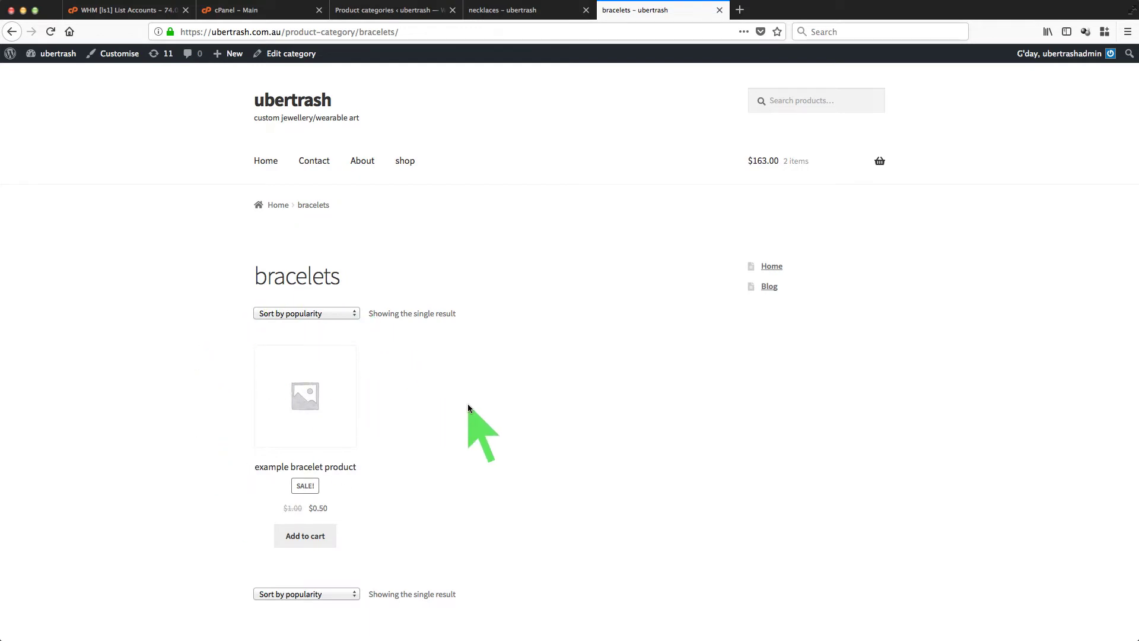
# Load the necklaces category page by replacing bracelets with necklaces in the page address
pyautogui.doubleClick(375, 31)
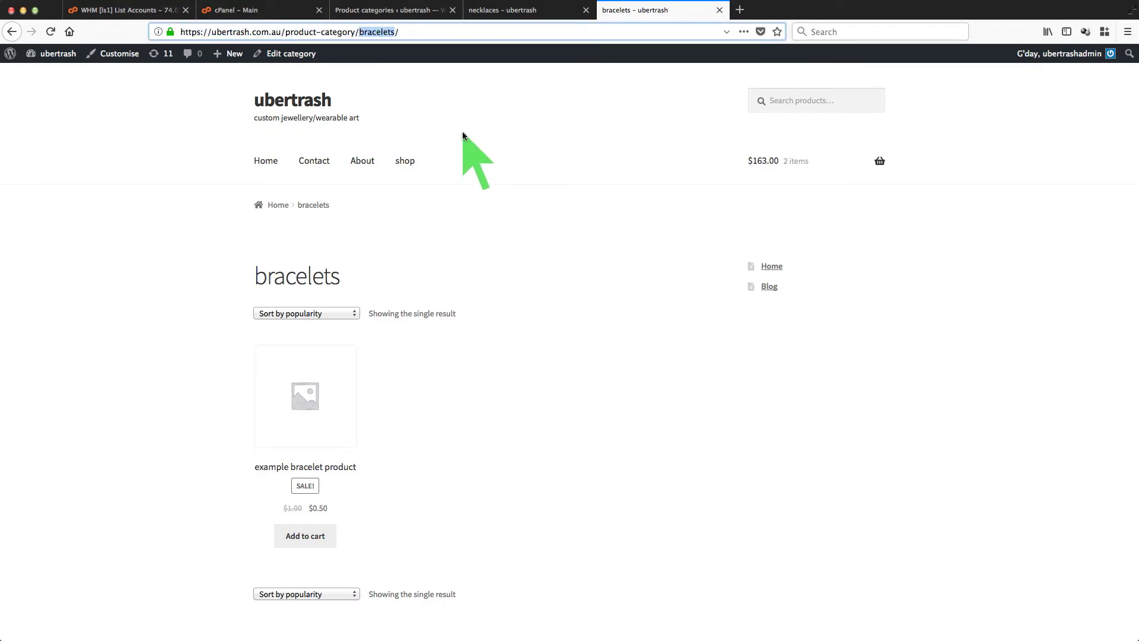
pyautogui.write('necklaces')
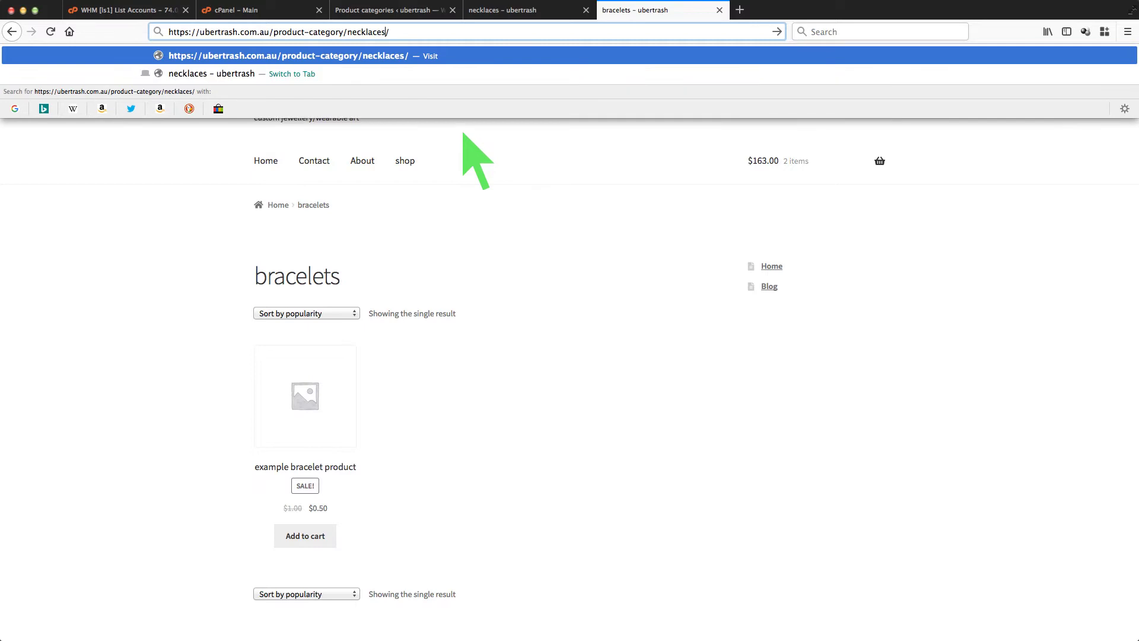
pyautogui.press('Escape')
pyautogui.press('Return')
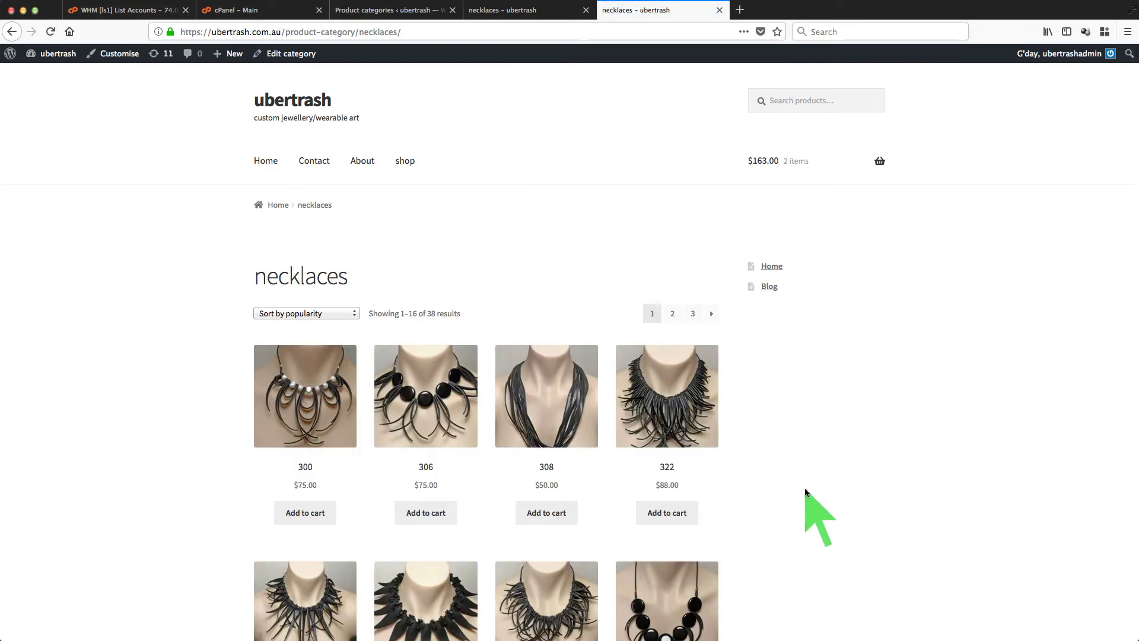
# Browse the necklaces category listing through to the end of its page 3
pyautogui.scroll(-10, 805, 491)
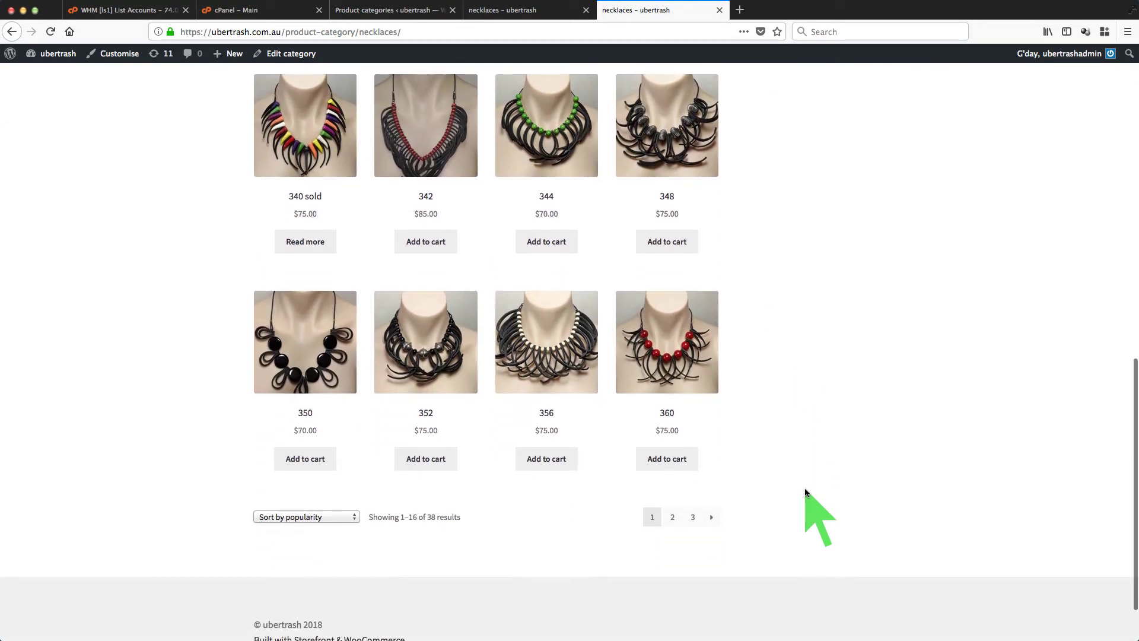
pyautogui.click(694, 520)
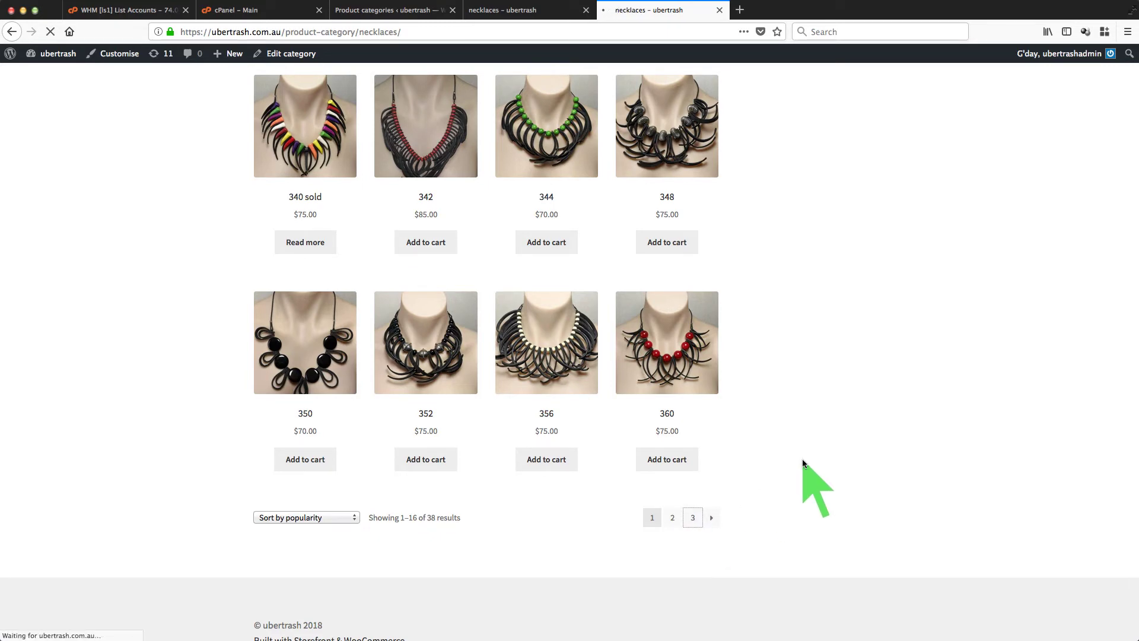
pyautogui.scroll(-3, 802, 458)
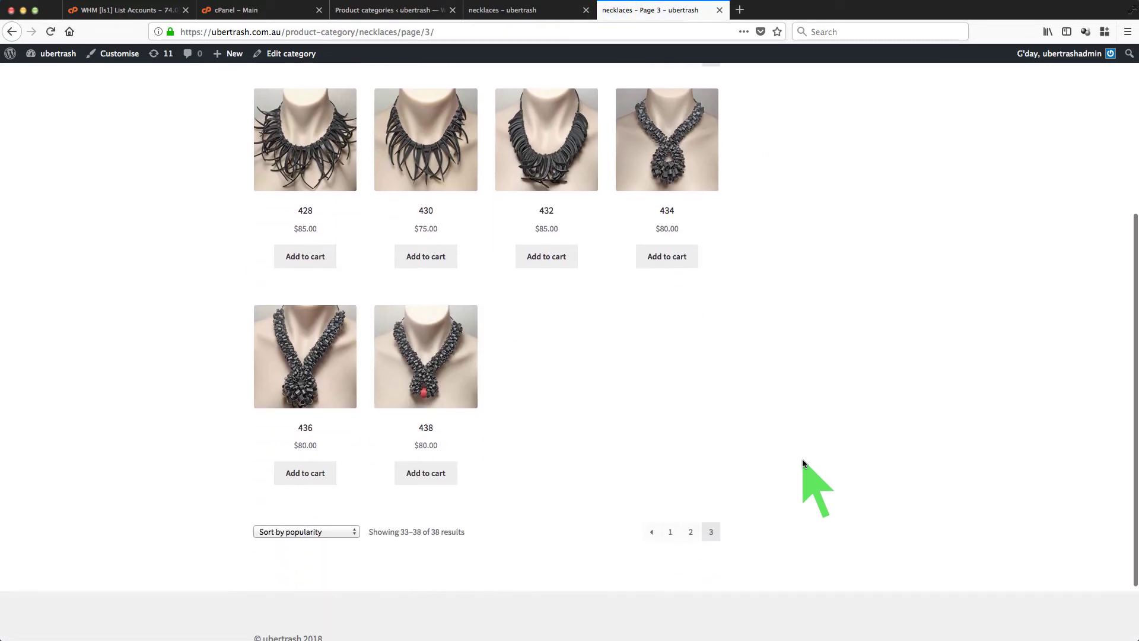
pyautogui.scroll(-1, 802, 458)
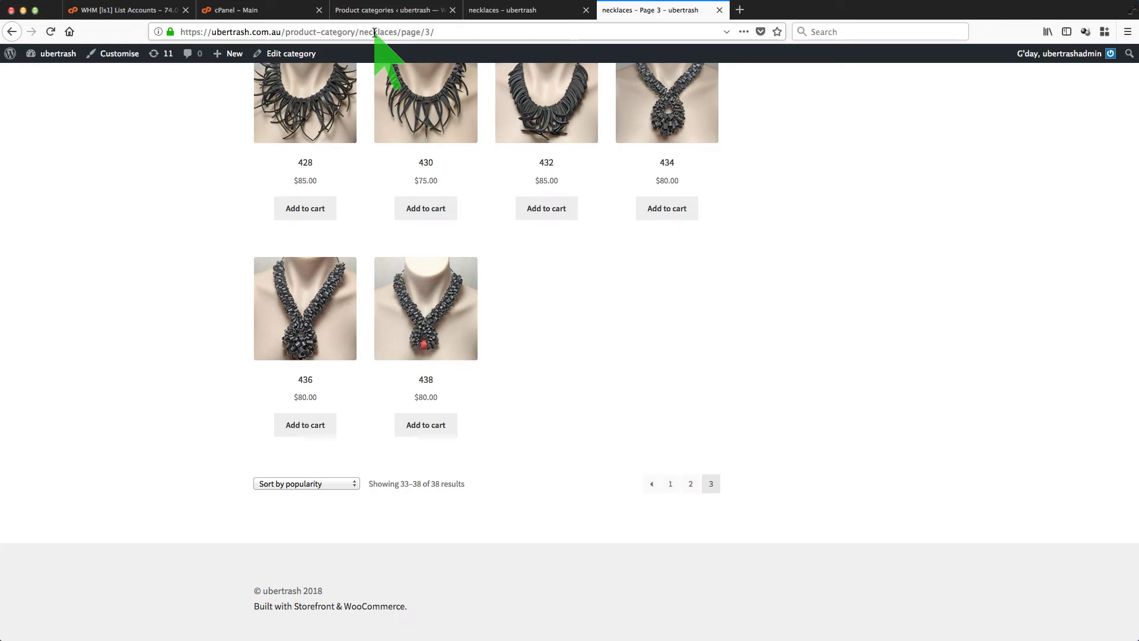
# Load the collars category page by replacing necklaces/page/3/ with collars in the page address
pyautogui.moveTo(358, 32); pyautogui.dragTo(456, 29)
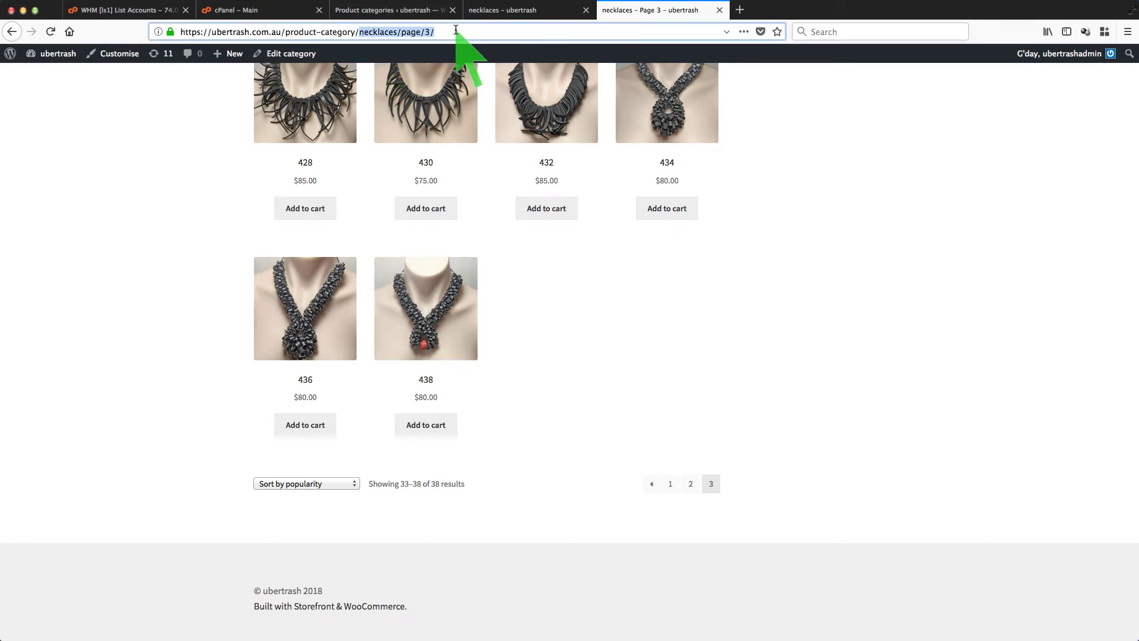
pyautogui.write('collars')
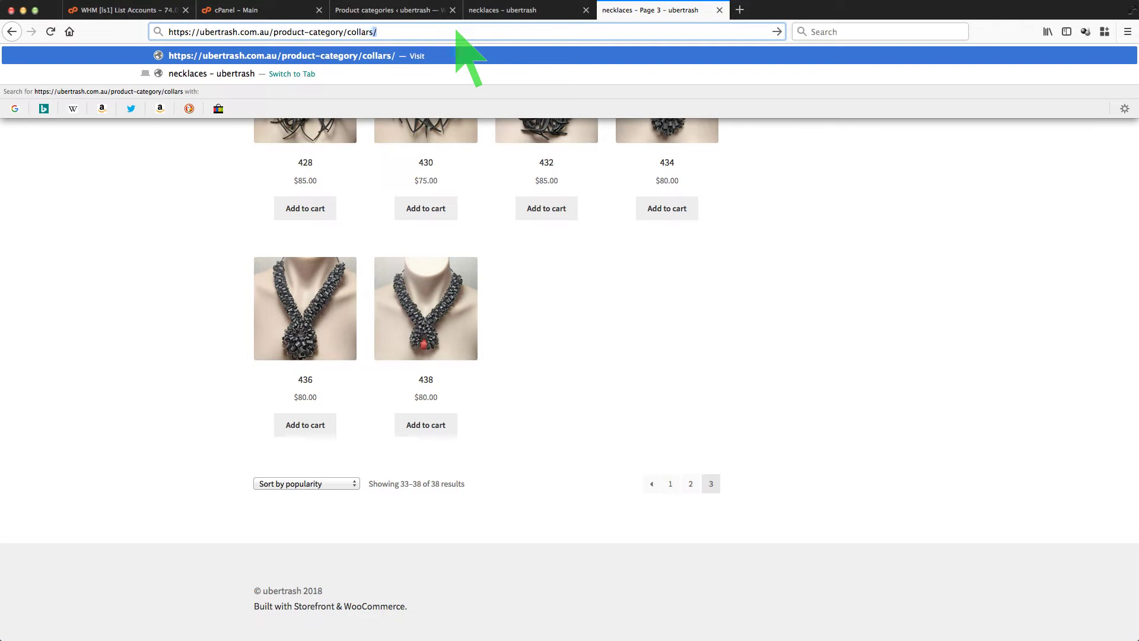
pyautogui.press('Return')
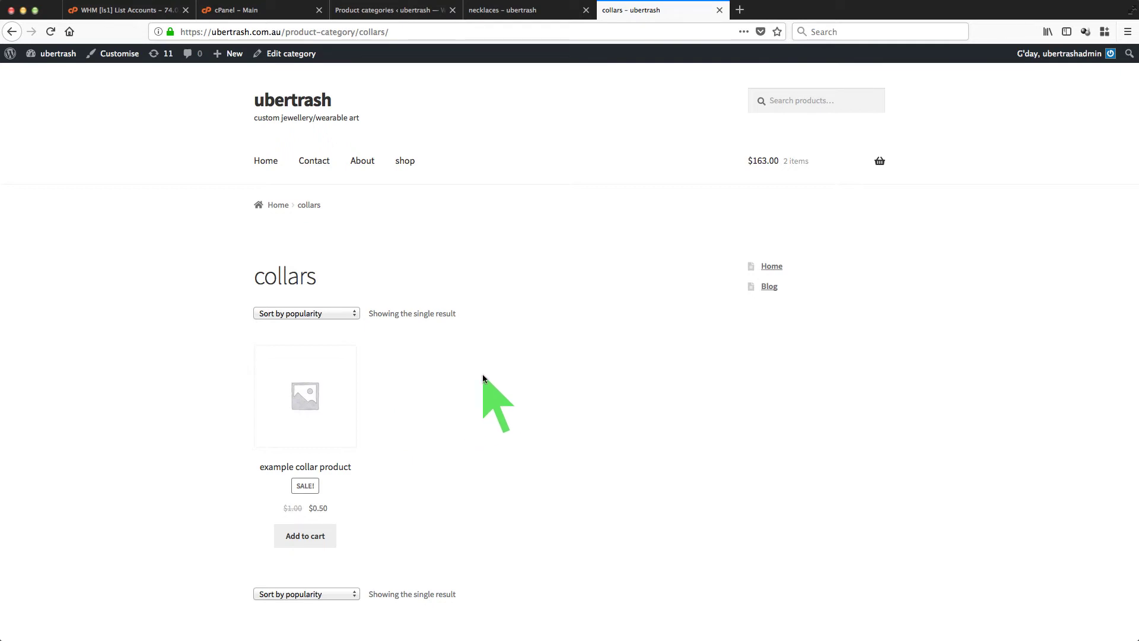
# Load the bracelets category page by replacing collars with bracelets in the page address
pyautogui.doubleClick(366, 31)
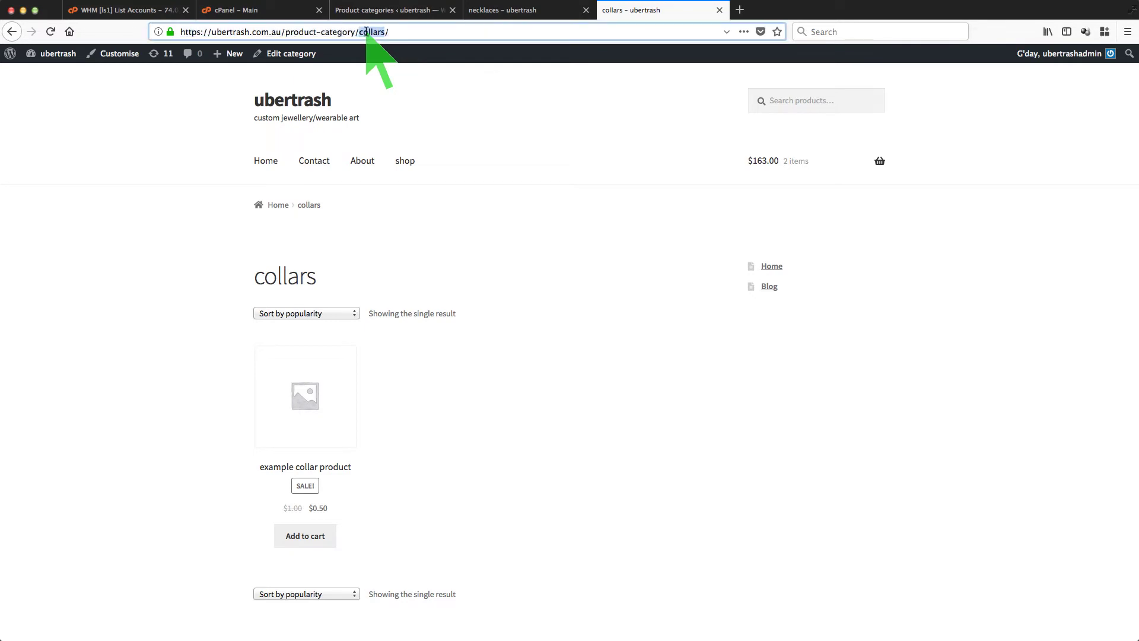
pyautogui.write('bracelets')
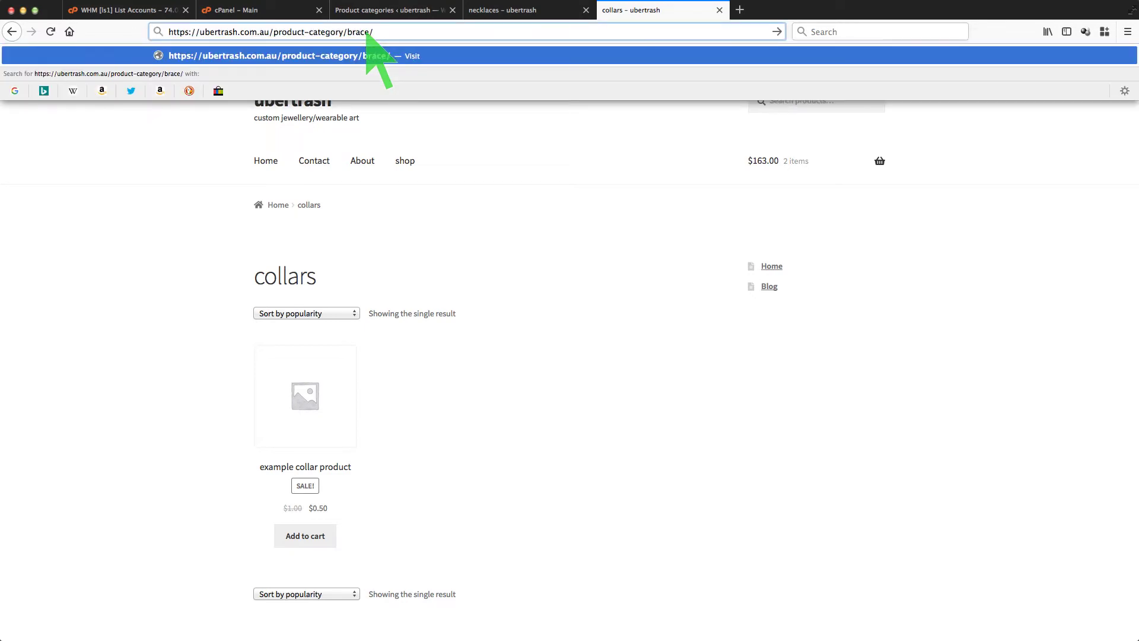
pyautogui.press('Return')
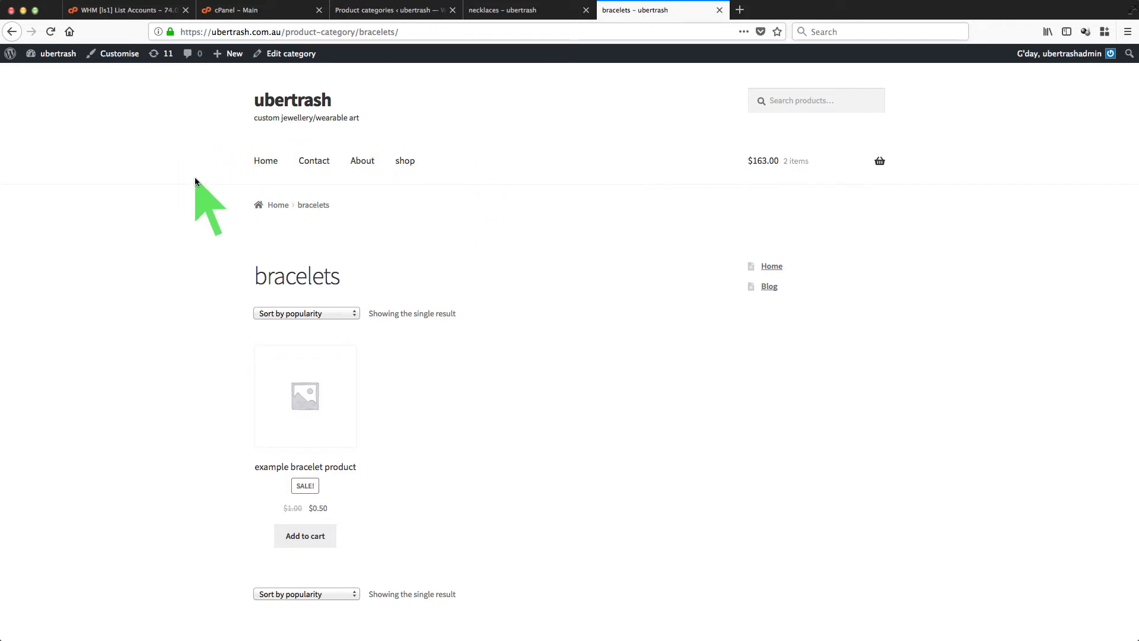
# Open the site's WordPress dashboard and go to the editor for its navigation menus
pyautogui.moveTo(58, 53)
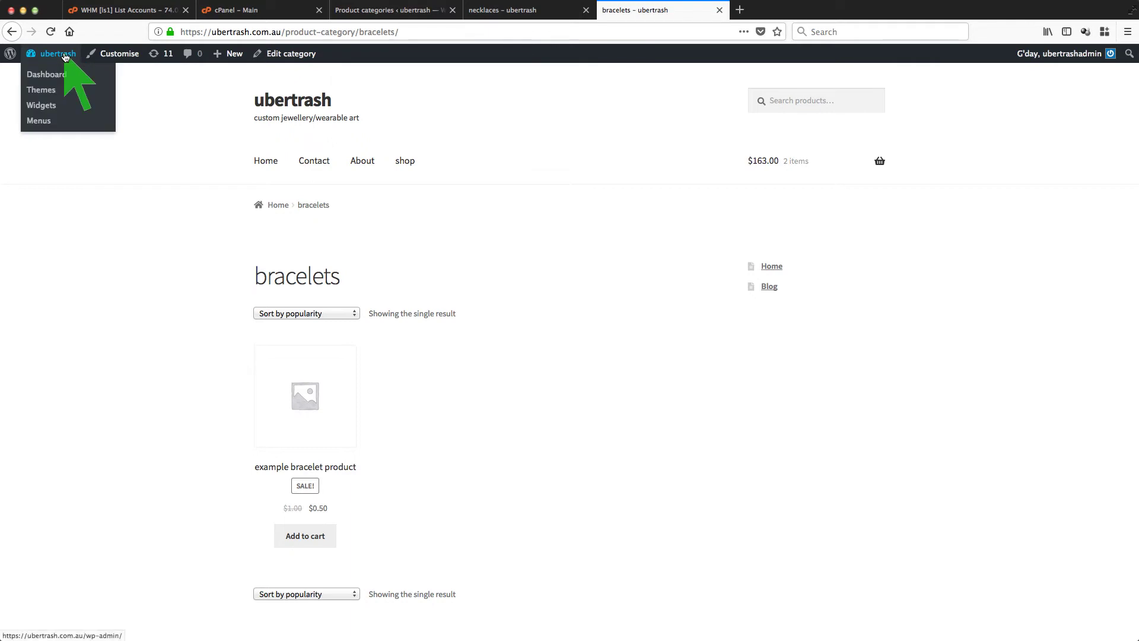
pyautogui.click(51, 81)
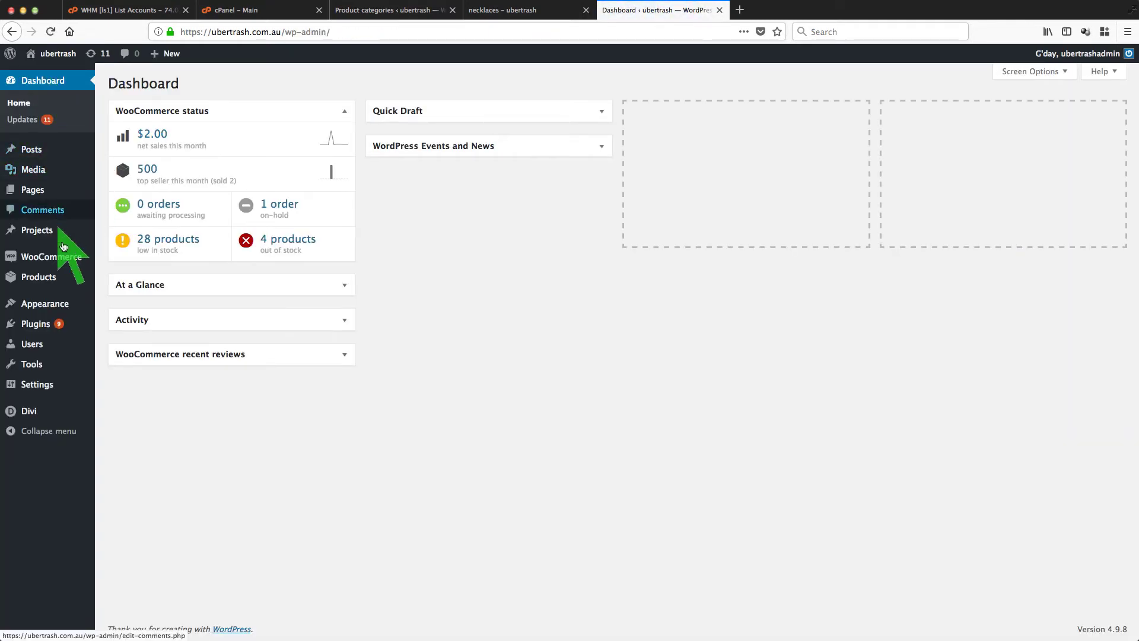
pyautogui.moveTo(53, 306)
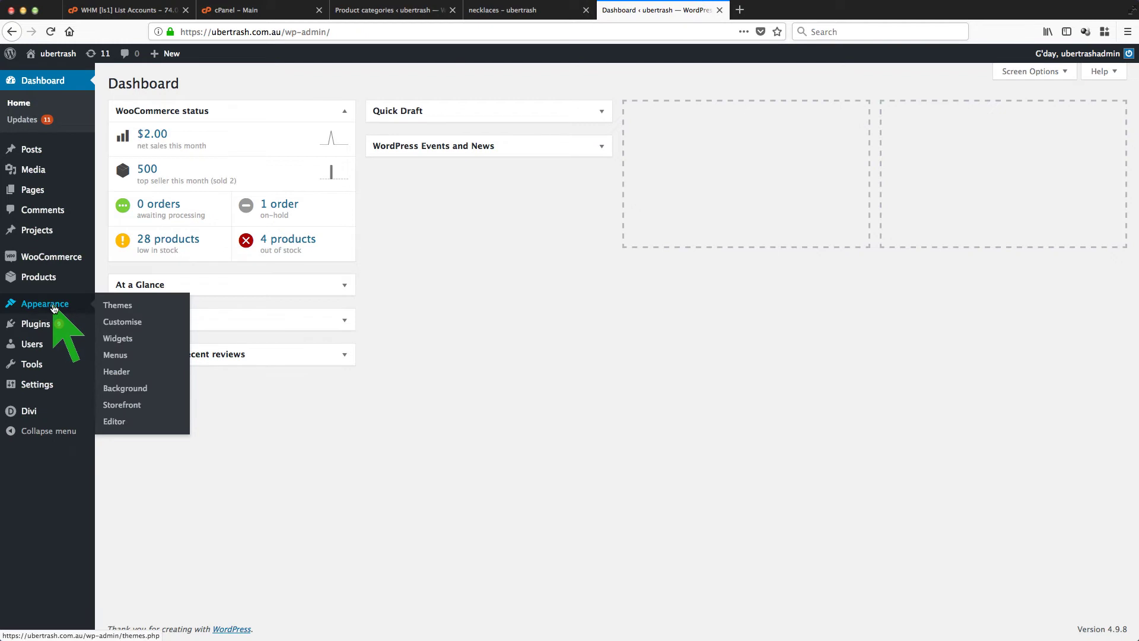
pyautogui.click(115, 355)
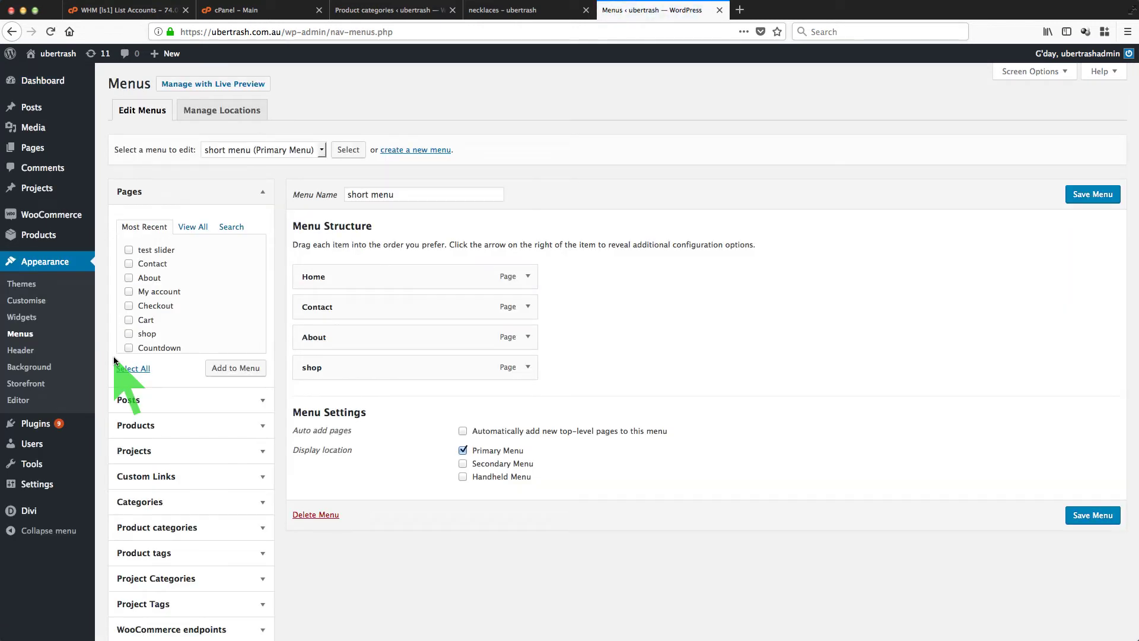
# Copy the full address of the necklaces category page from the storefront
pyautogui.click(507, 10)
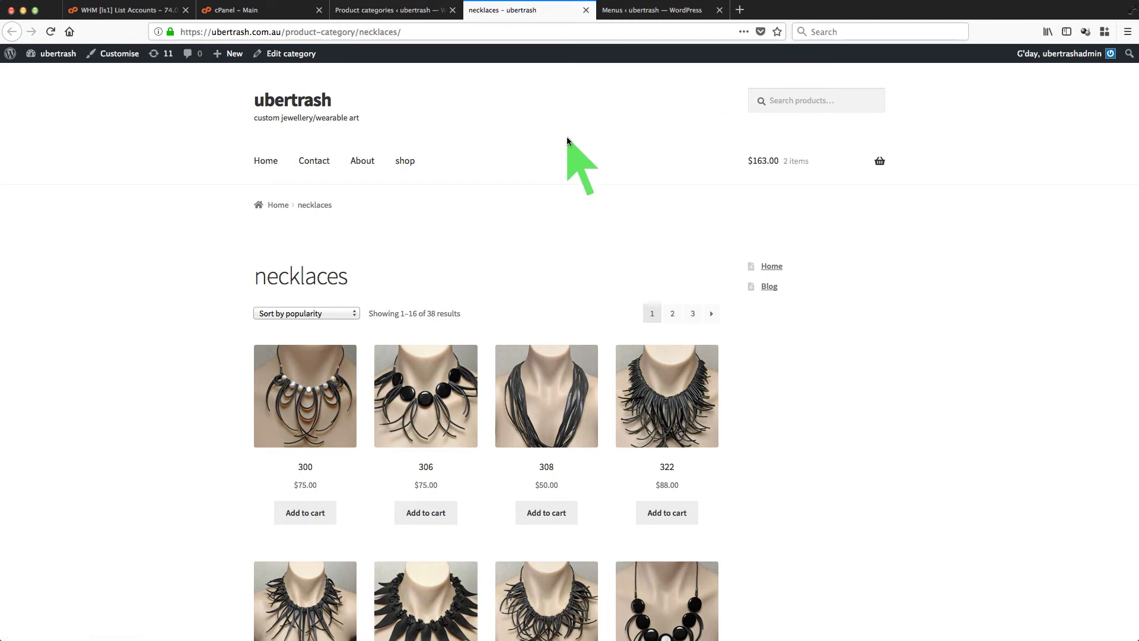
pyautogui.doubleClick(325, 31)
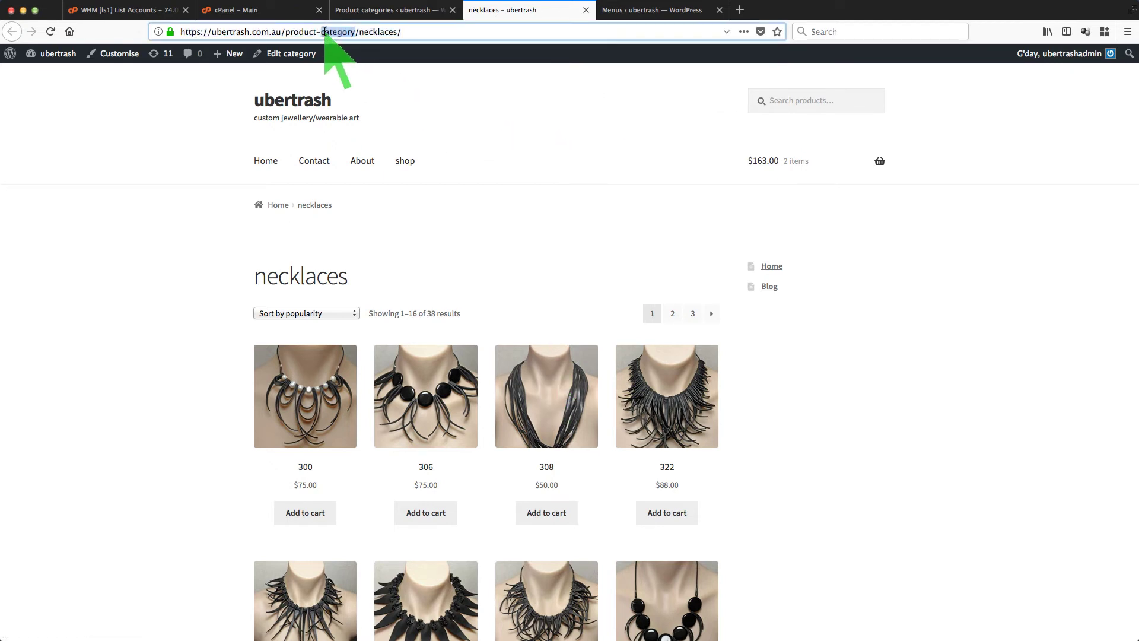
pyautogui.moveTo(414, 33); pyautogui.dragTo(175, 33)
pyautogui.rightClick(207, 33)
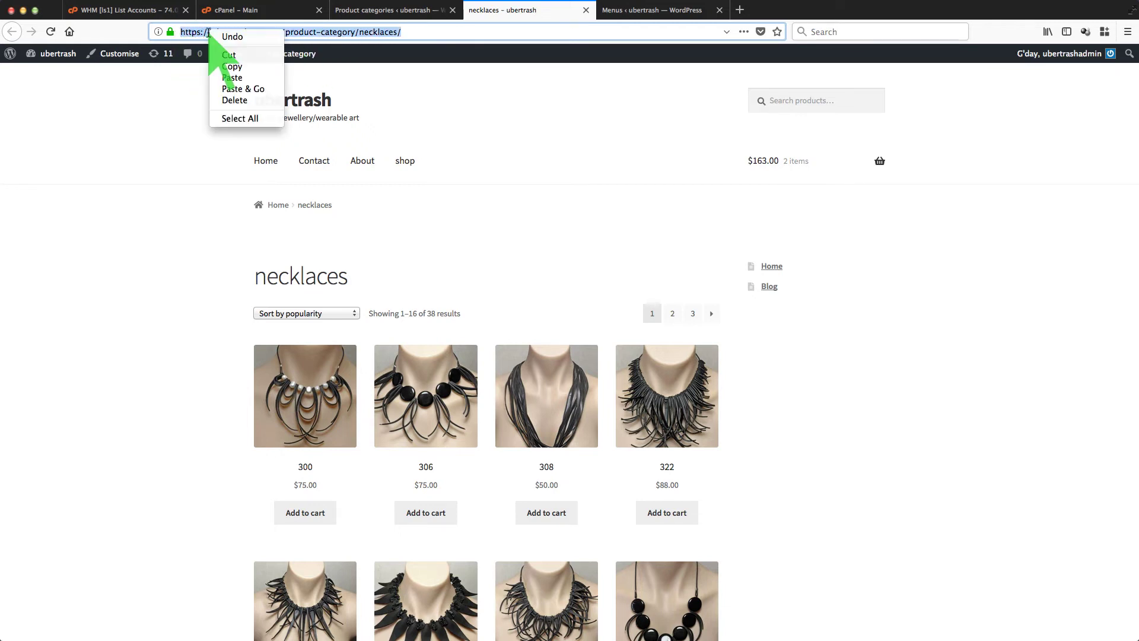
pyautogui.click(255, 68)
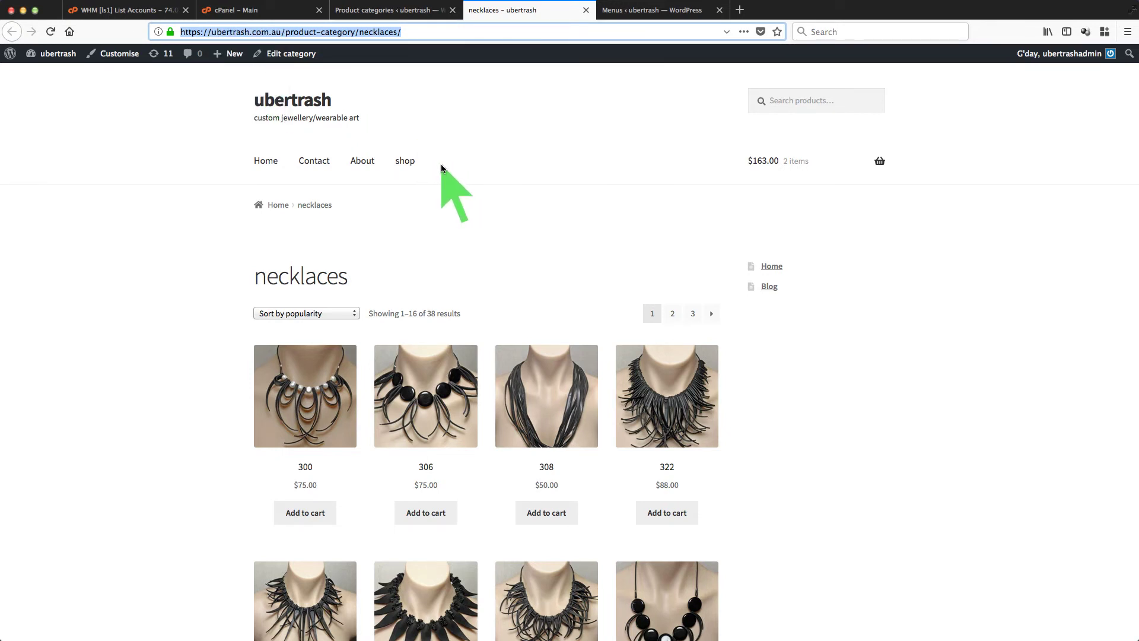
# Compare the item order of the short menu in the menu editor with the storefront's navigation
pyautogui.click(657, 12)
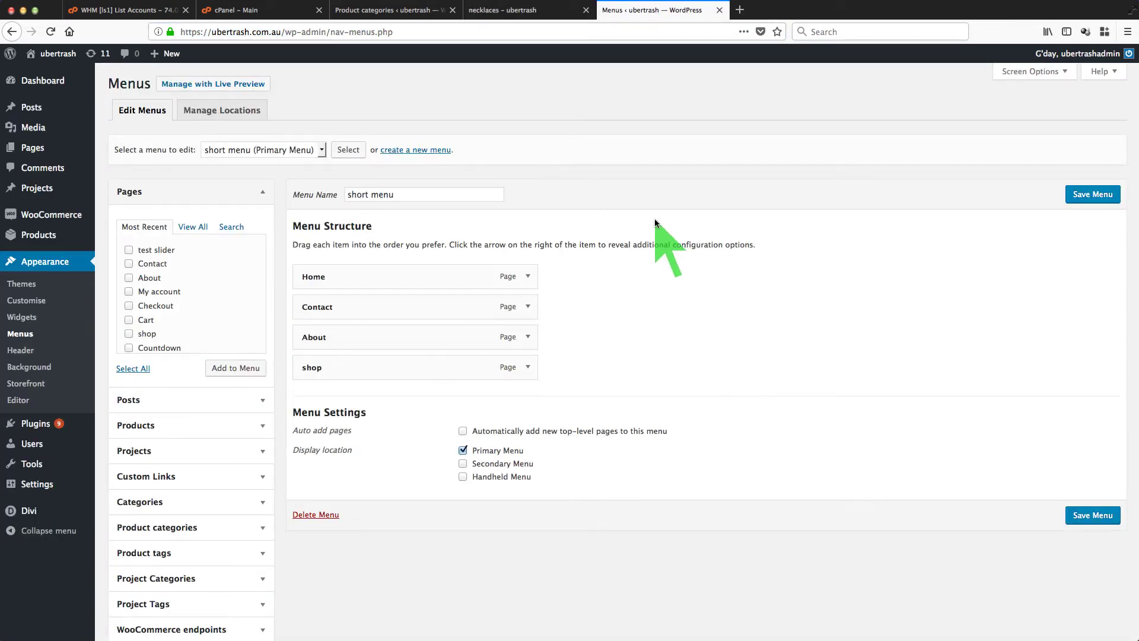
pyautogui.click(515, 18)
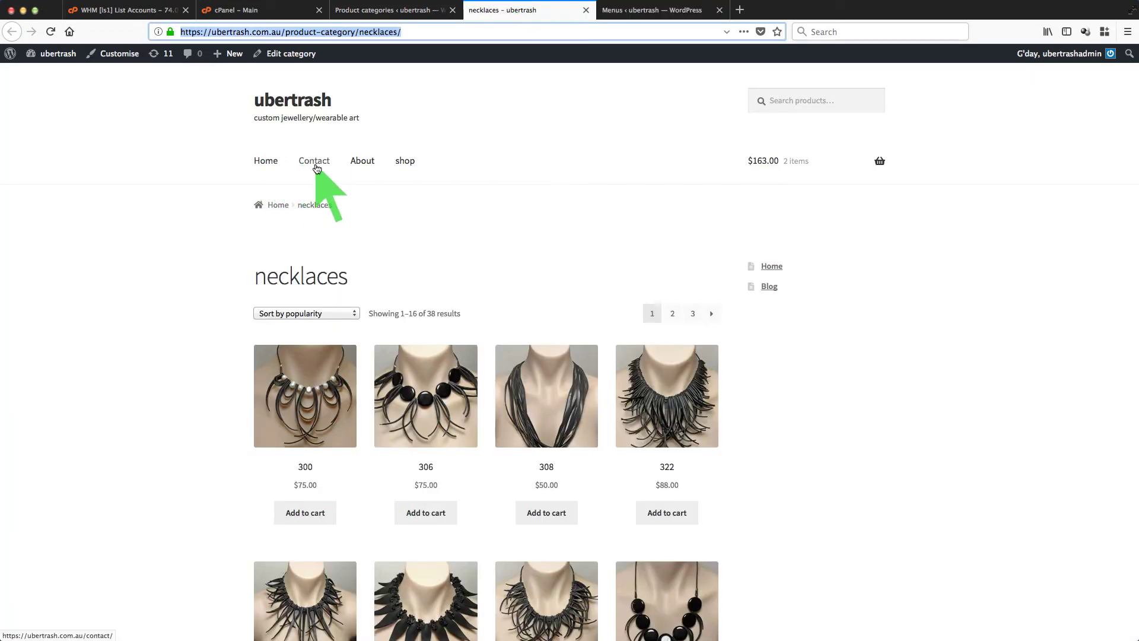
pyautogui.click(646, 13)
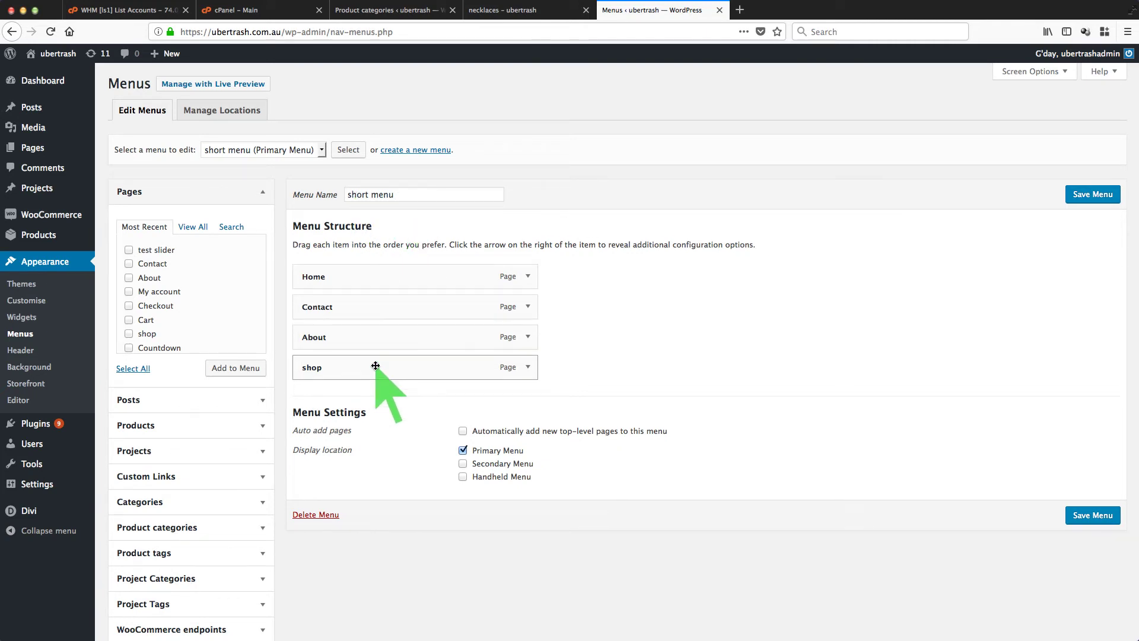
# Reorder the short menu so About comes before Contact, save it, and check the order on the reloaded storefront
pyautogui.moveTo(392, 368); pyautogui.dragTo(463, 302)
pyautogui.click(1092, 194)
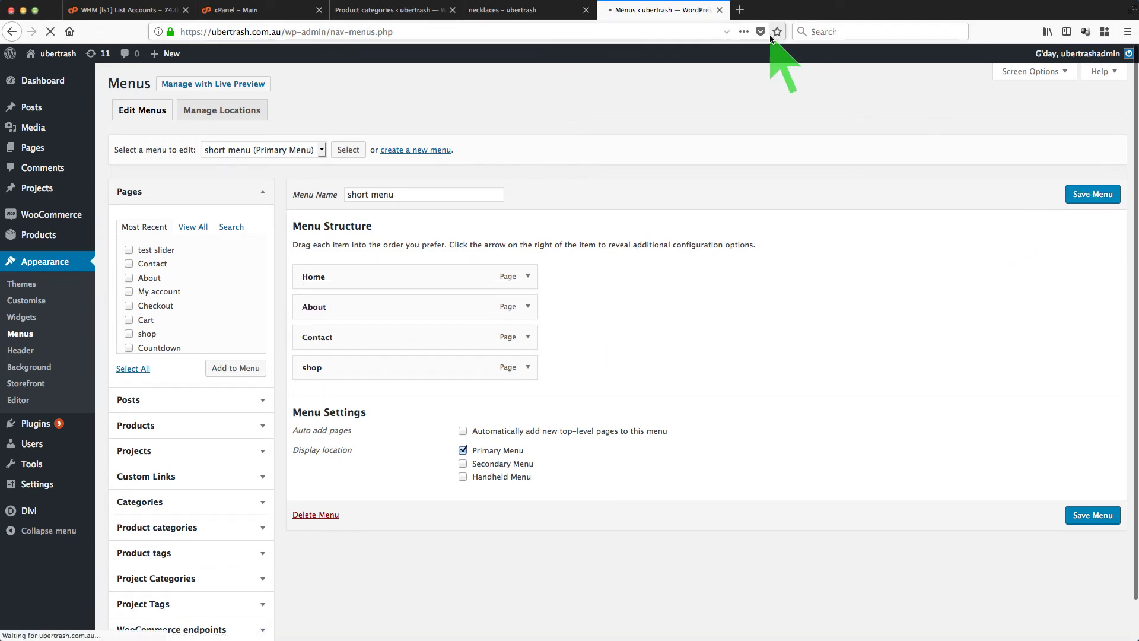
pyautogui.click(514, 14)
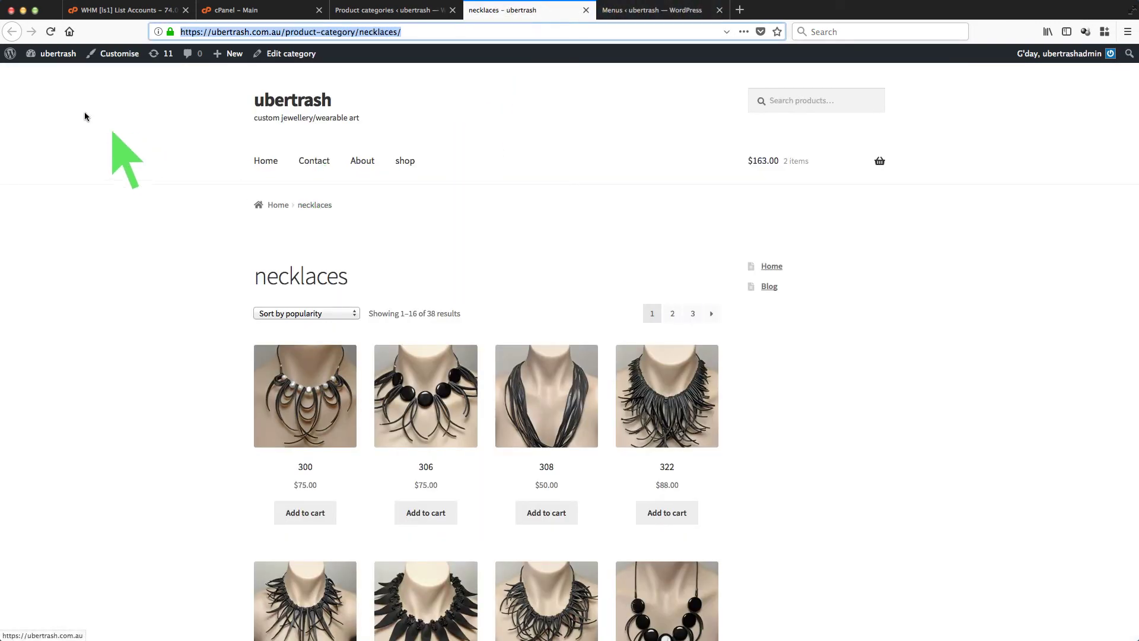
pyautogui.click(50, 33)
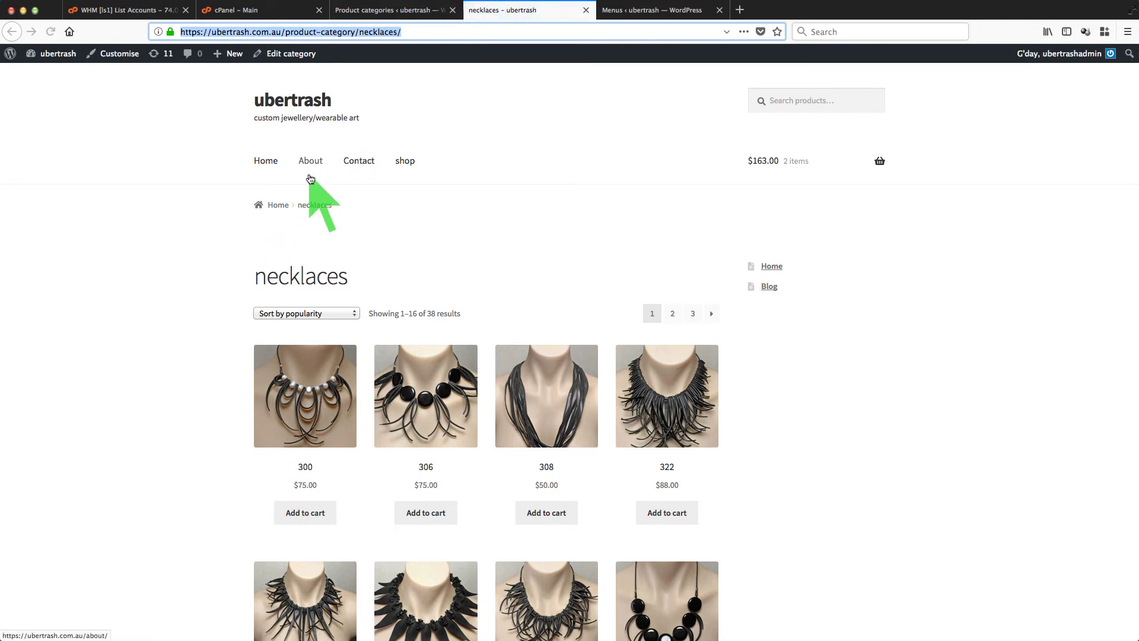
# Move About back below Contact in the short menu structure
pyautogui.click(648, 11)
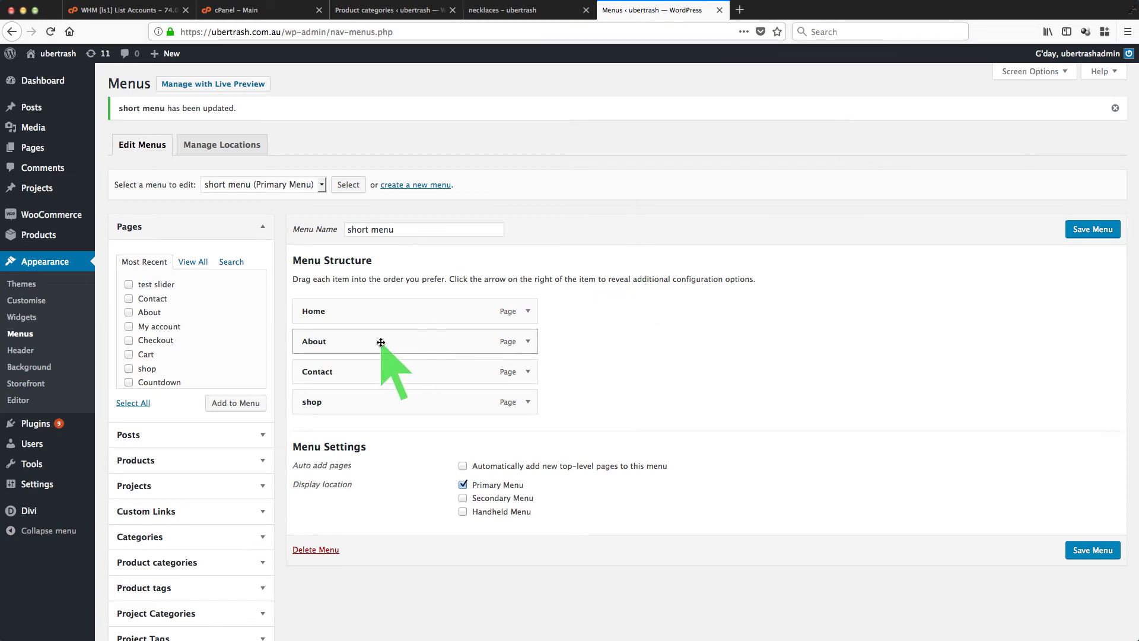
pyautogui.moveTo(386, 346); pyautogui.dragTo(383, 374)
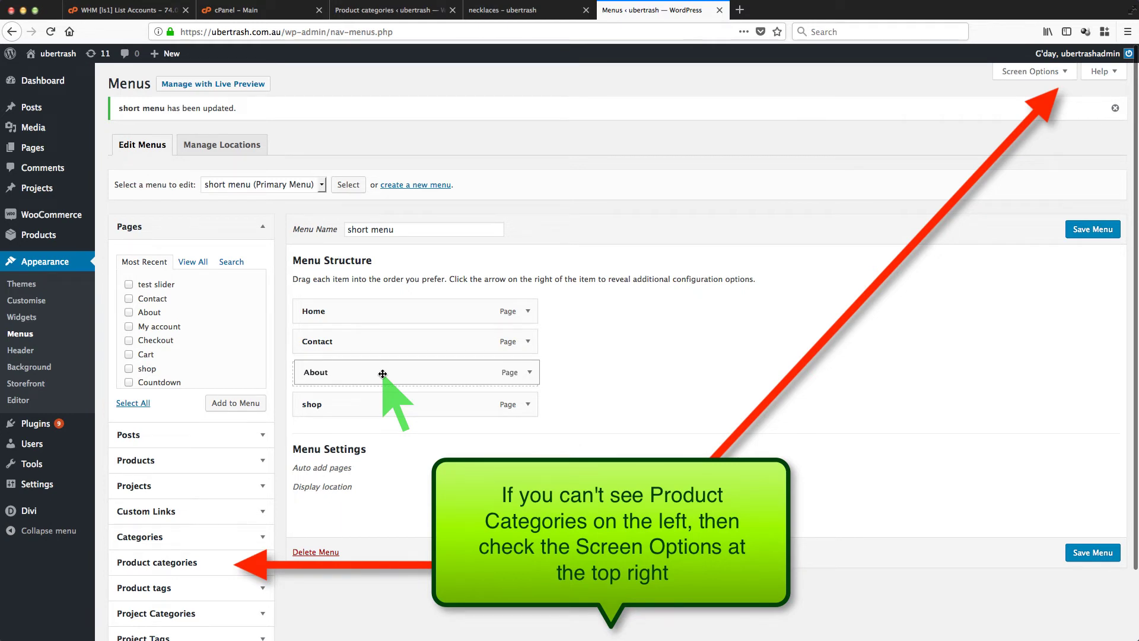
pyautogui.moveTo(383, 374); pyautogui.dragTo(382, 374)
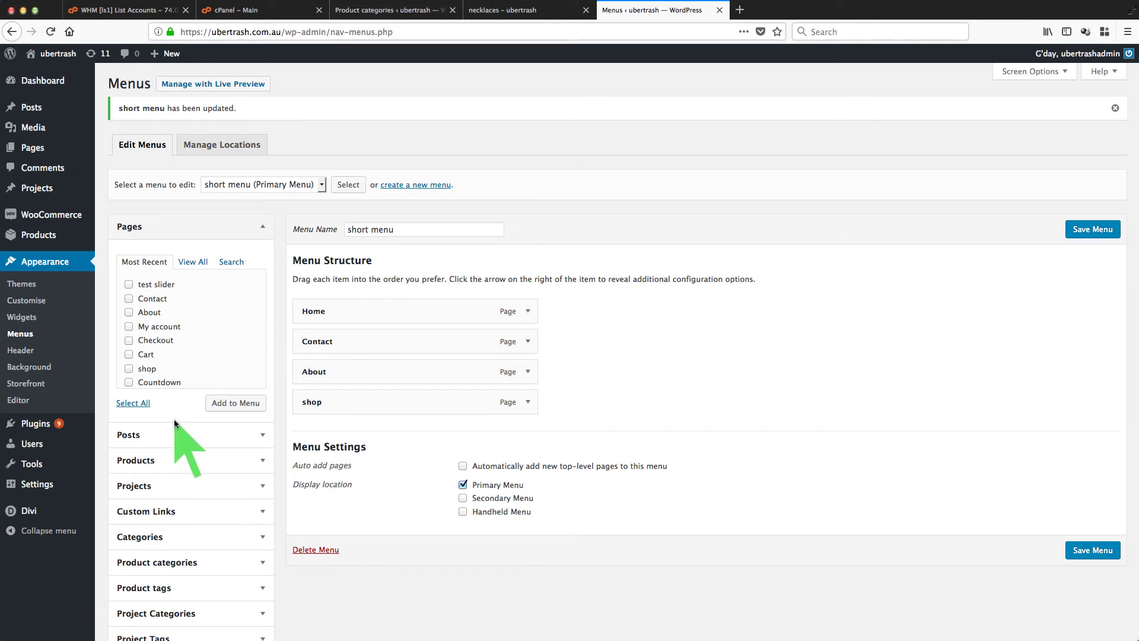
# Add the necklaces, bracelets and collars product categories to the short menu and save the menu
pyautogui.scroll(-3, 175, 421)
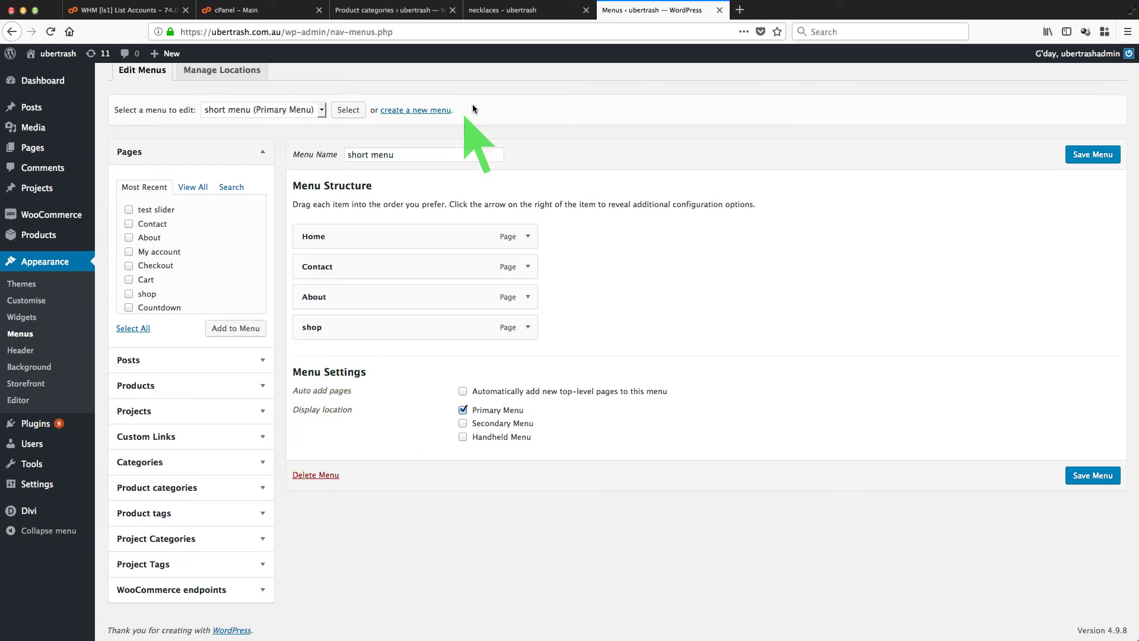
pyautogui.click(502, 10)
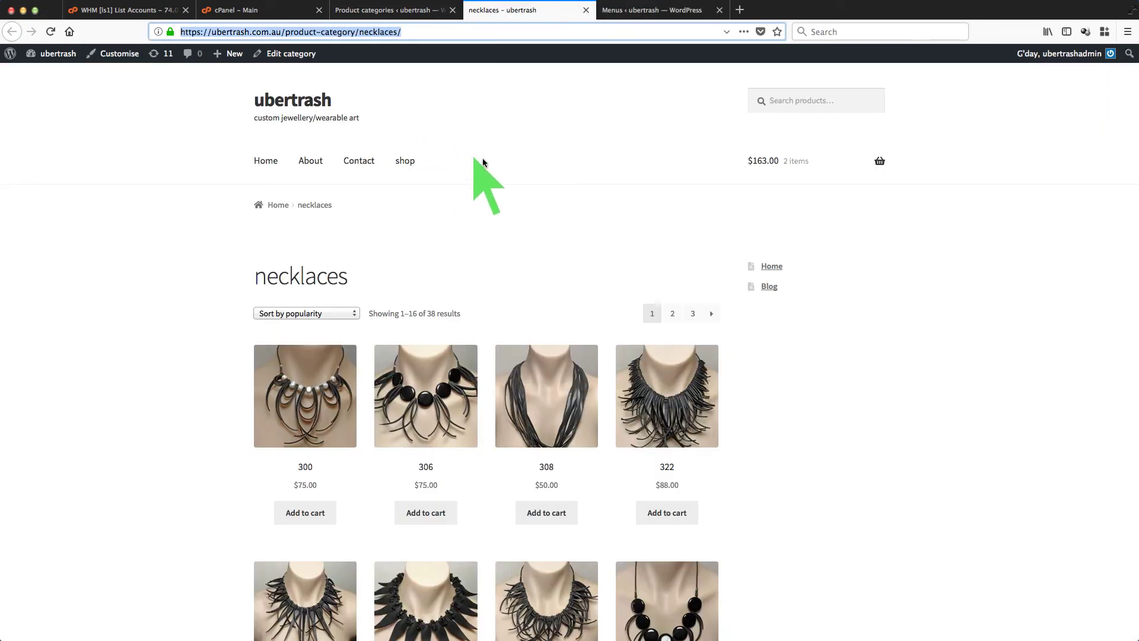
pyautogui.click(642, 12)
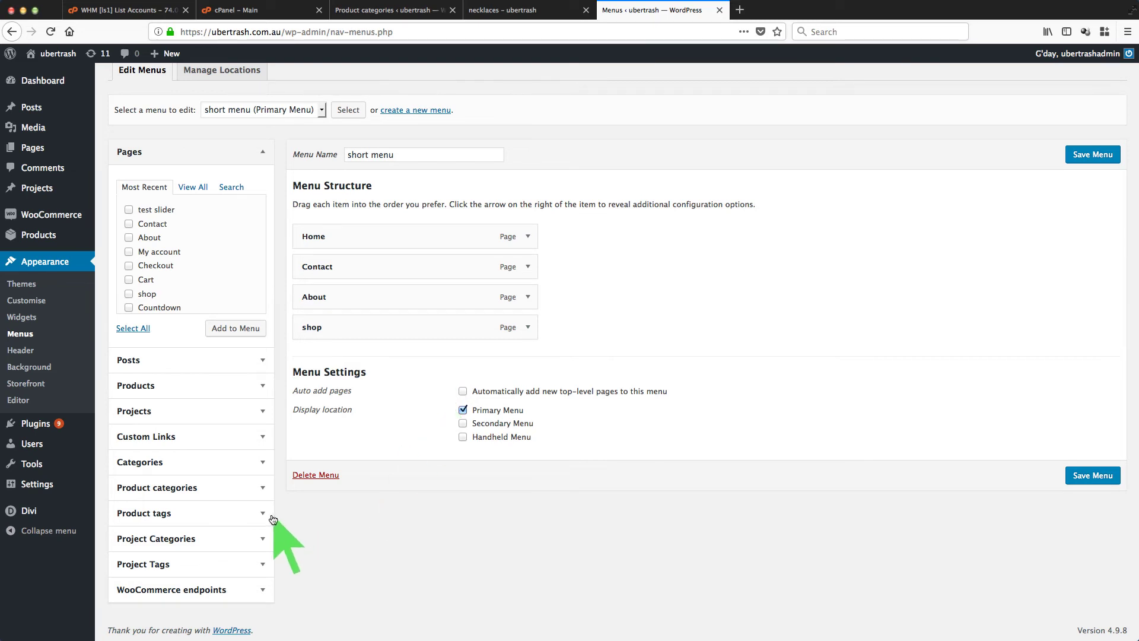
pyautogui.click(262, 488)
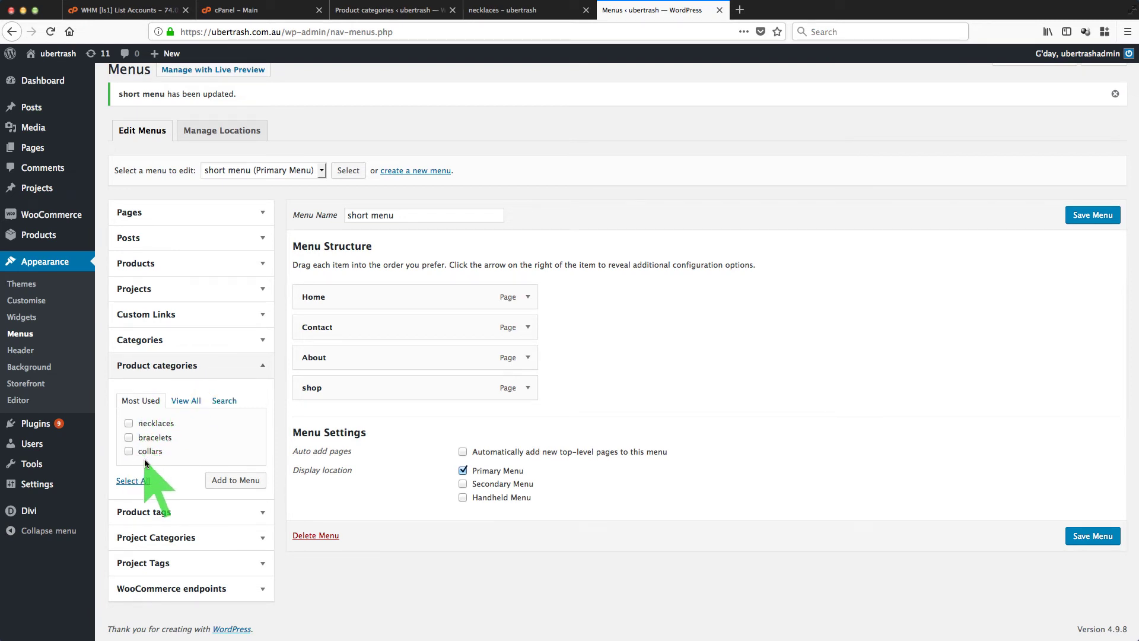
pyautogui.click(128, 423)
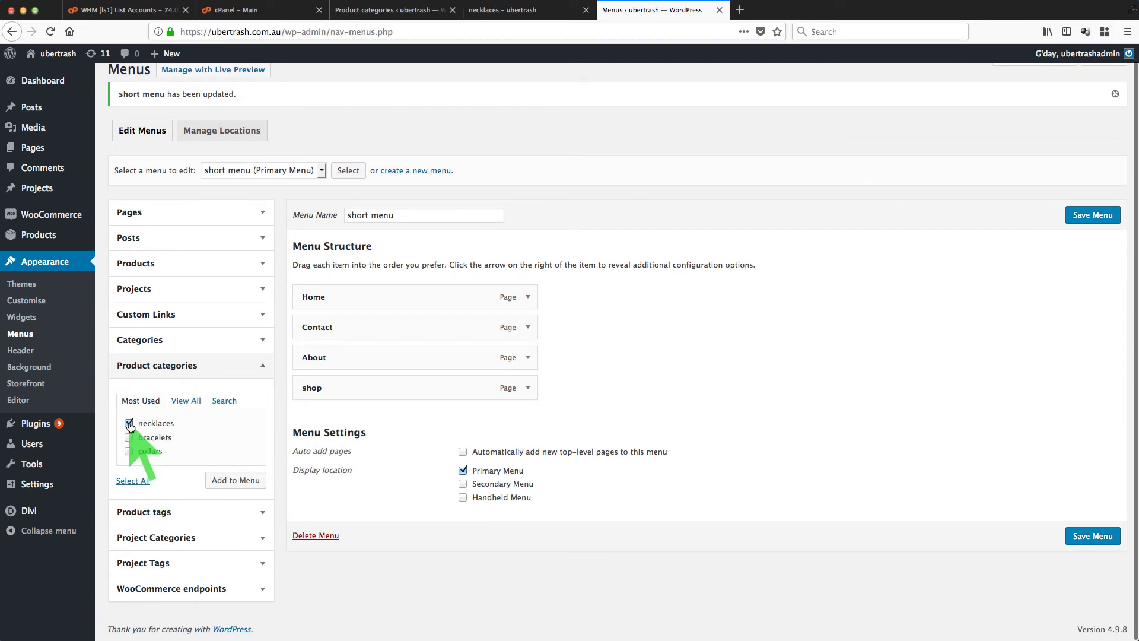
pyautogui.click(129, 437)
pyautogui.click(234, 480)
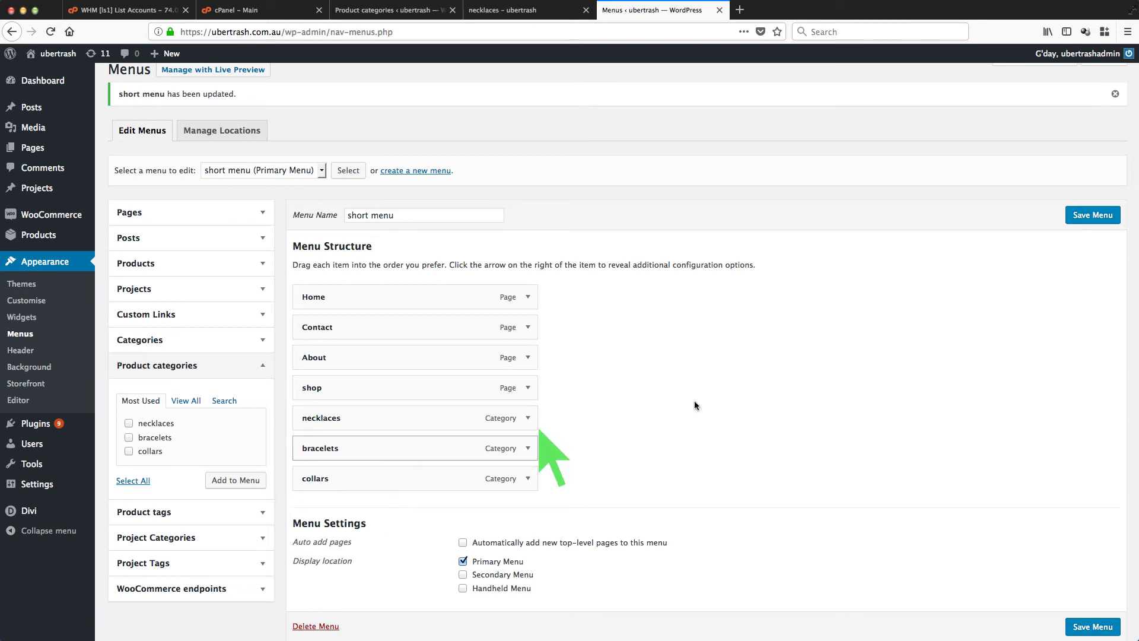
pyautogui.click(1085, 215)
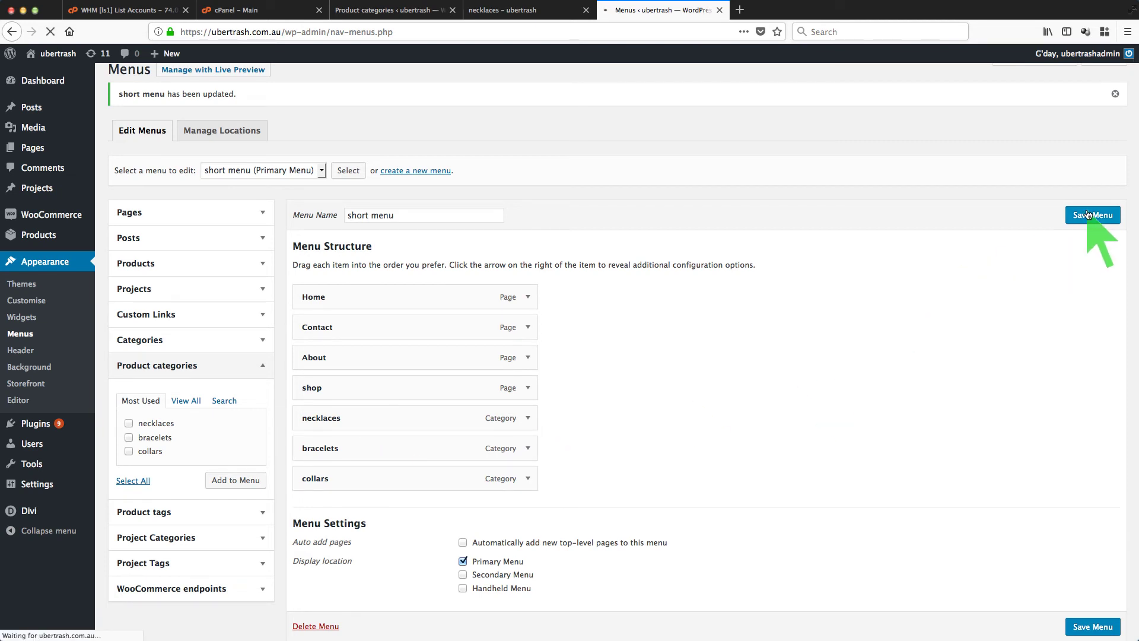
# Reload the storefront to check its navigation, and look through page 3 of the shop listing
pyautogui.click(520, 12)
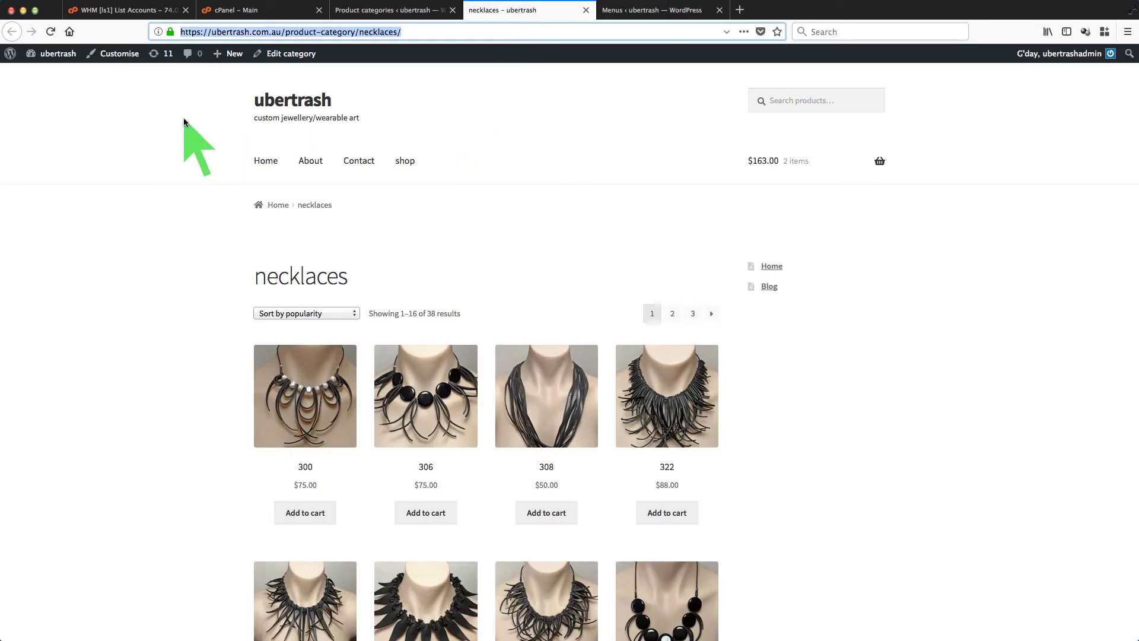
pyautogui.click(48, 31)
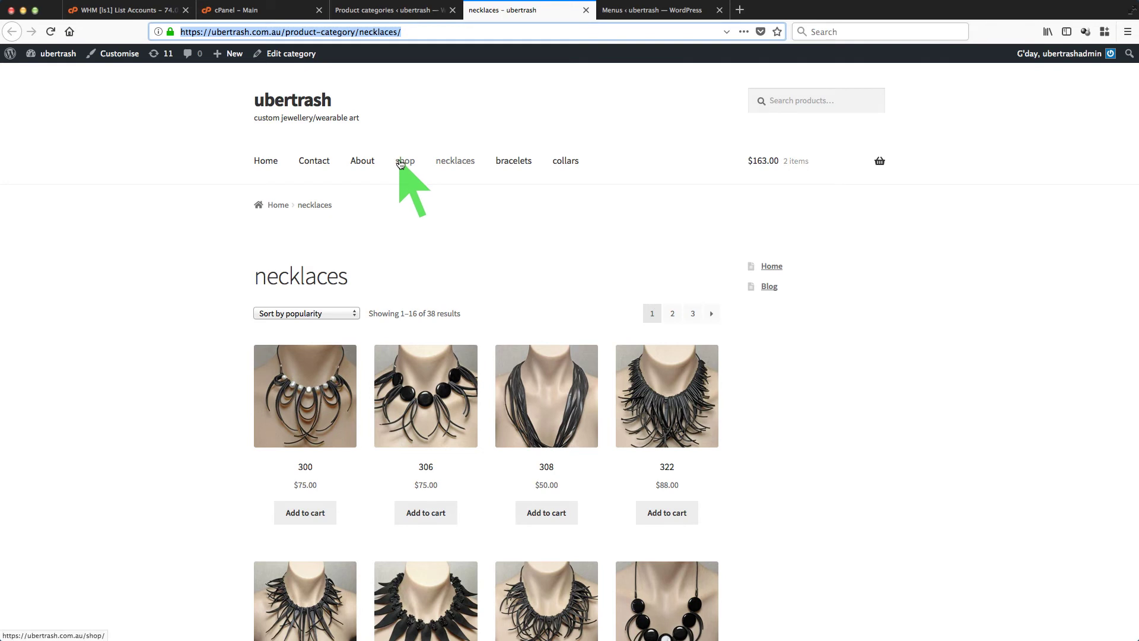
pyautogui.click(405, 162)
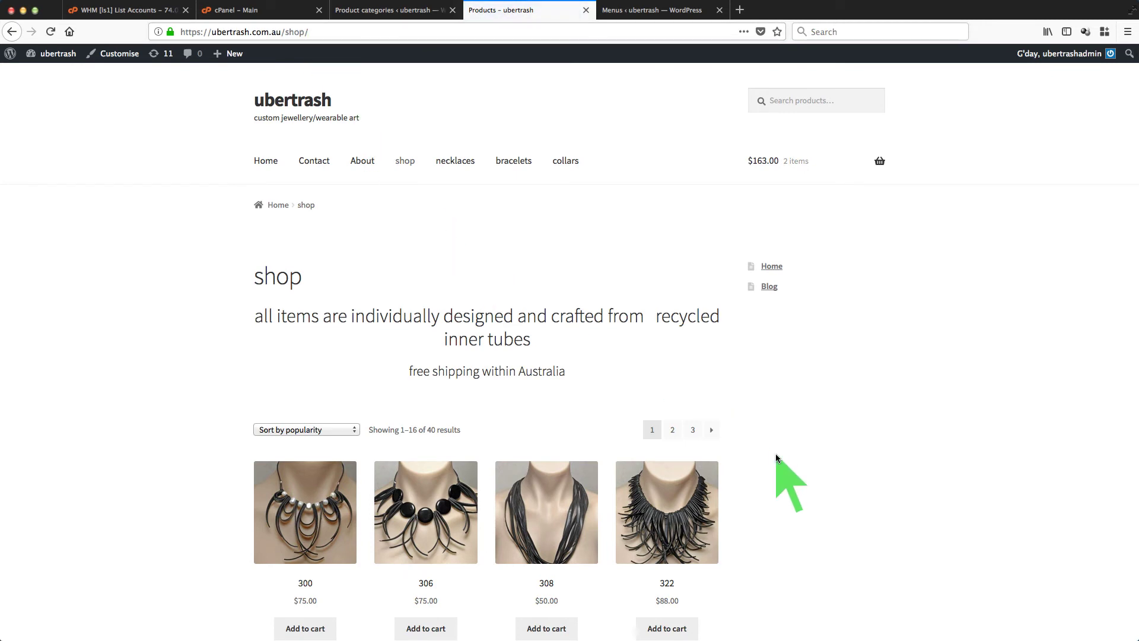
pyautogui.click(692, 430)
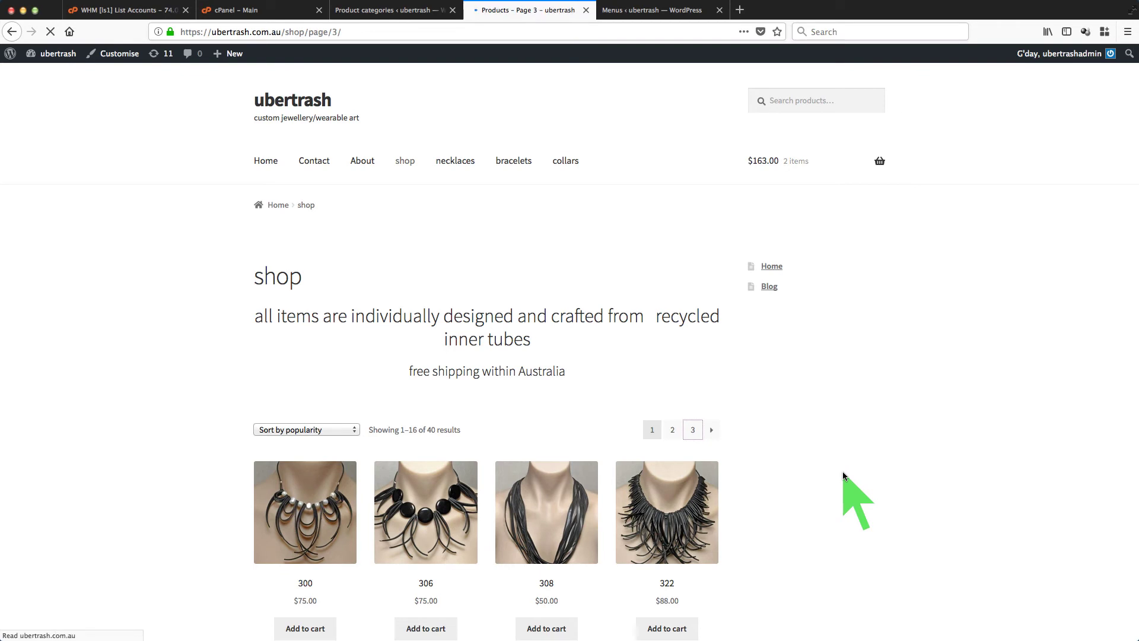
pyautogui.scroll(-3, 842, 471)
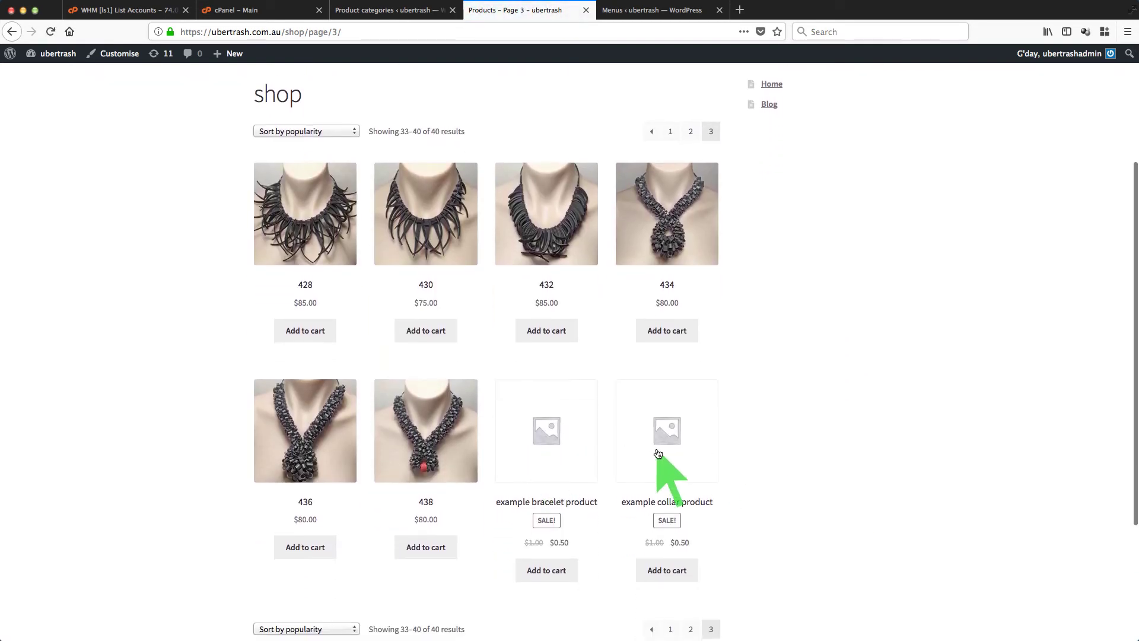
pyautogui.scroll(3, 764, 444)
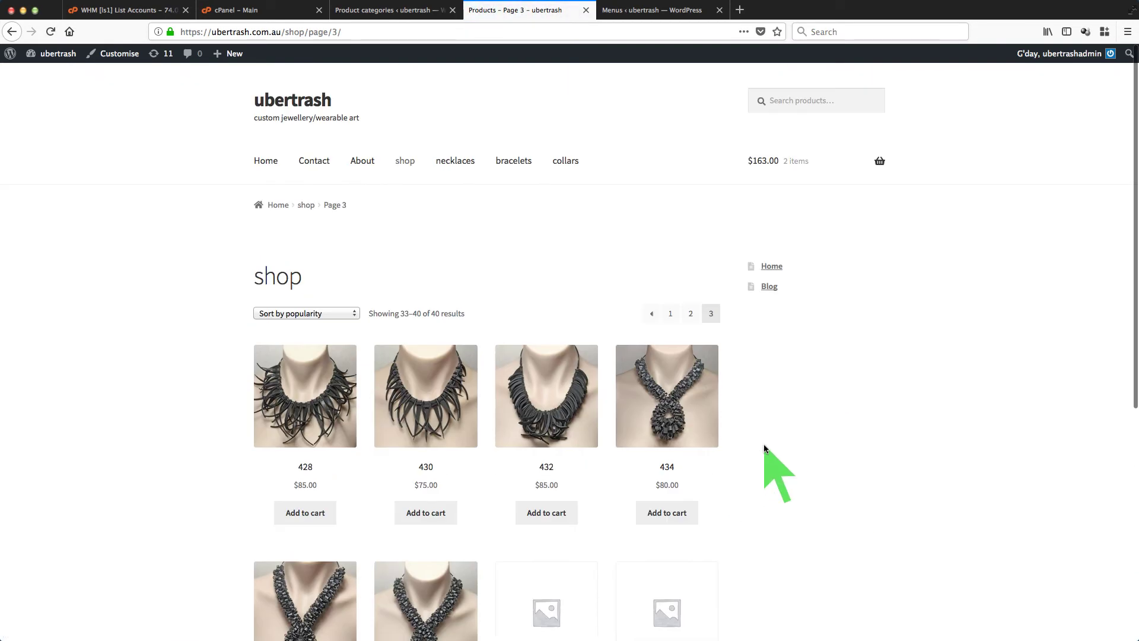
# Open the necklaces, bracelets and collars pages from the storefront navigation and look through their products, including page 3 of necklaces
pyautogui.click(456, 162)
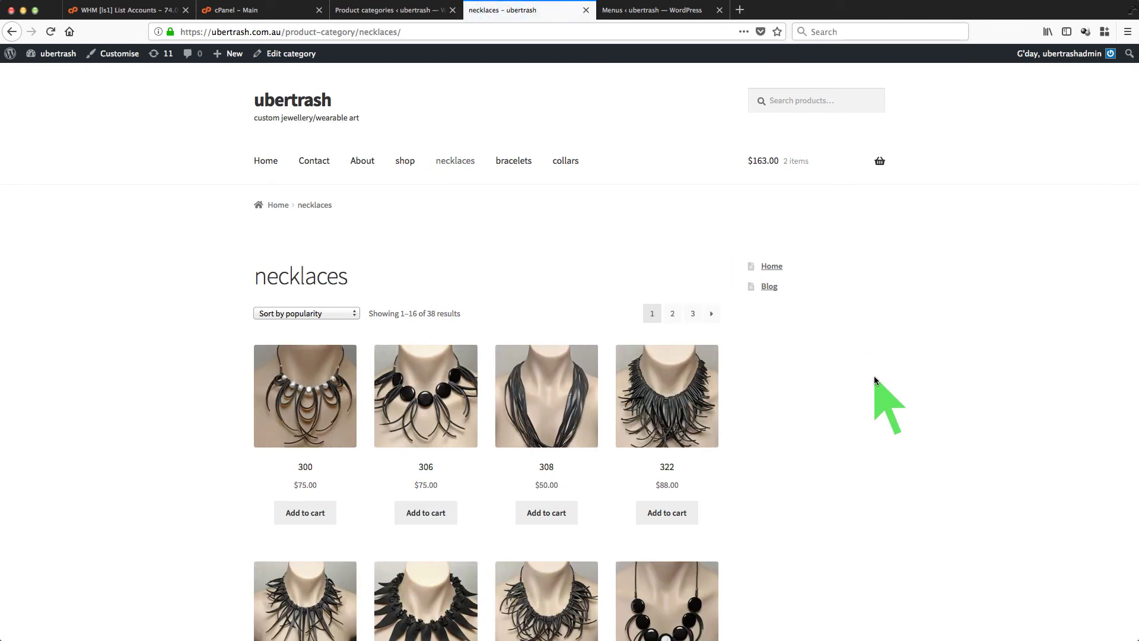
pyautogui.scroll(-5, 874, 379)
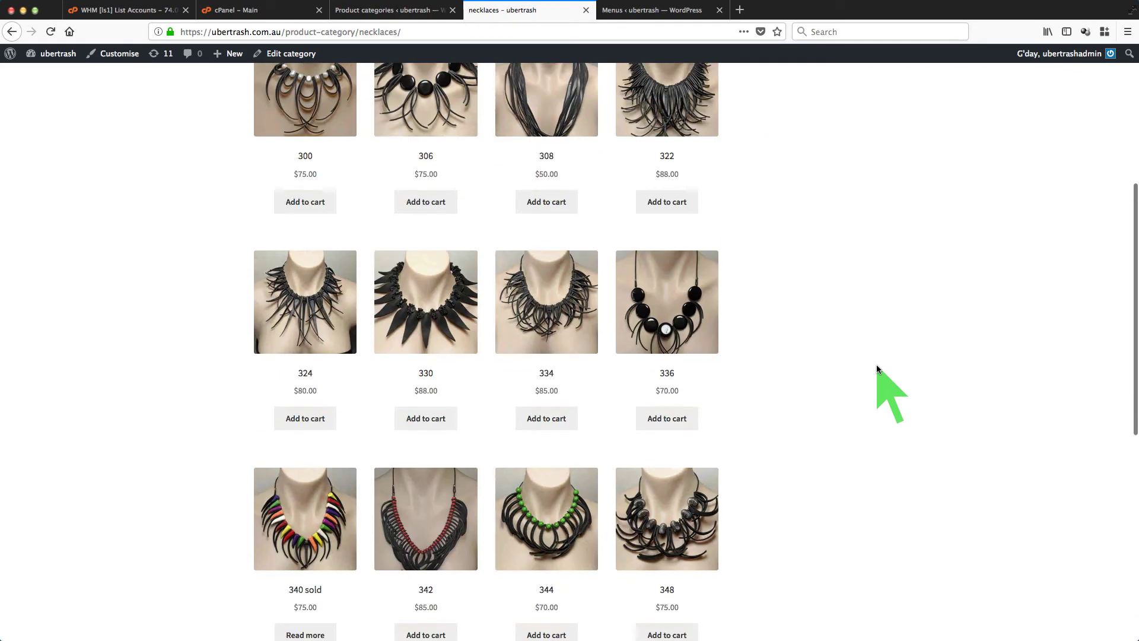
pyautogui.scroll(2, 872, 356)
pyautogui.click(692, 95)
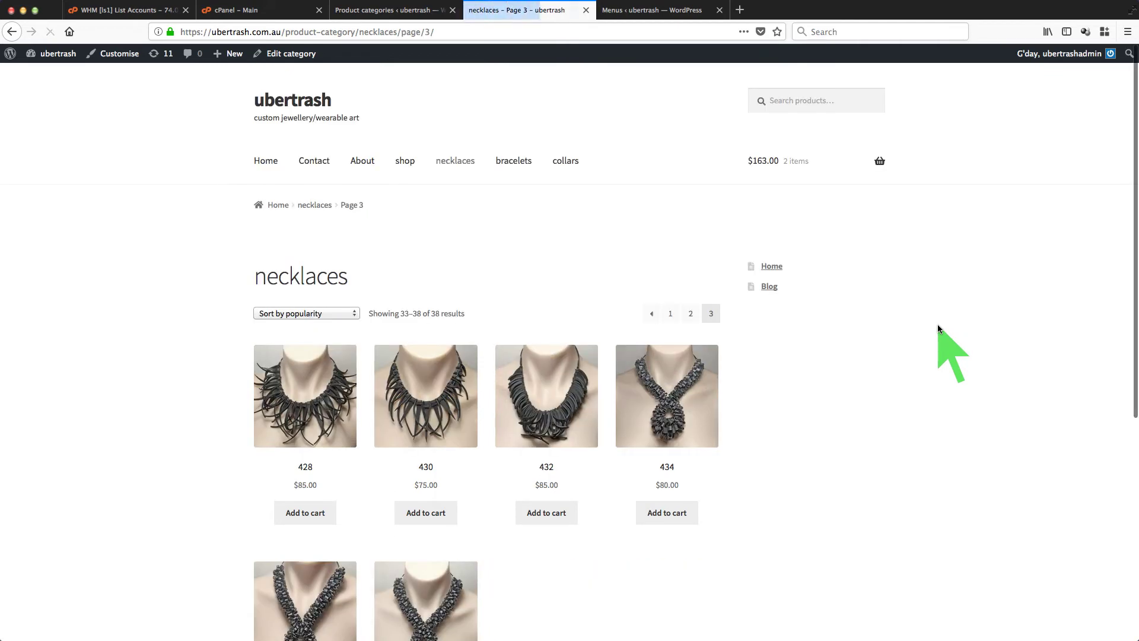
pyautogui.scroll(-3, 937, 324)
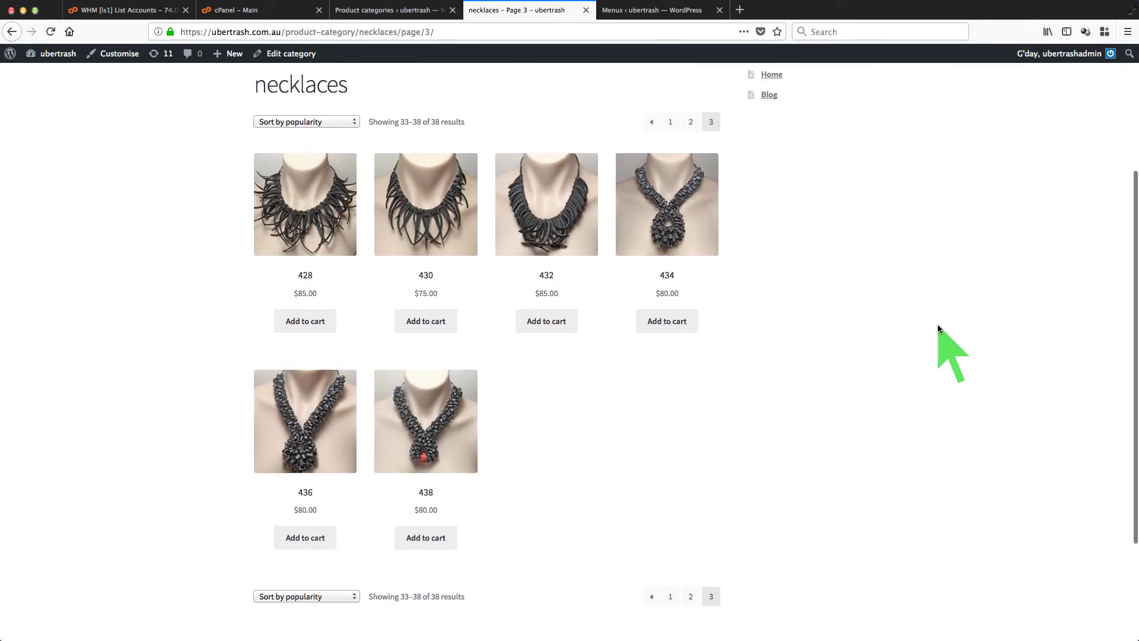
pyautogui.scroll(3, 938, 324)
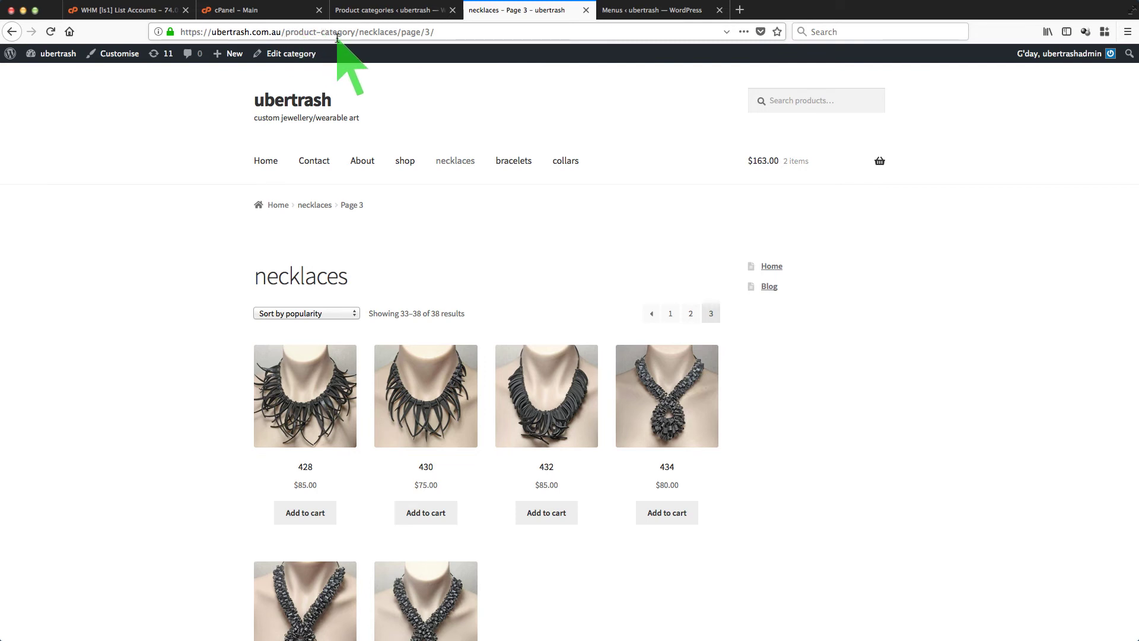
pyautogui.click(522, 166)
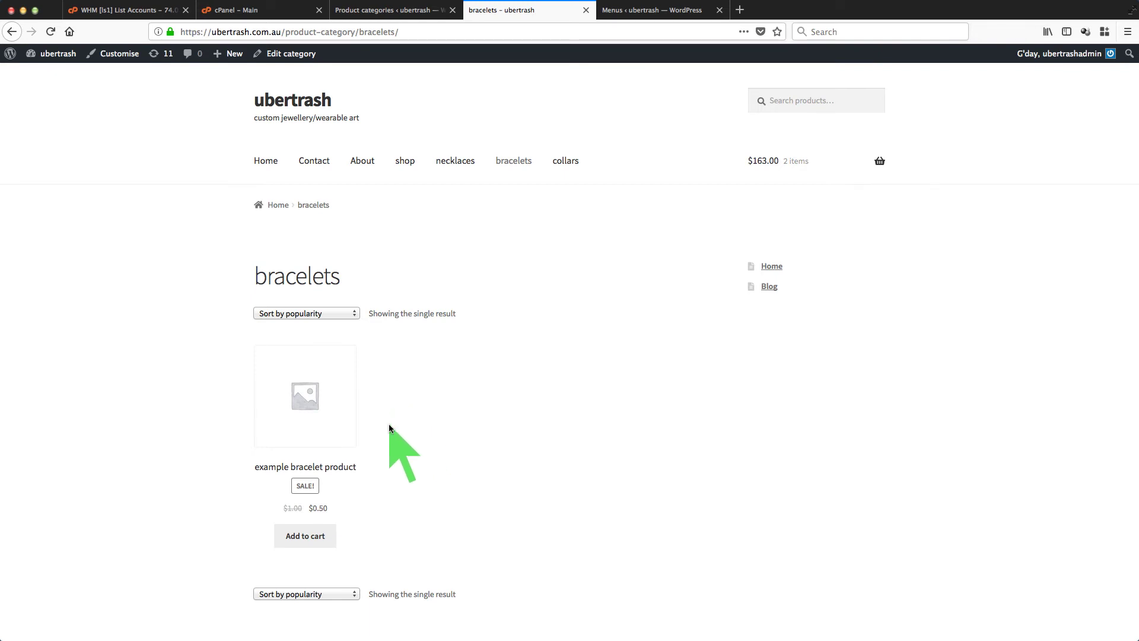
pyautogui.click(564, 161)
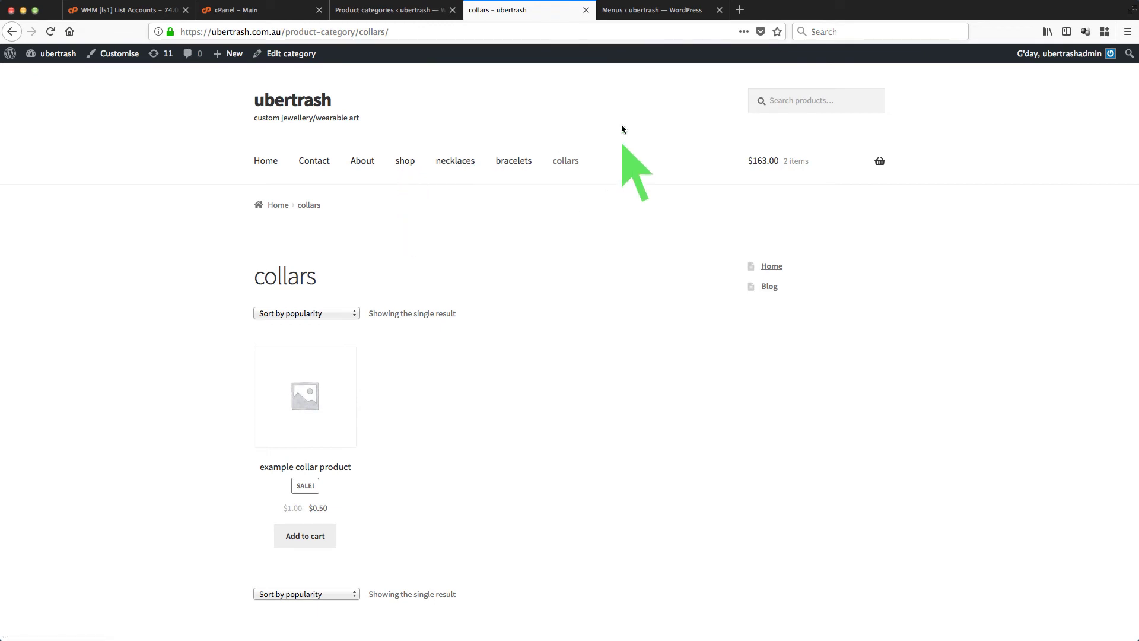
# Nest the necklaces category as a sub item of shop in the short menu and save the menu
pyautogui.click(642, 12)
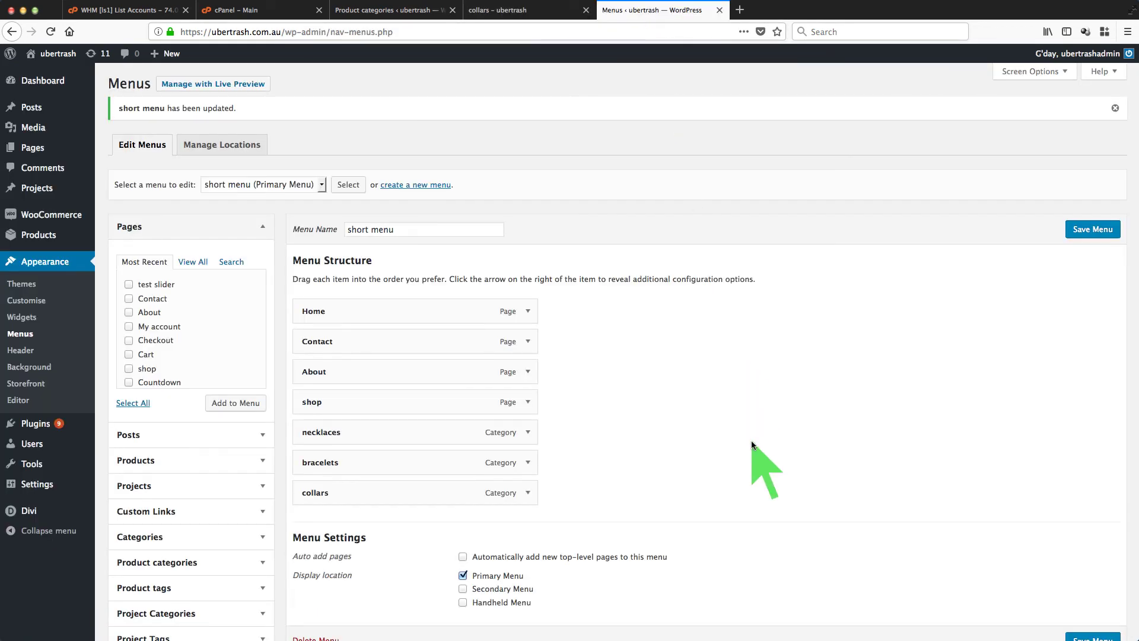
pyautogui.moveTo(405, 433); pyautogui.dragTo(427, 437)
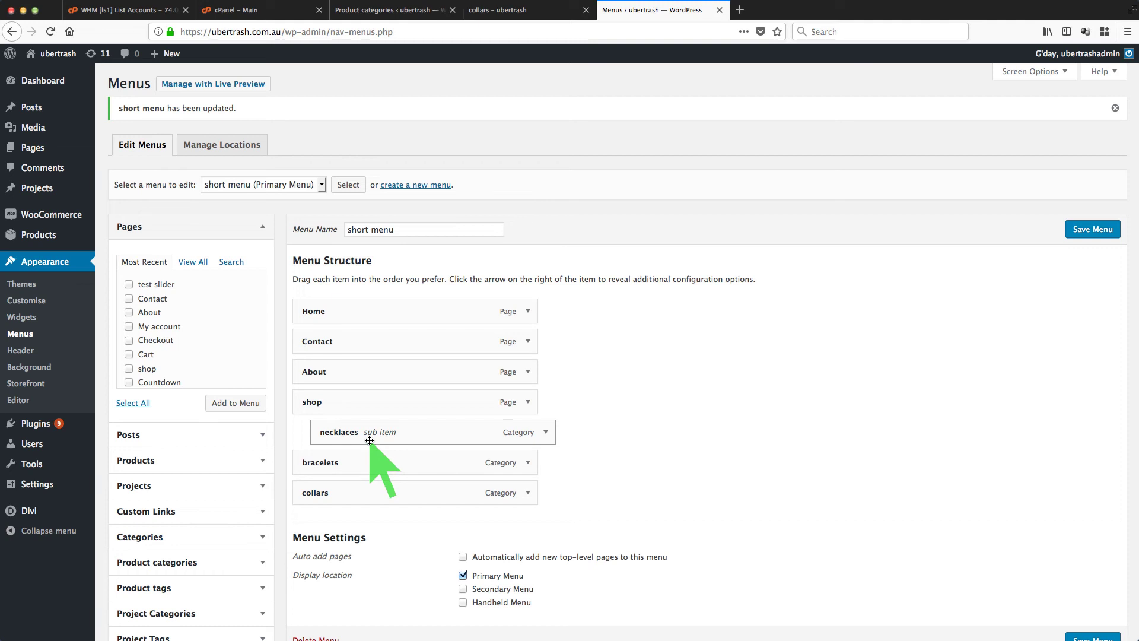
pyautogui.click(1093, 229)
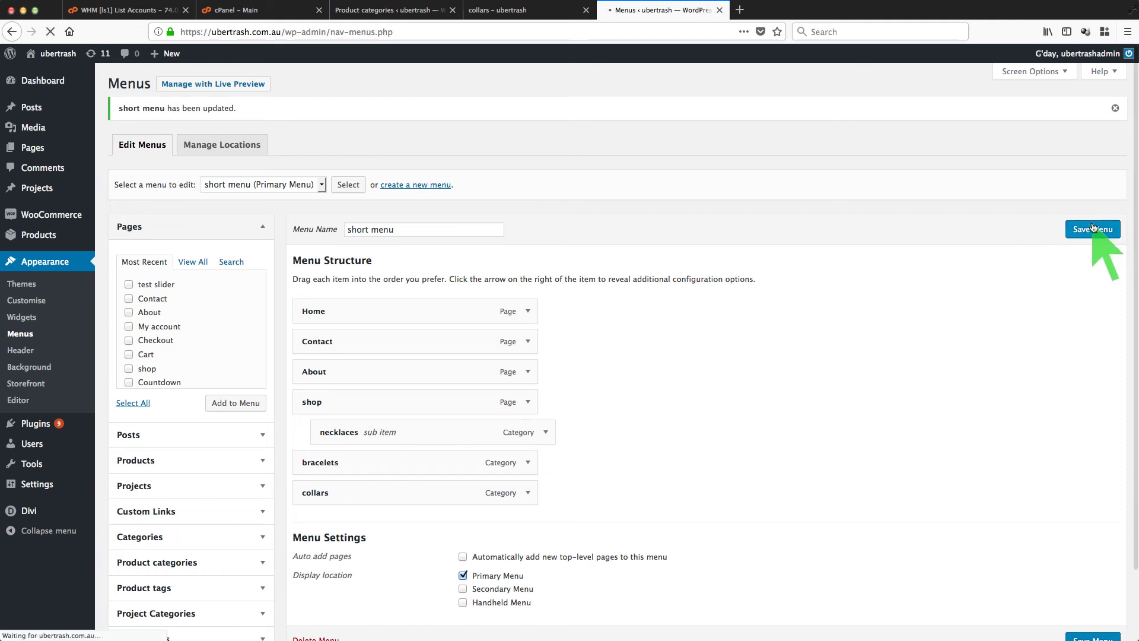
# Open the storefront's shop page and compare its navigation and shop submenu with the short menu structure
pyautogui.click(510, 8)
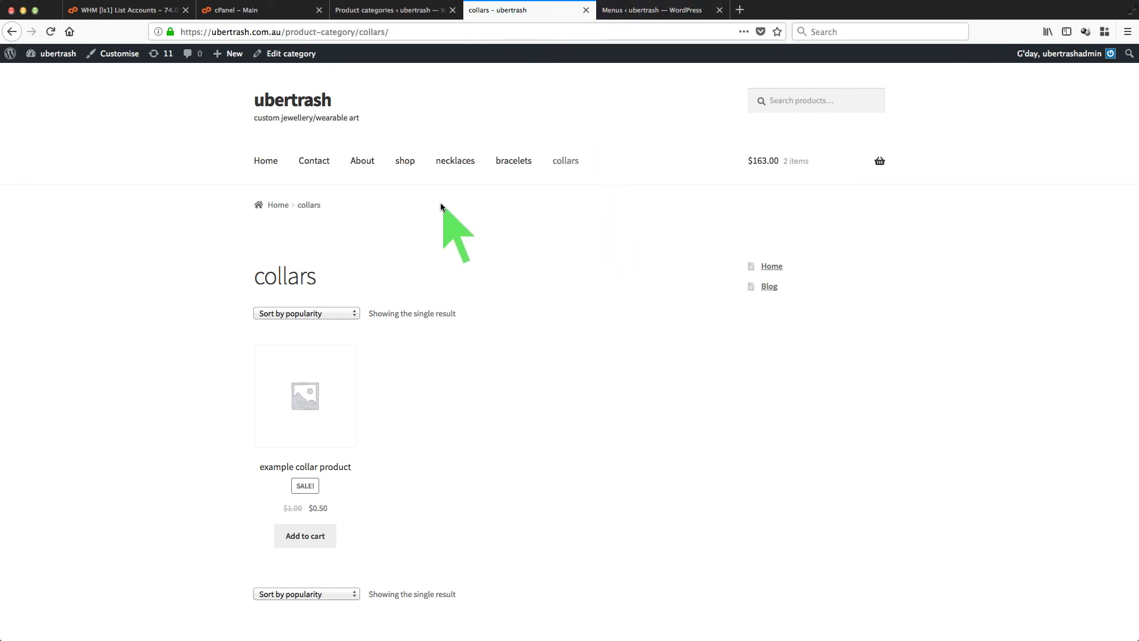
pyautogui.click(407, 167)
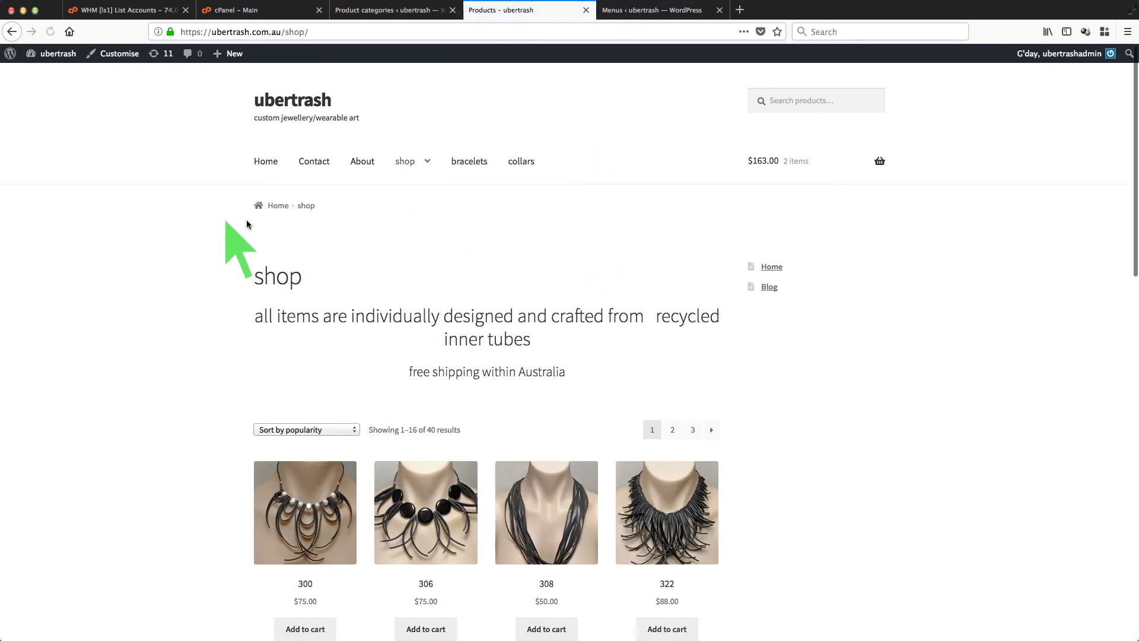
pyautogui.moveTo(427, 178)
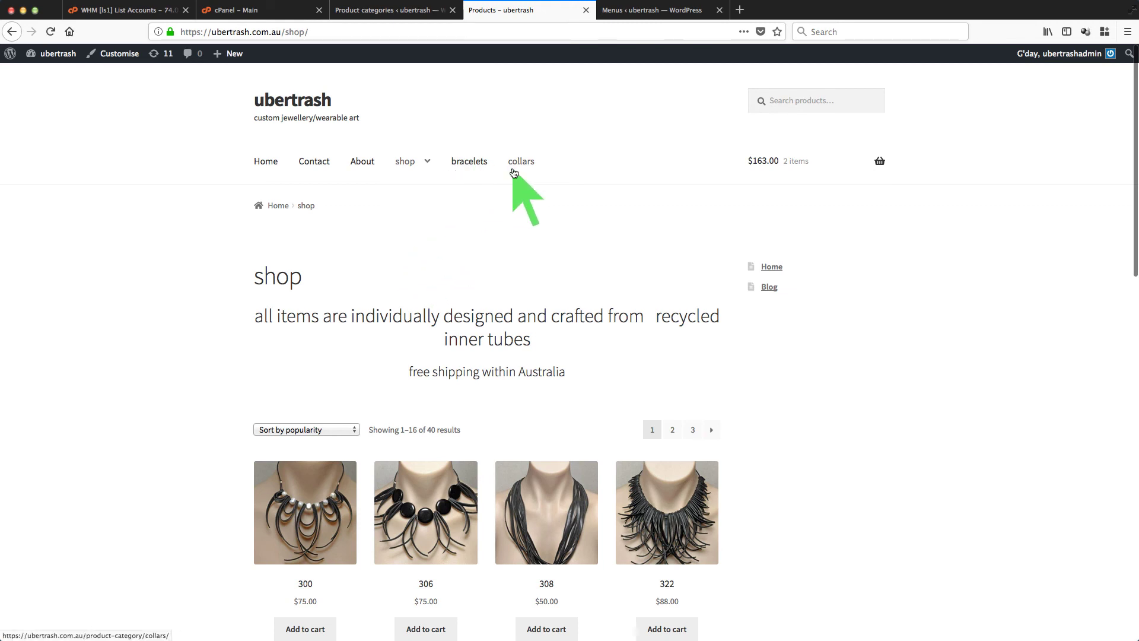
pyautogui.click(650, 10)
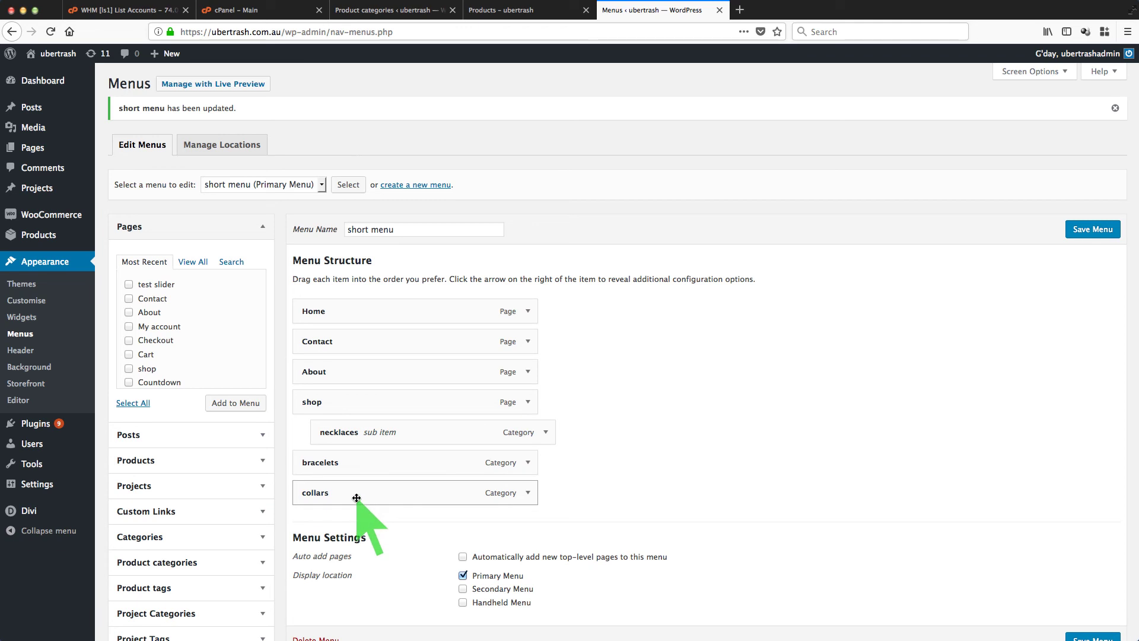
pyautogui.click(517, 18)
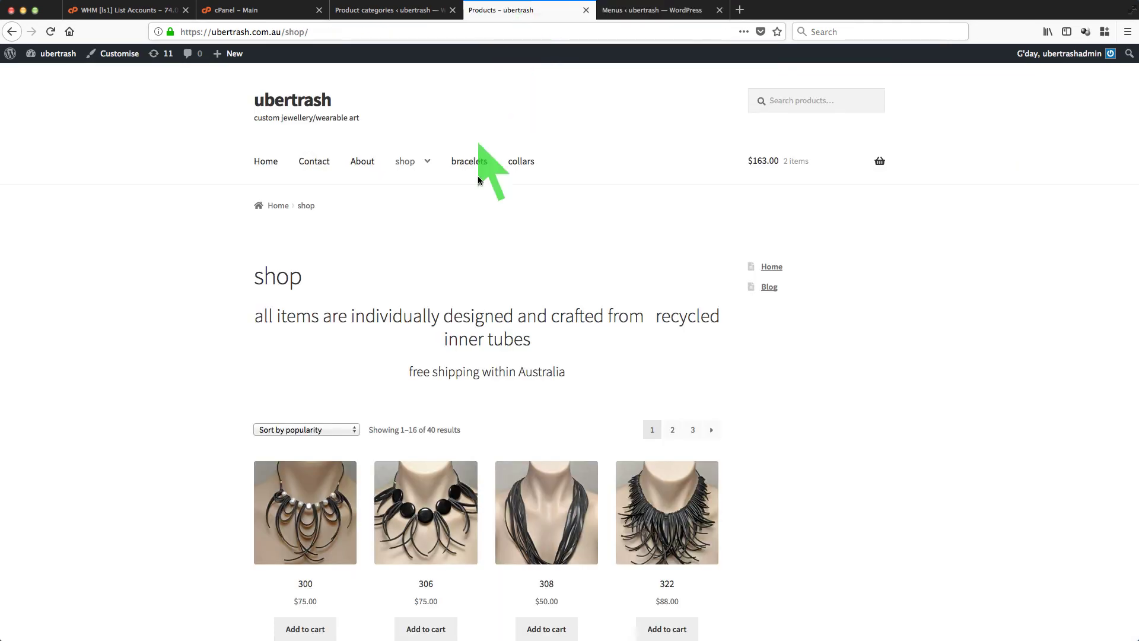
pyautogui.moveTo(428, 160)
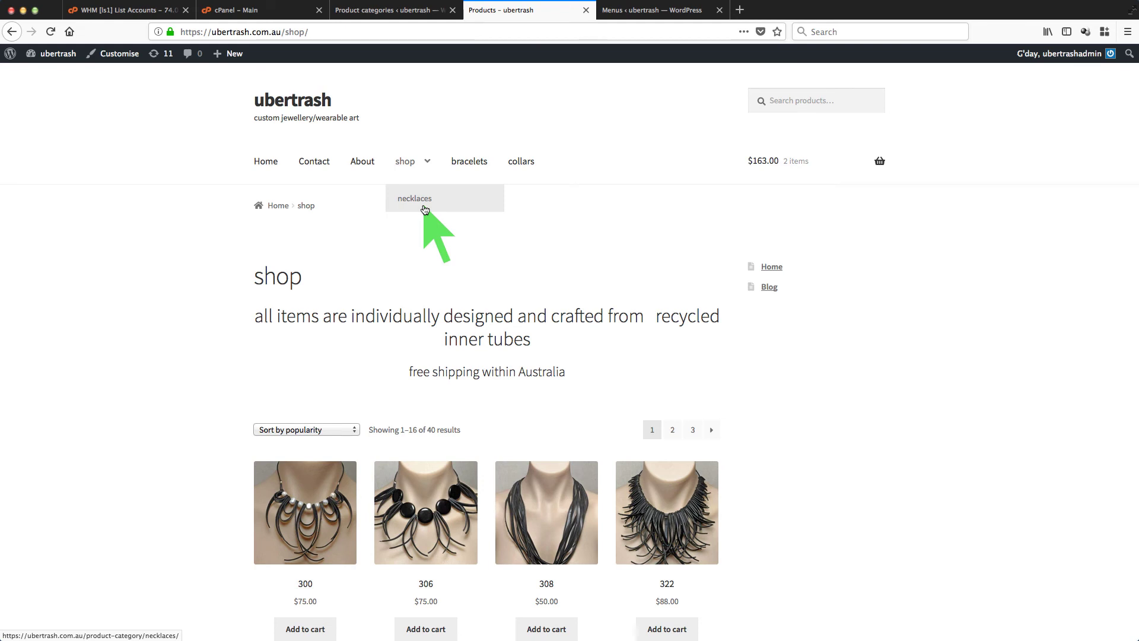
# Nest bracelets and collars as sub items of shop, level with necklaces, in the short menu and save it
pyautogui.click(646, 12)
pyautogui.moveTo(395, 449); pyautogui.dragTo(423, 501)
pyautogui.moveTo(411, 459); pyautogui.dragTo(444, 462)
pyautogui.click(1093, 231)
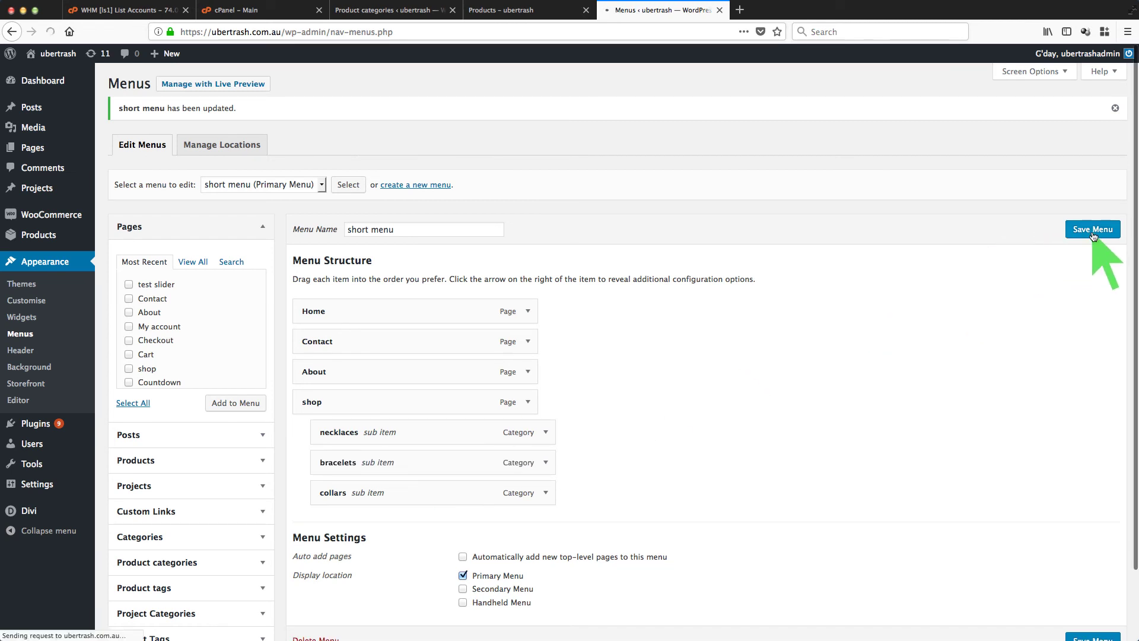
# Reload the storefront's shop page and check the category submenu under shop
pyautogui.click(502, 12)
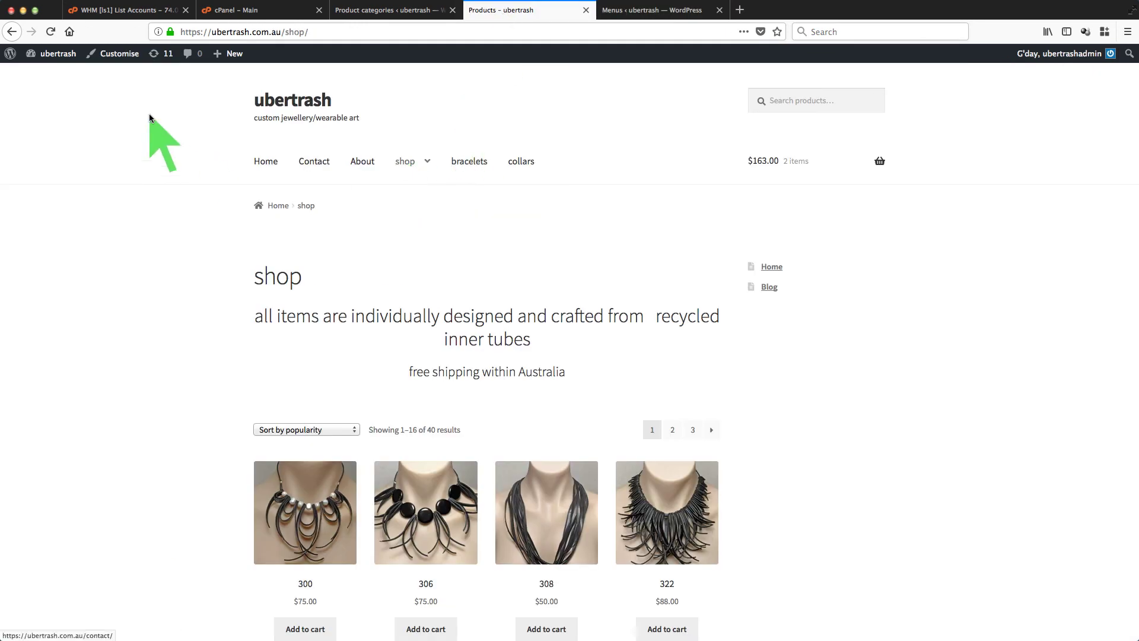
pyautogui.click(51, 32)
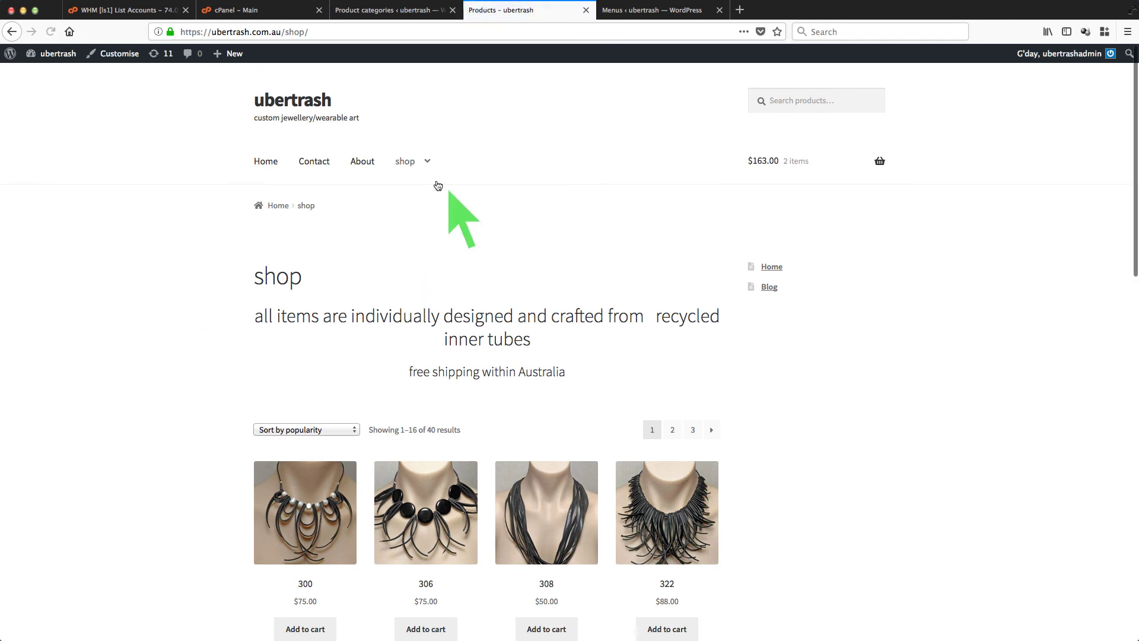
pyautogui.moveTo(419, 168)
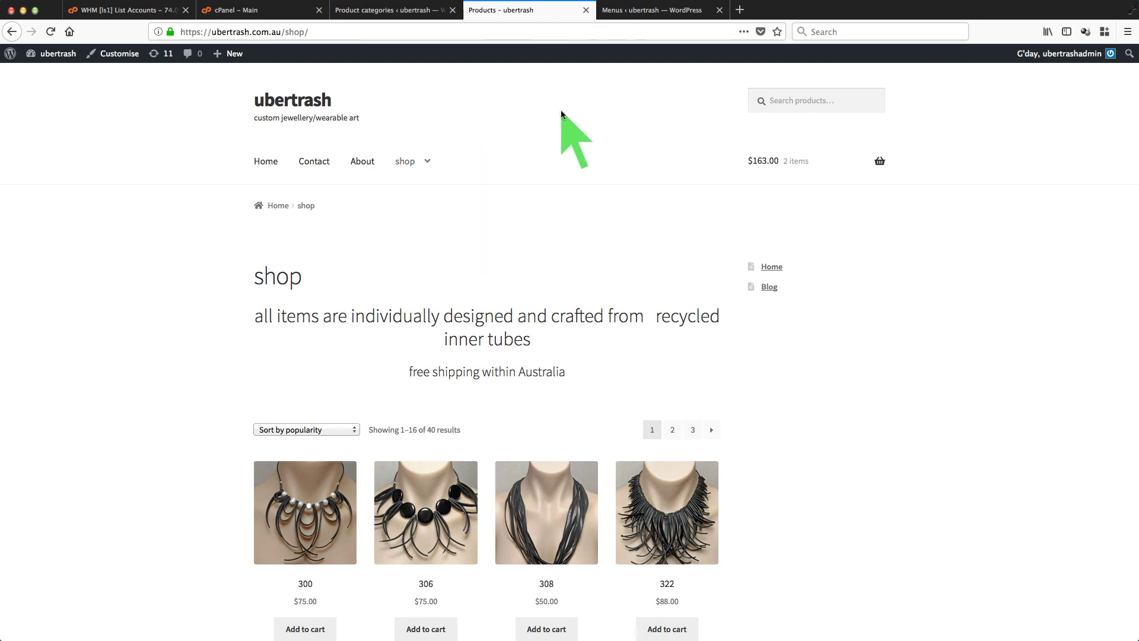
# Remove the necklaces, bracelets and collars sub items from the short menu and save the menu
pyautogui.click(638, 13)
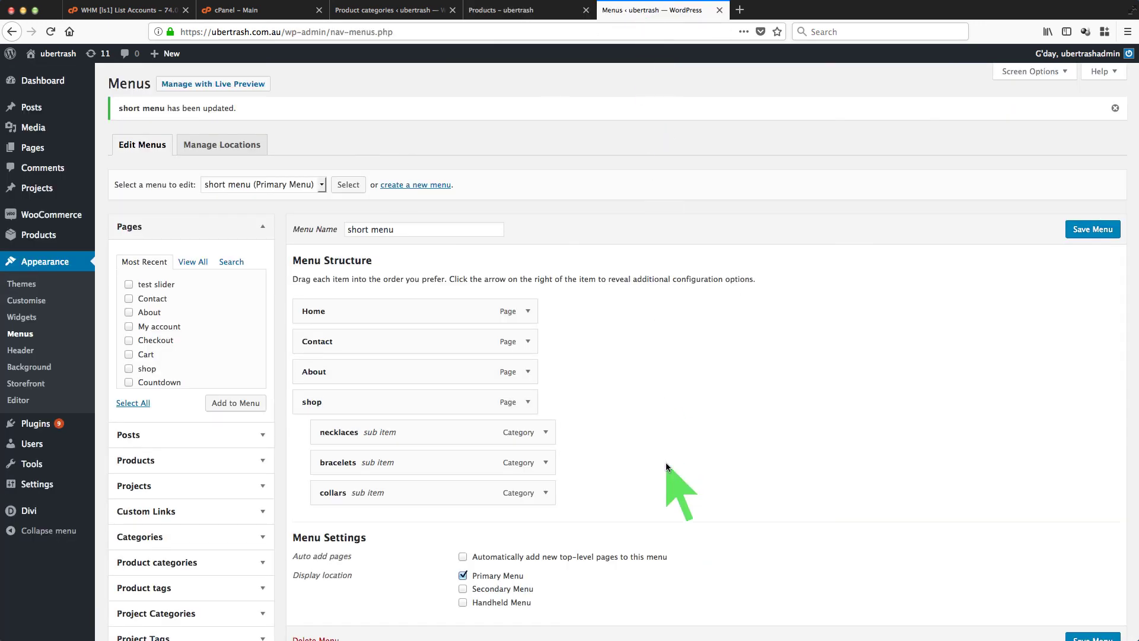
pyautogui.click(545, 434)
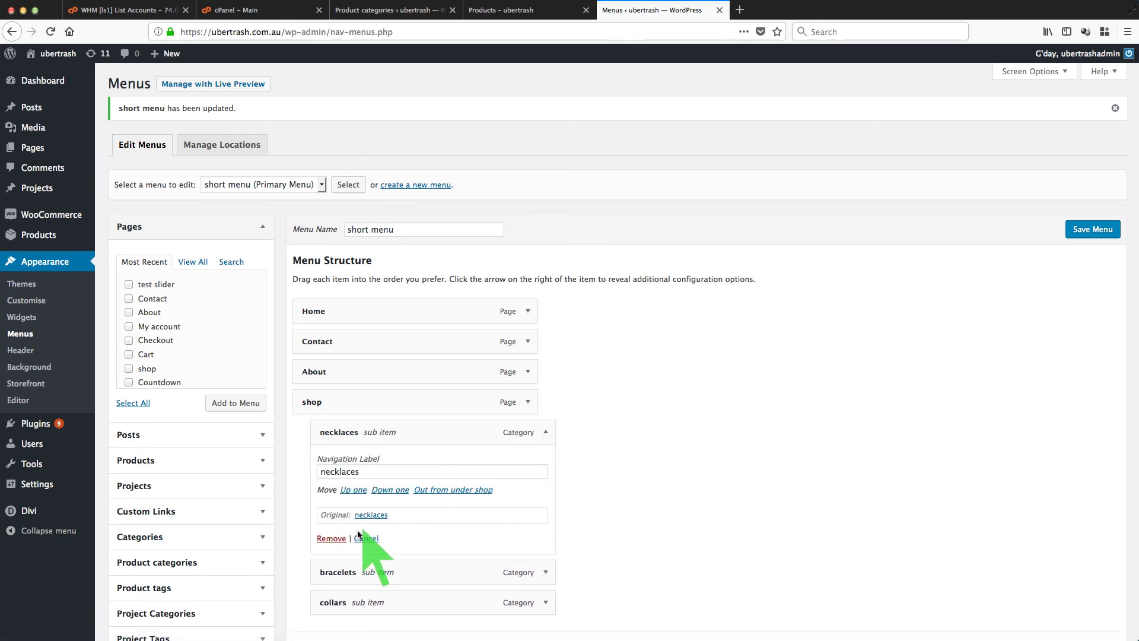
pyautogui.click(332, 539)
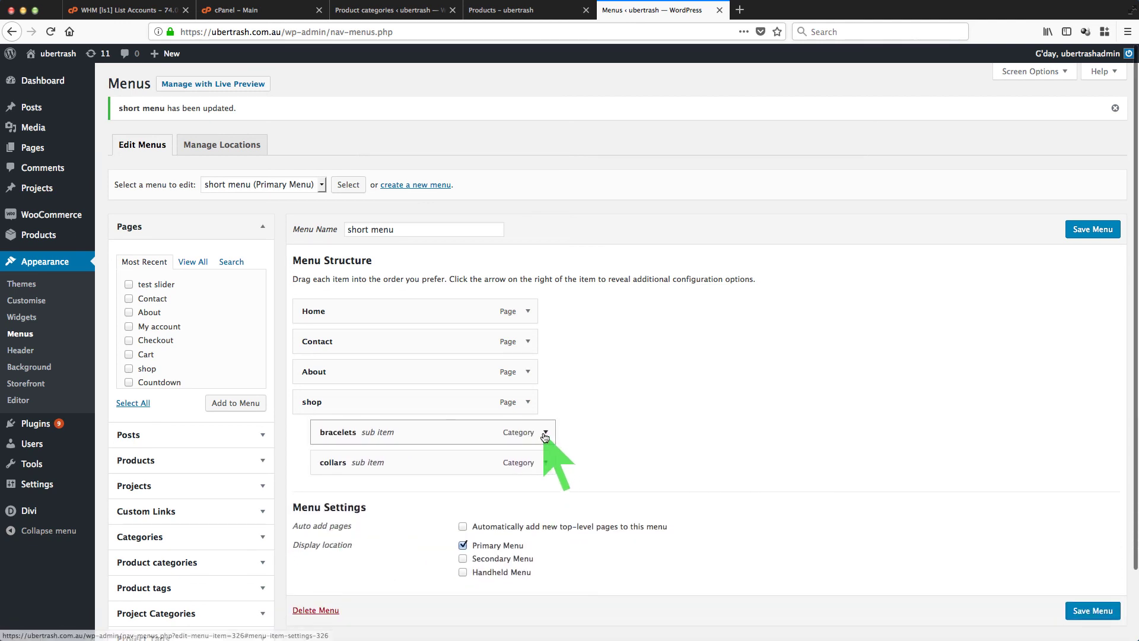
pyautogui.click(545, 435)
pyautogui.click(331, 538)
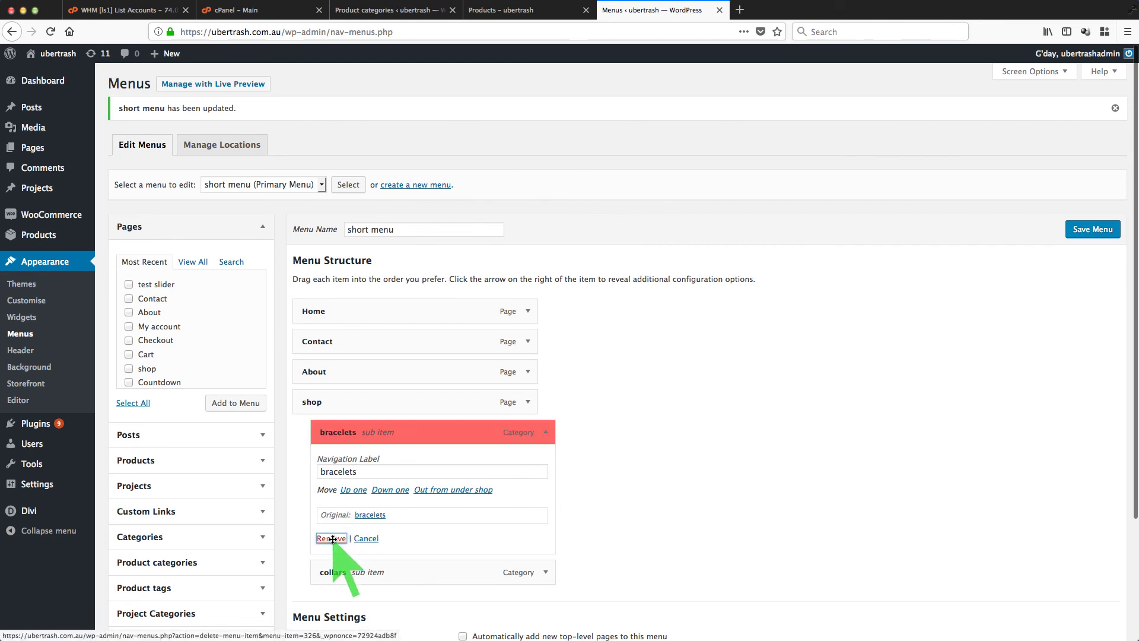
pyautogui.click(546, 433)
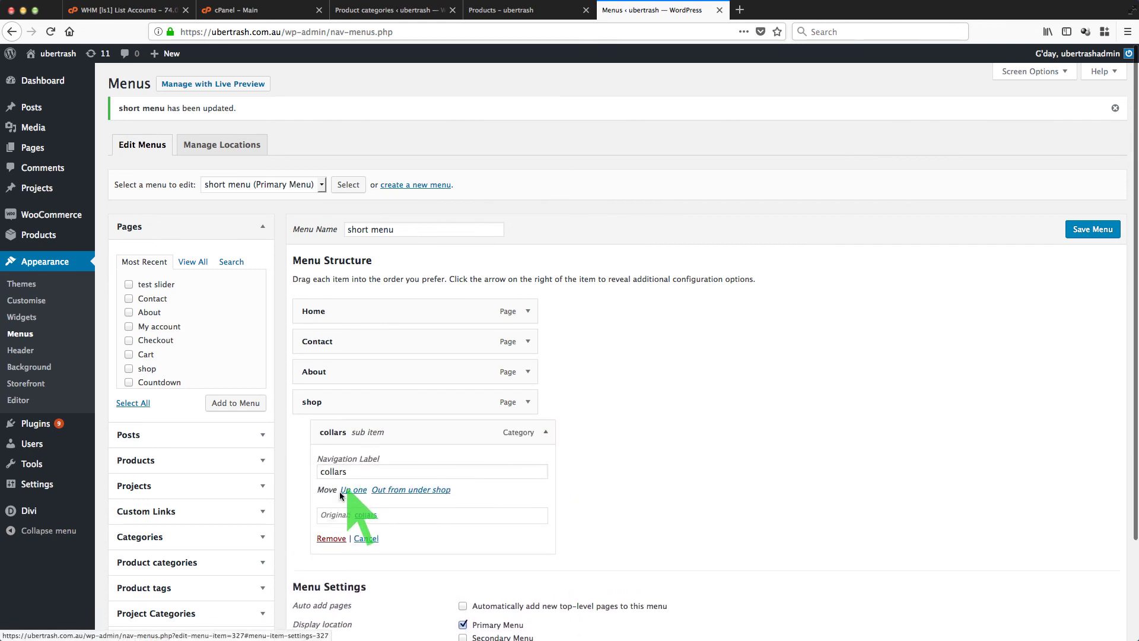
pyautogui.click(332, 540)
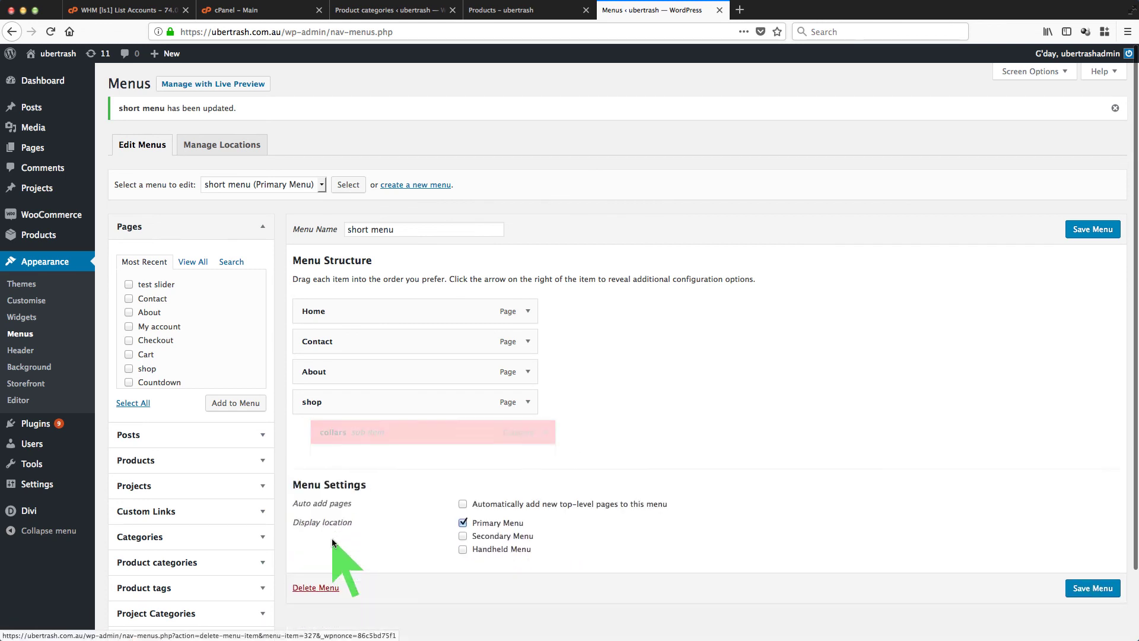
pyautogui.click(1094, 231)
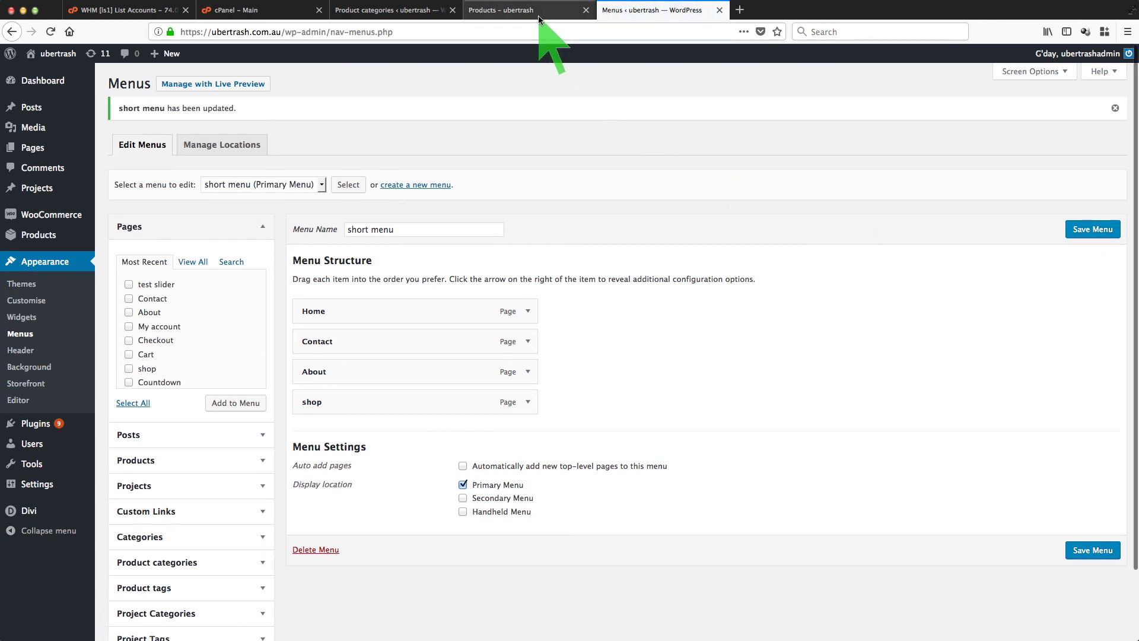
# Reload the storefront to check its navigation, open shop from the navigation and look through page 3 of its products
pyautogui.click(539, 15)
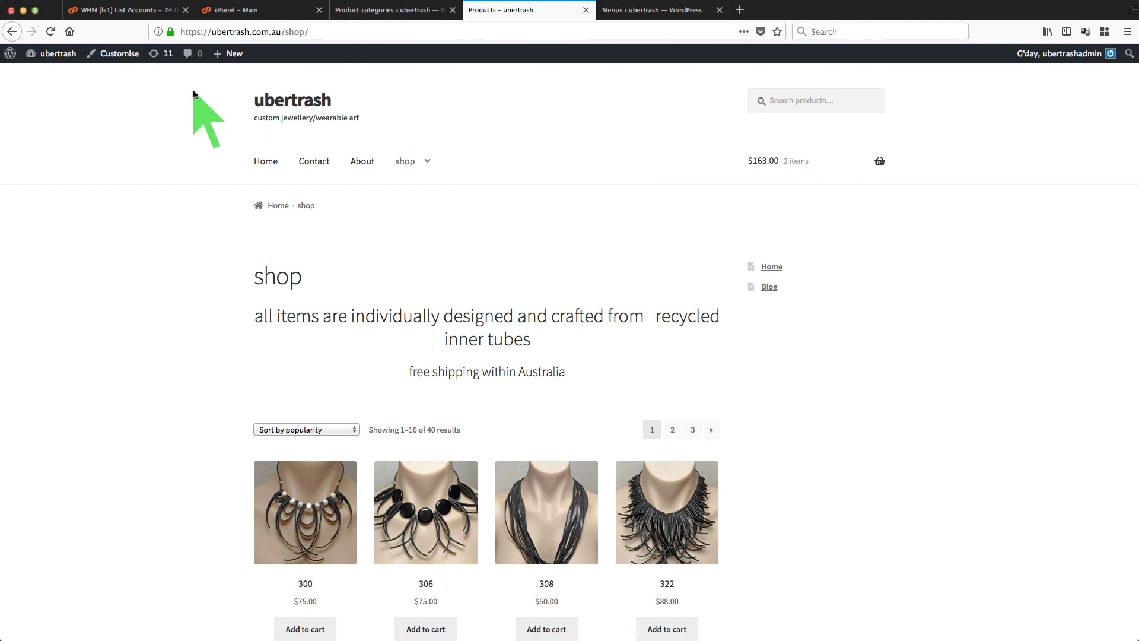
pyautogui.click(50, 32)
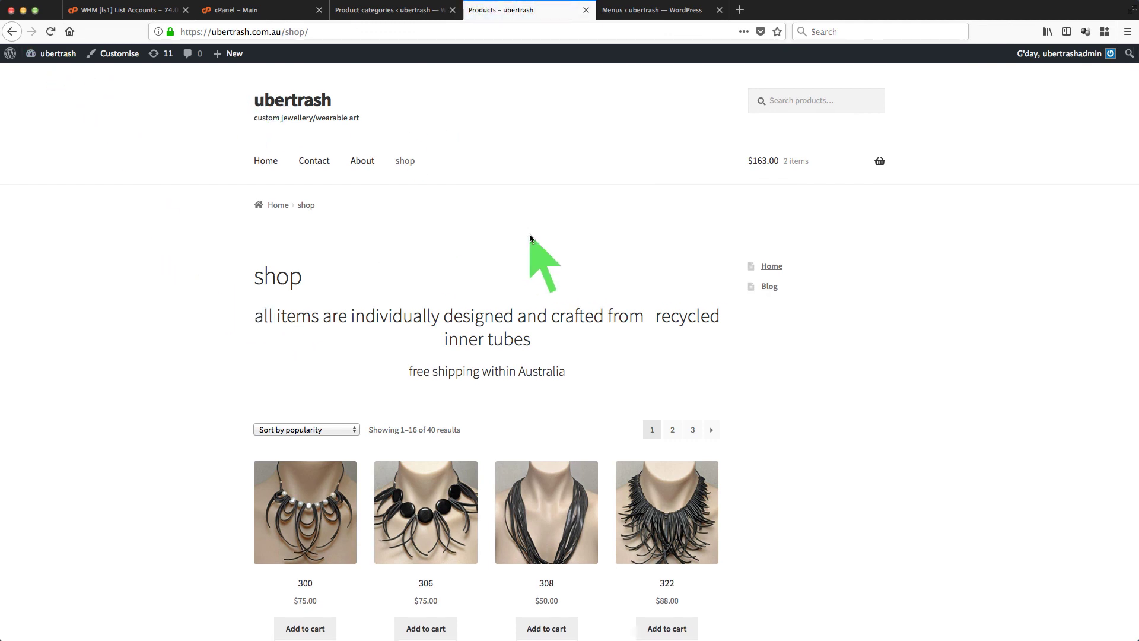
pyautogui.click(403, 162)
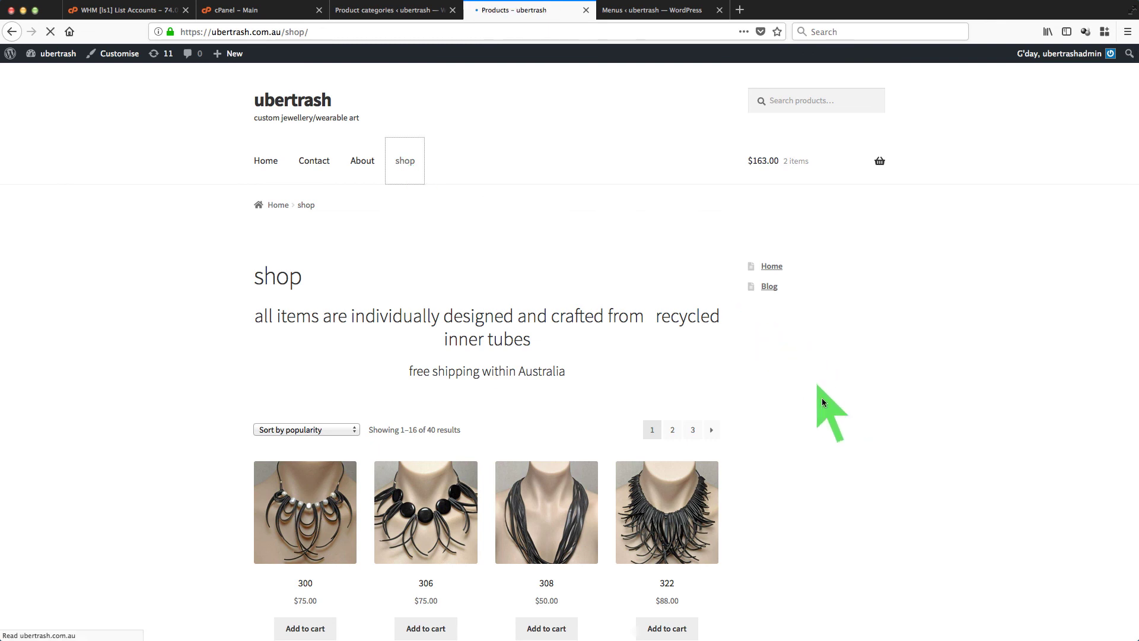
pyautogui.click(693, 429)
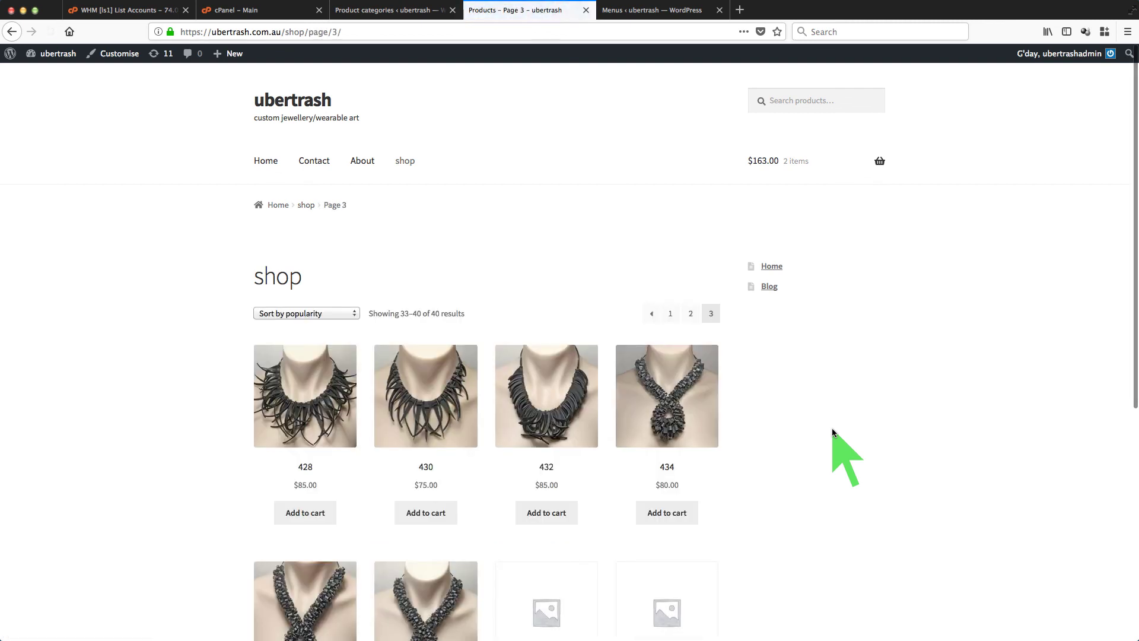
pyautogui.scroll(-4, 831, 428)
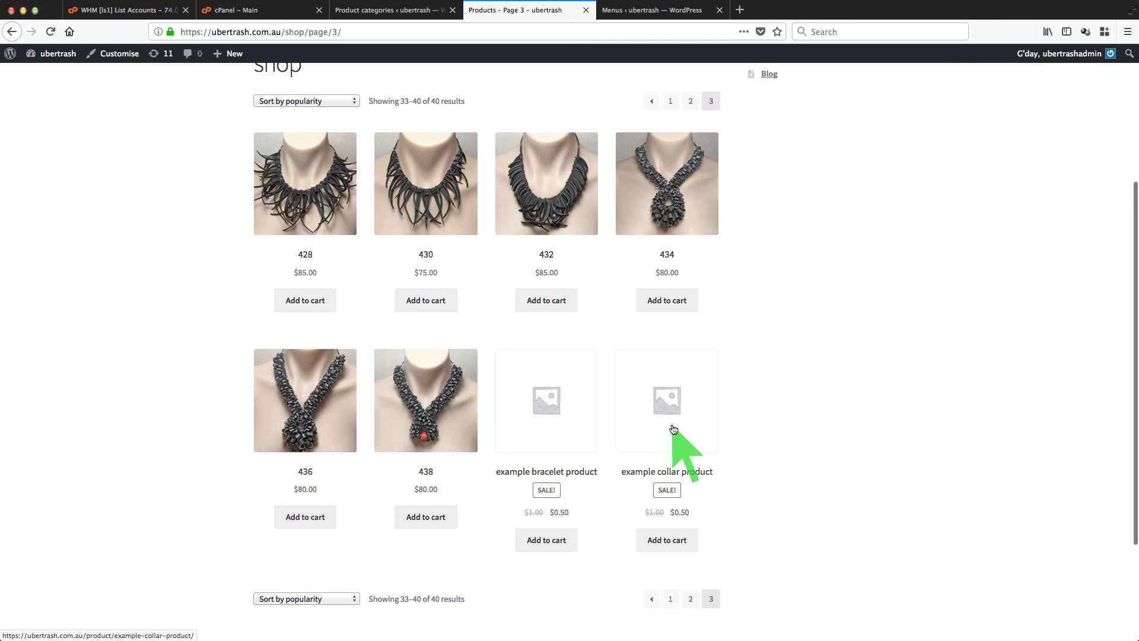
pyautogui.scroll(4, 811, 295)
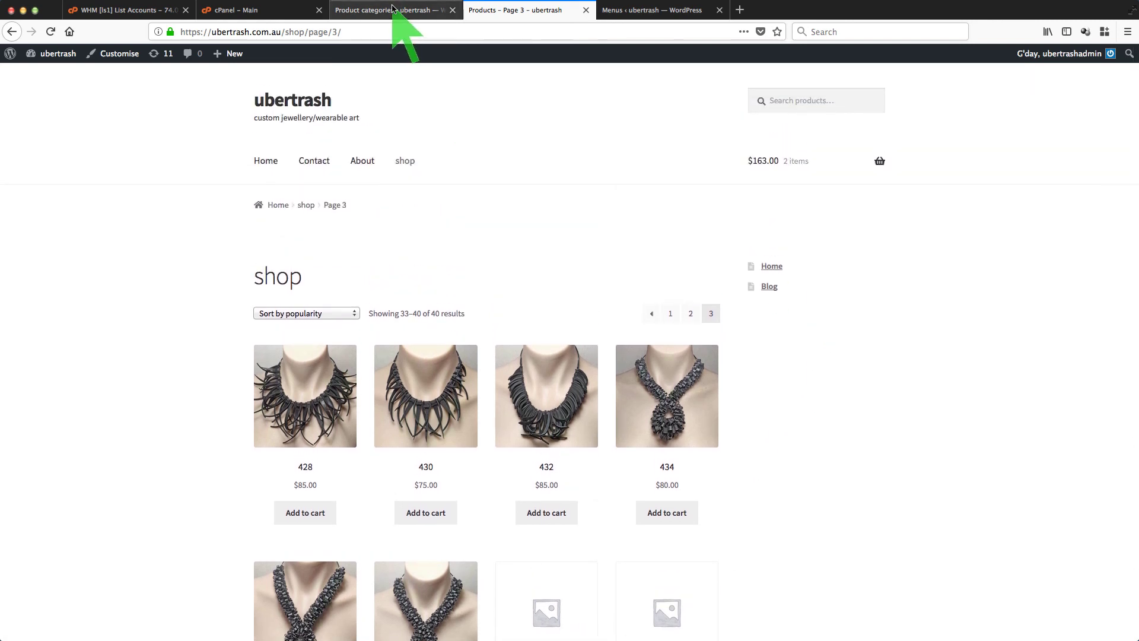
# Open the admin list of all products and set the example bracelet product's status to Draft with Quick Edit, saving the change
pyautogui.moveTo(59, 55)
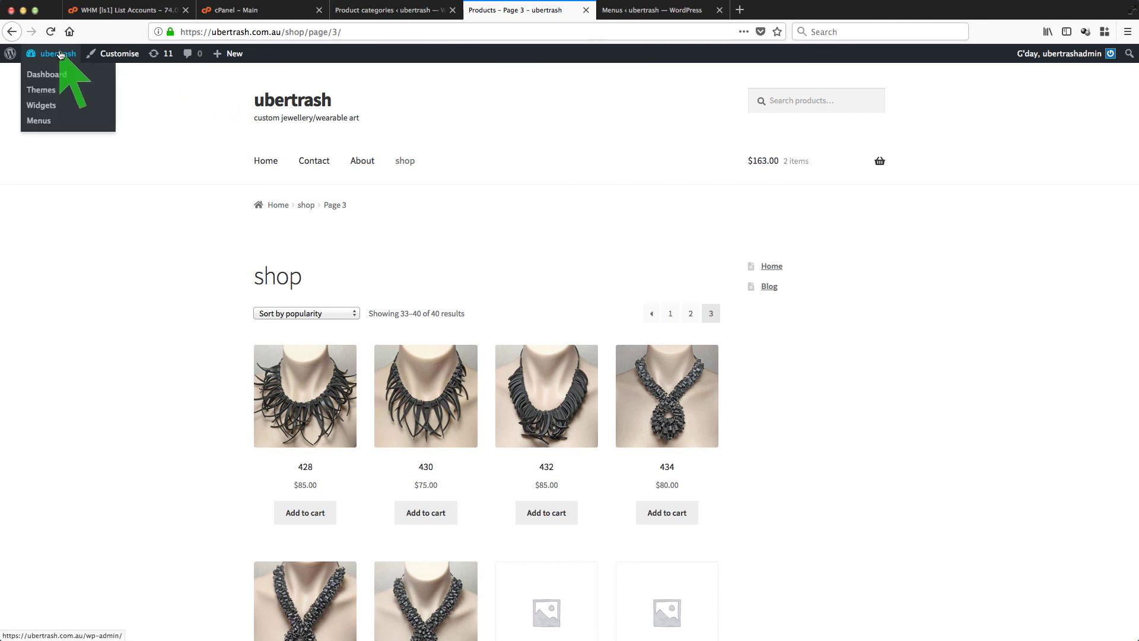
pyautogui.click(45, 75)
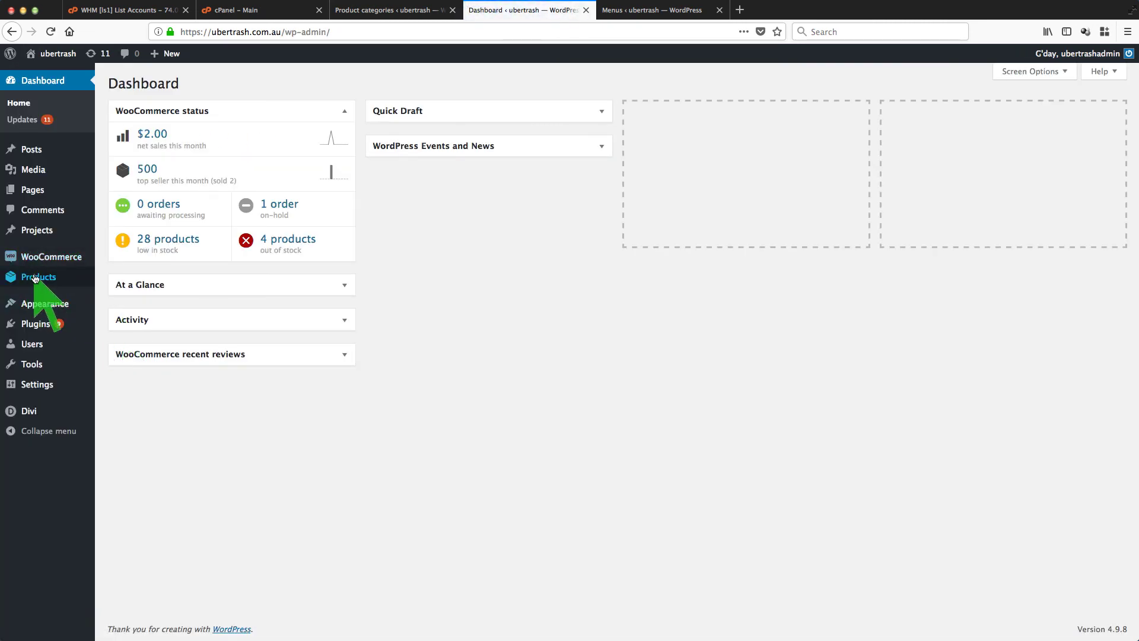
pyautogui.moveTo(38, 280)
pyautogui.click(131, 279)
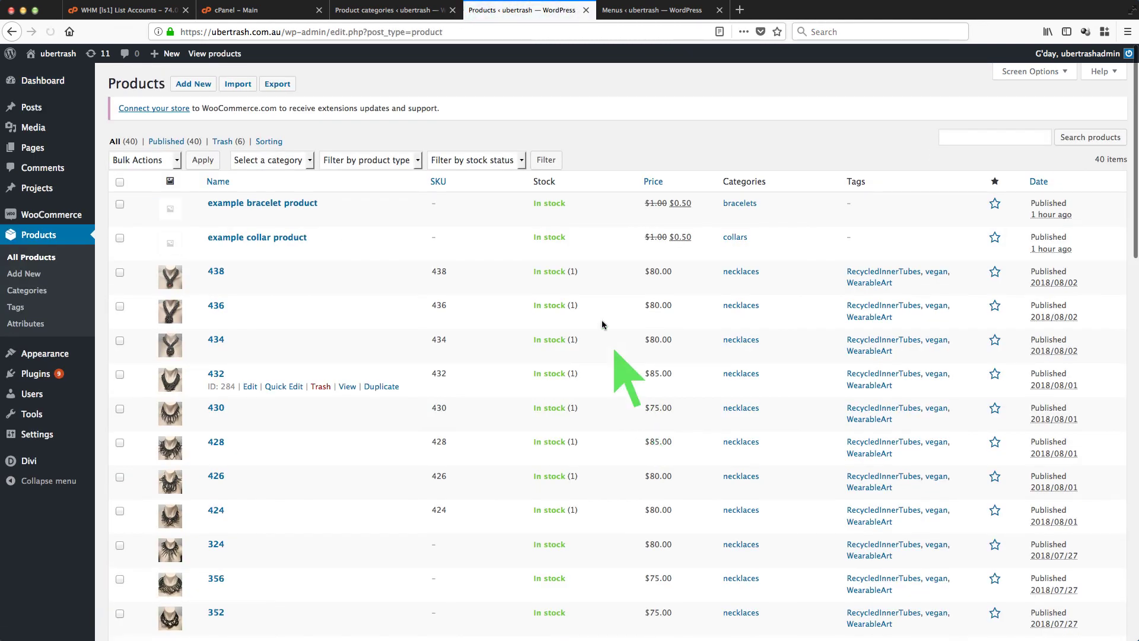
pyautogui.moveTo(297, 219)
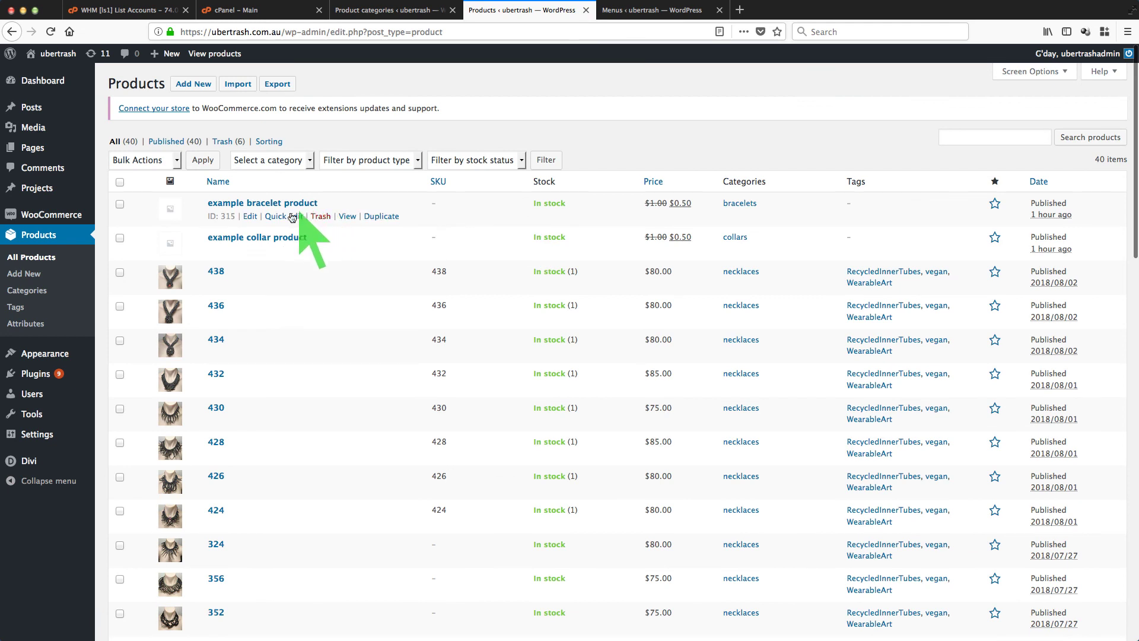
pyautogui.click(282, 216)
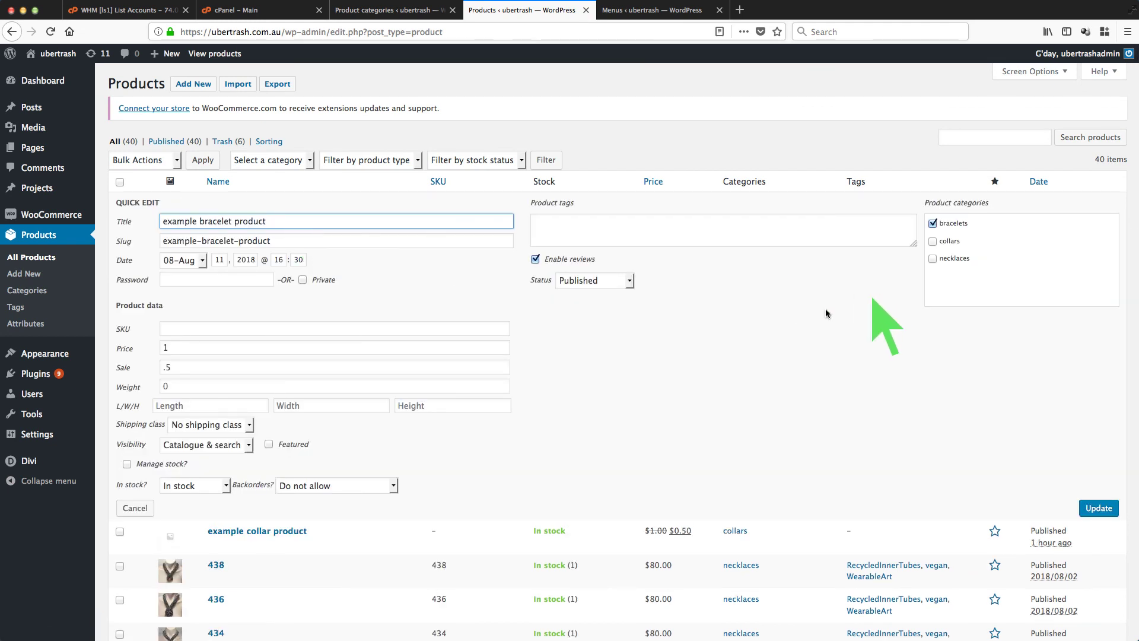
pyautogui.click(629, 285)
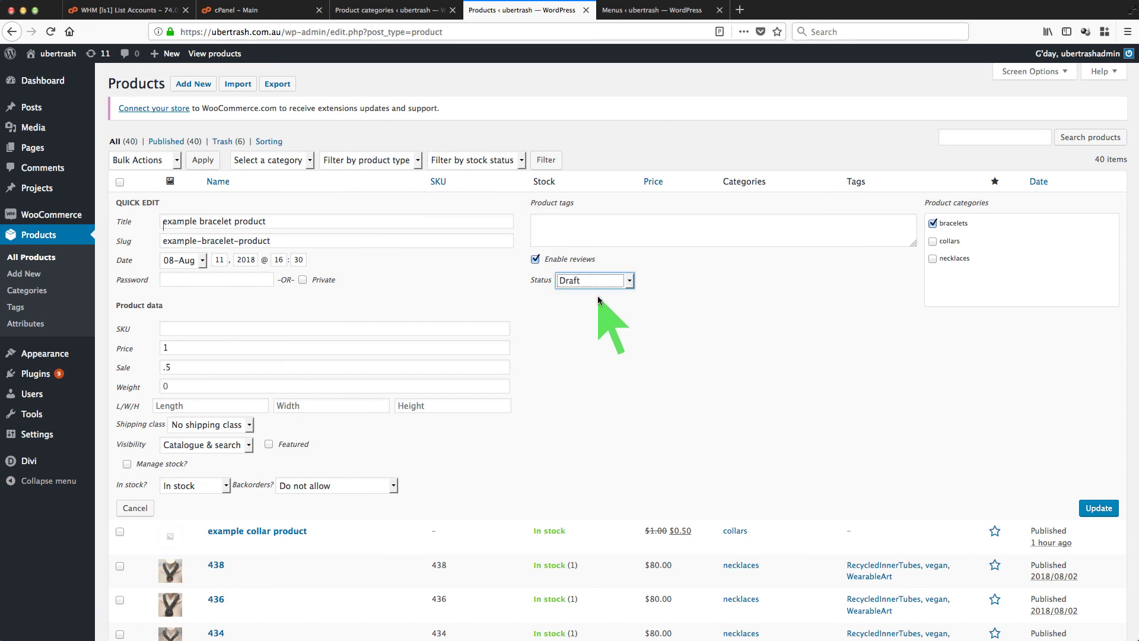
pyautogui.click(1097, 508)
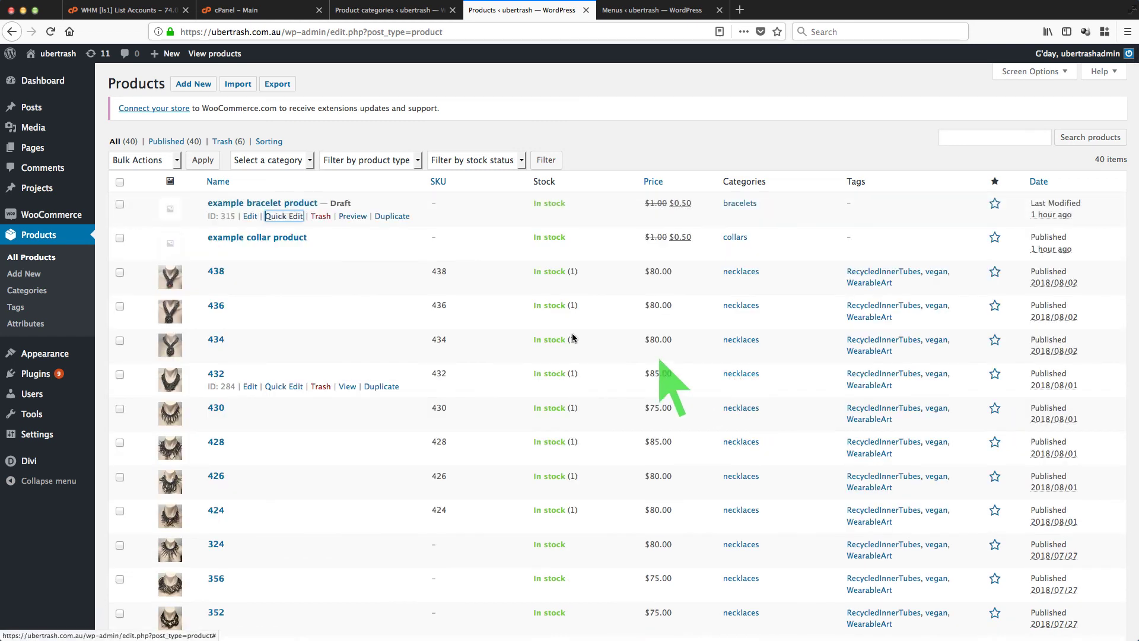
# Set the example collar product's status to Draft with Quick Edit and update it
pyautogui.click(285, 255)
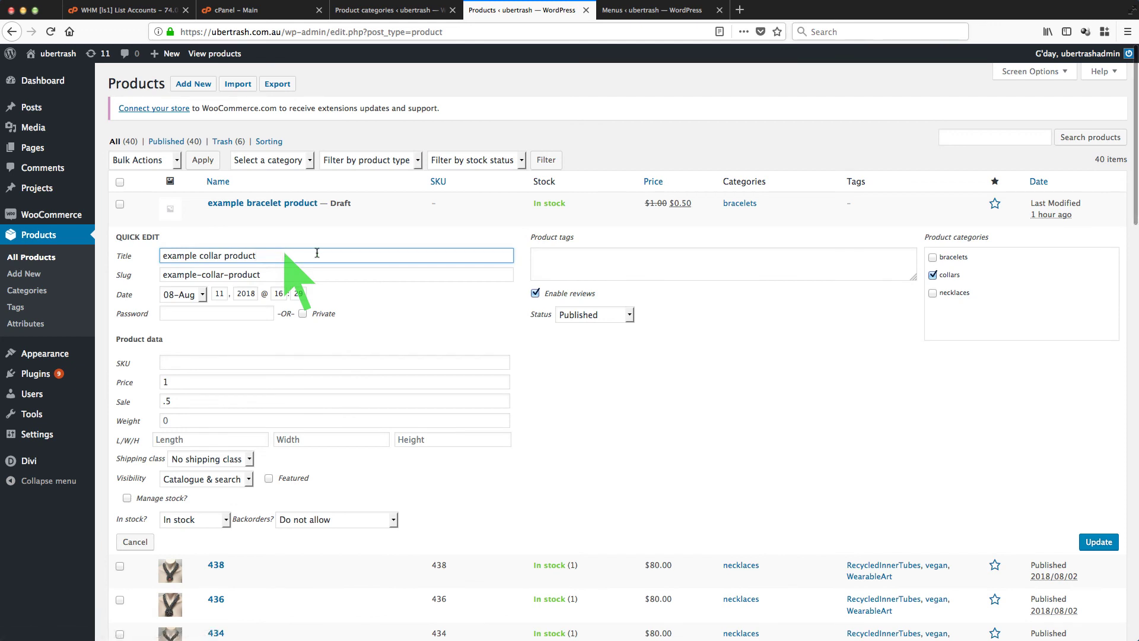
pyautogui.click(628, 315)
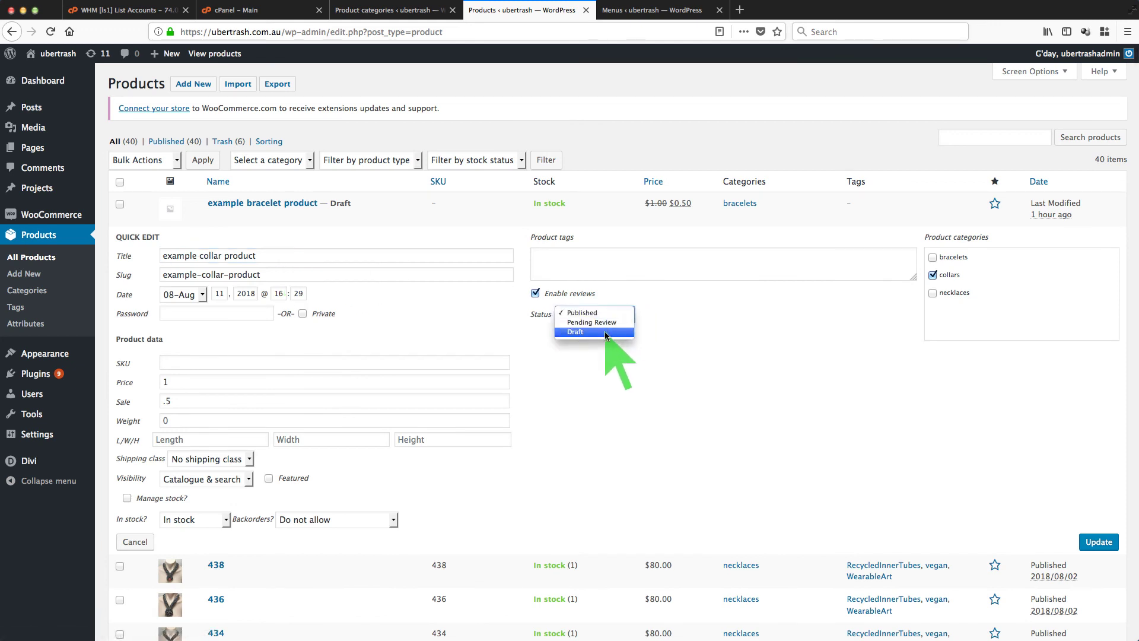
pyautogui.click(604, 333)
pyautogui.click(1098, 540)
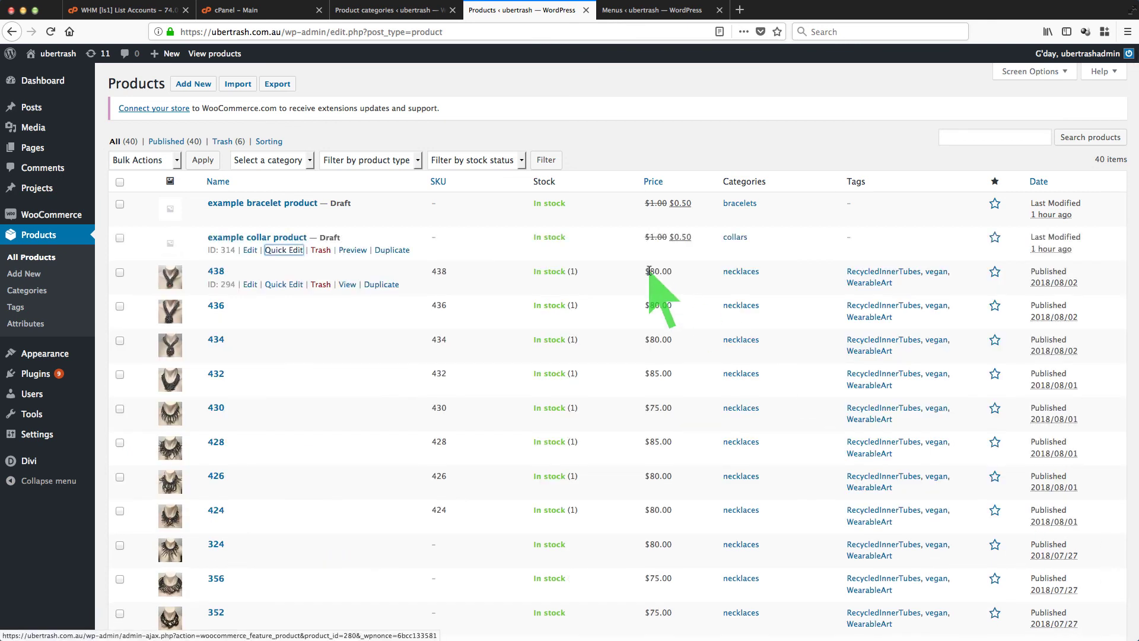
# View the storefront's shop page and check page 3 of its products for the example bracelet and collar products
pyautogui.click(219, 55)
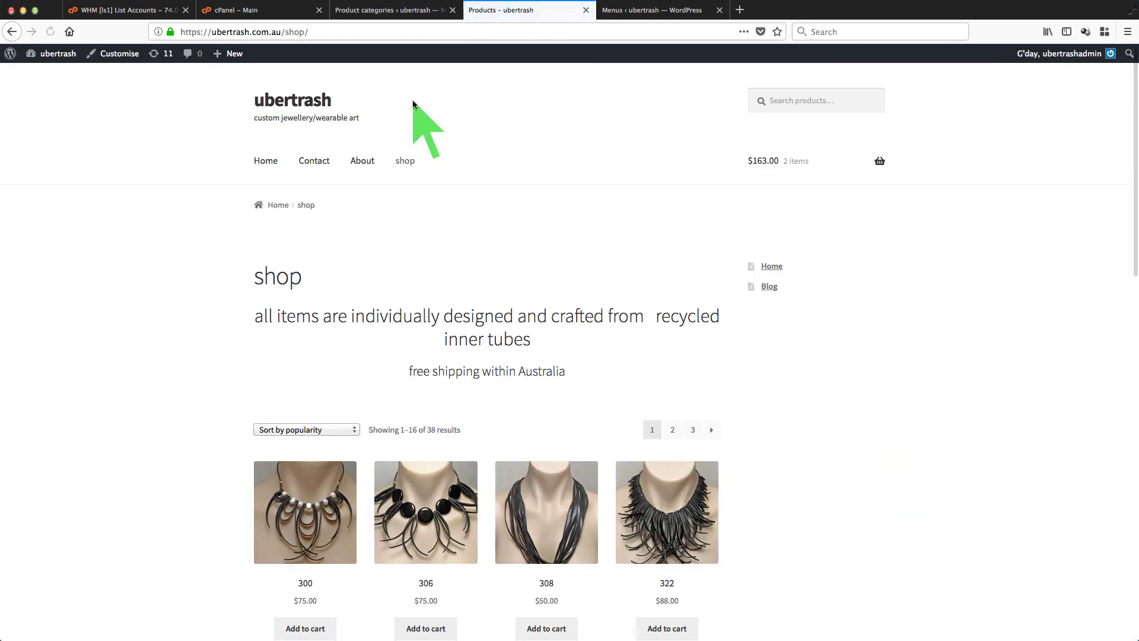
pyautogui.click(403, 160)
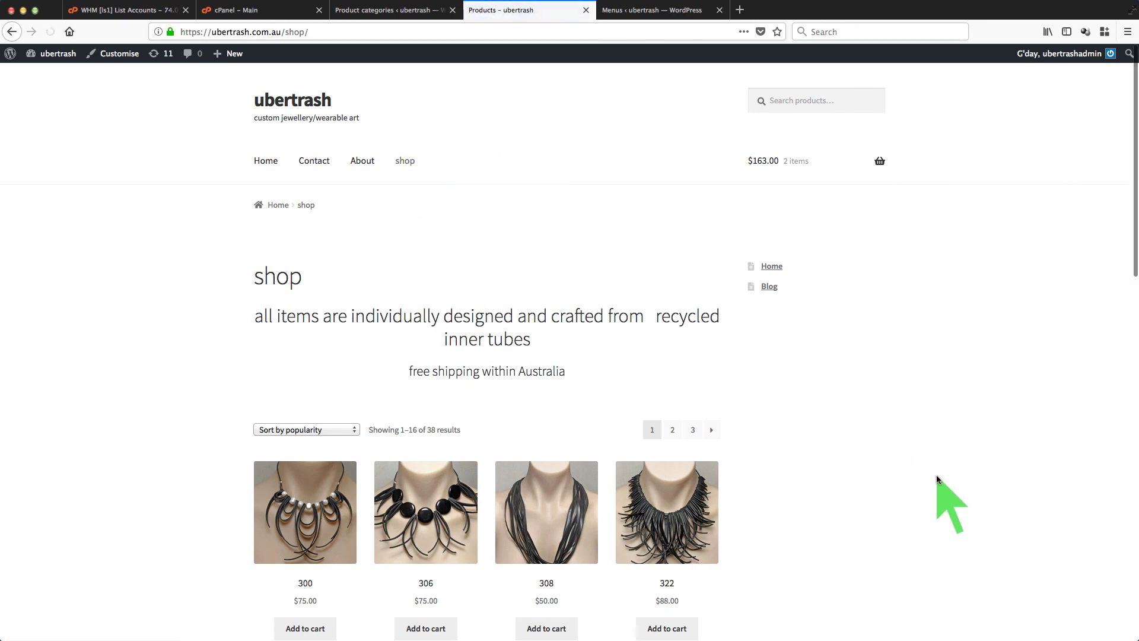
pyautogui.scroll(-15, 937, 483)
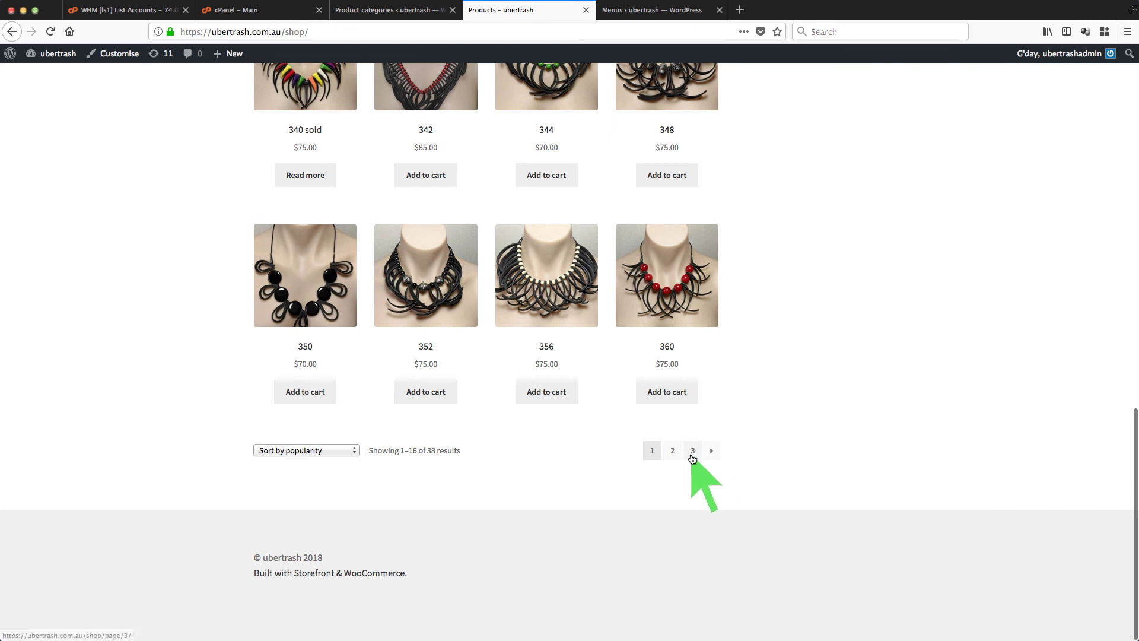
pyautogui.click(693, 451)
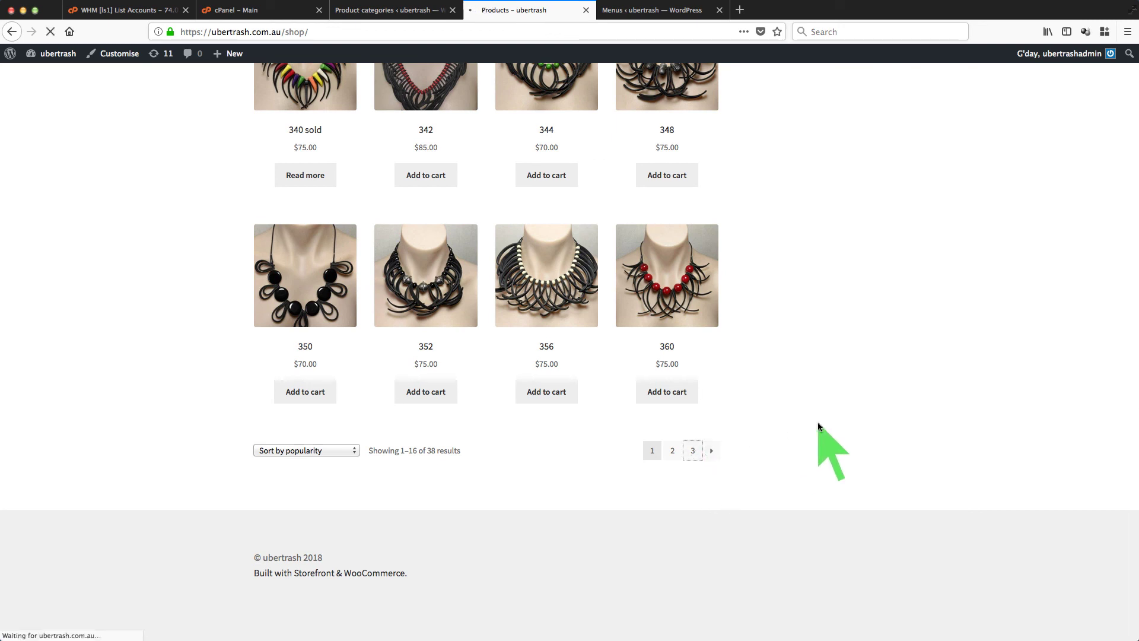
pyautogui.scroll(-3, 819, 426)
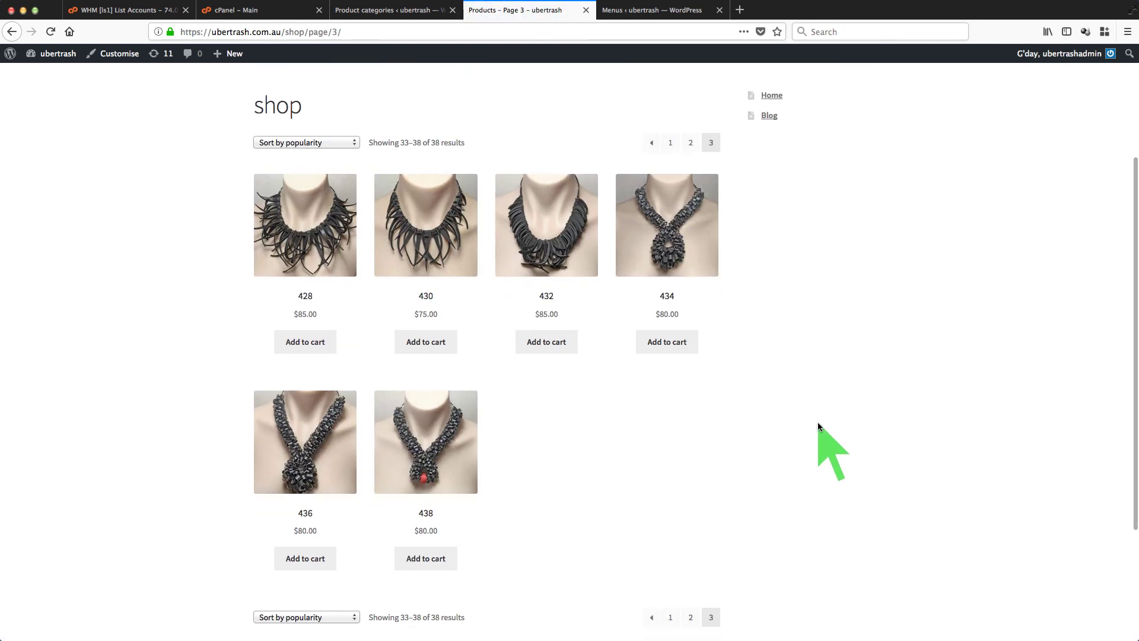
pyautogui.scroll(2, 819, 426)
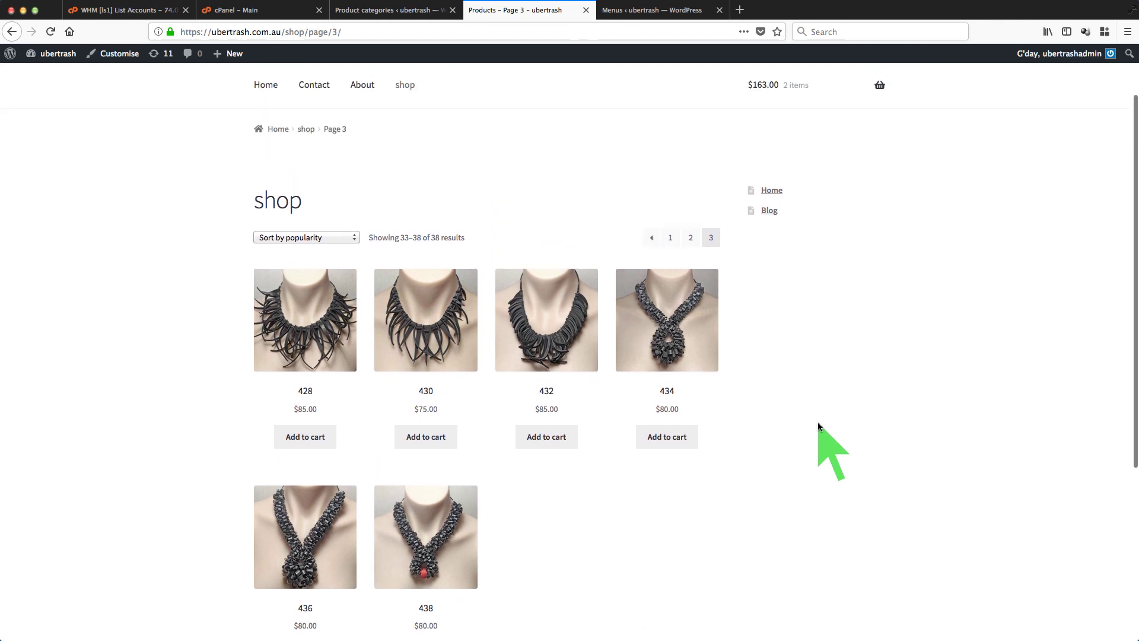
pyautogui.scroll(2, 818, 426)
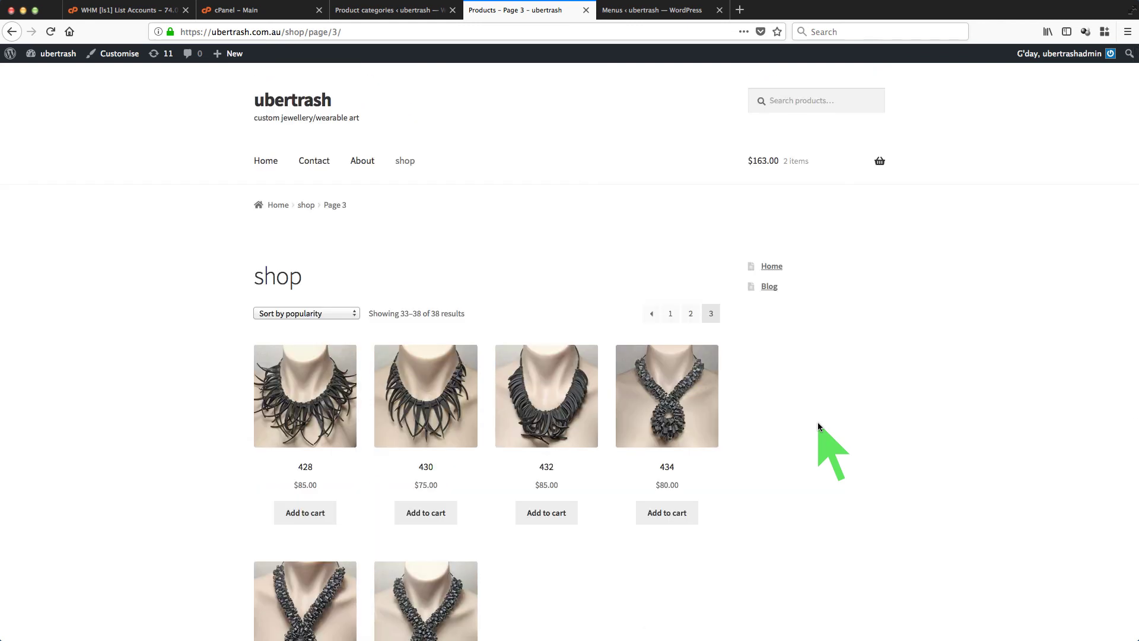